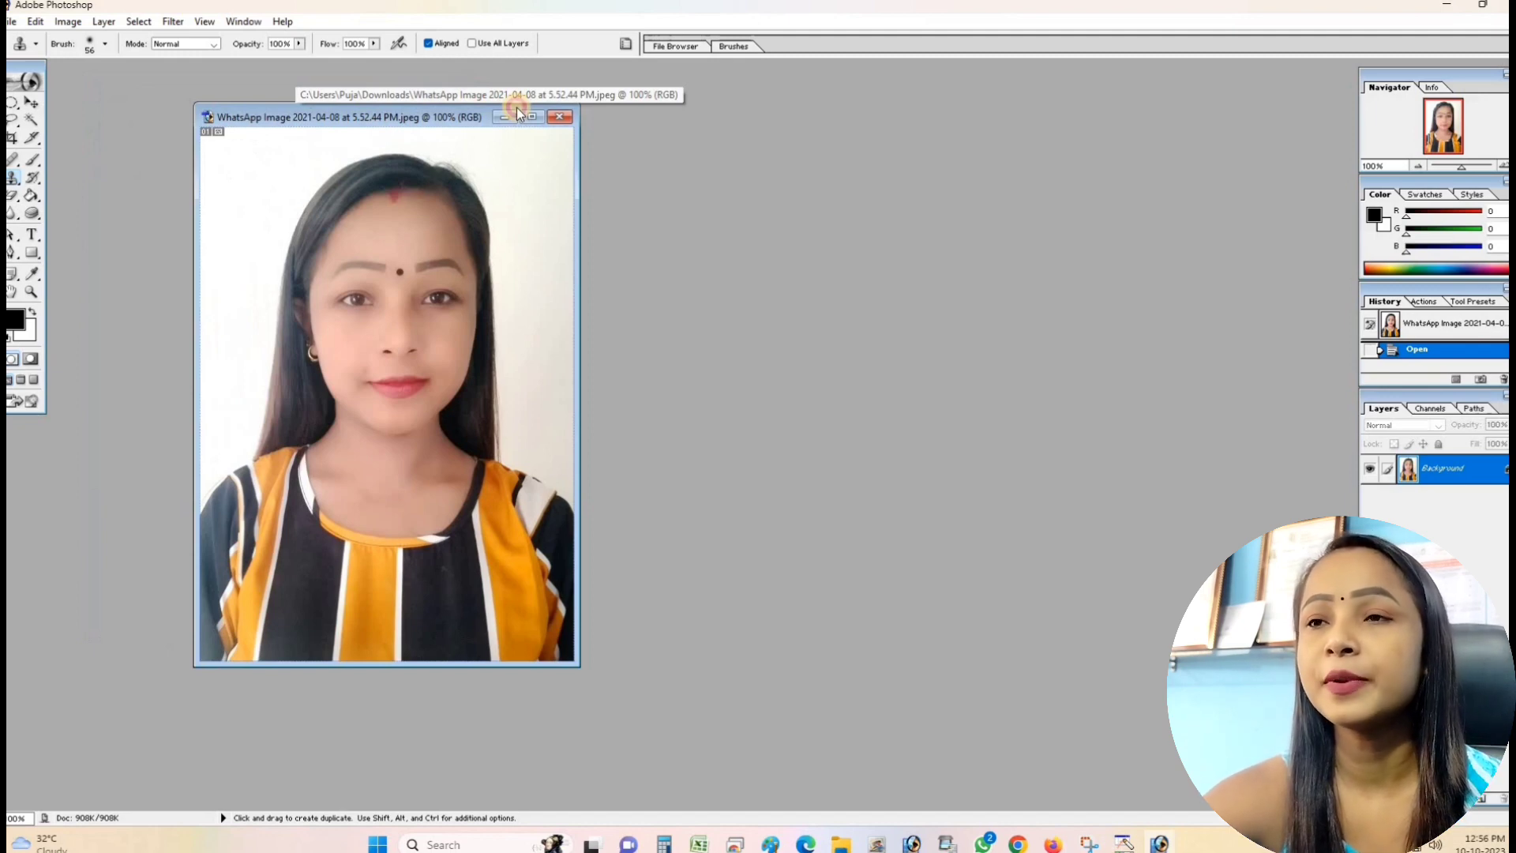
Move the portrait's window up and right, then enlarge it so grey canvas shows around the photo
drag(517, 112, 560, 102)
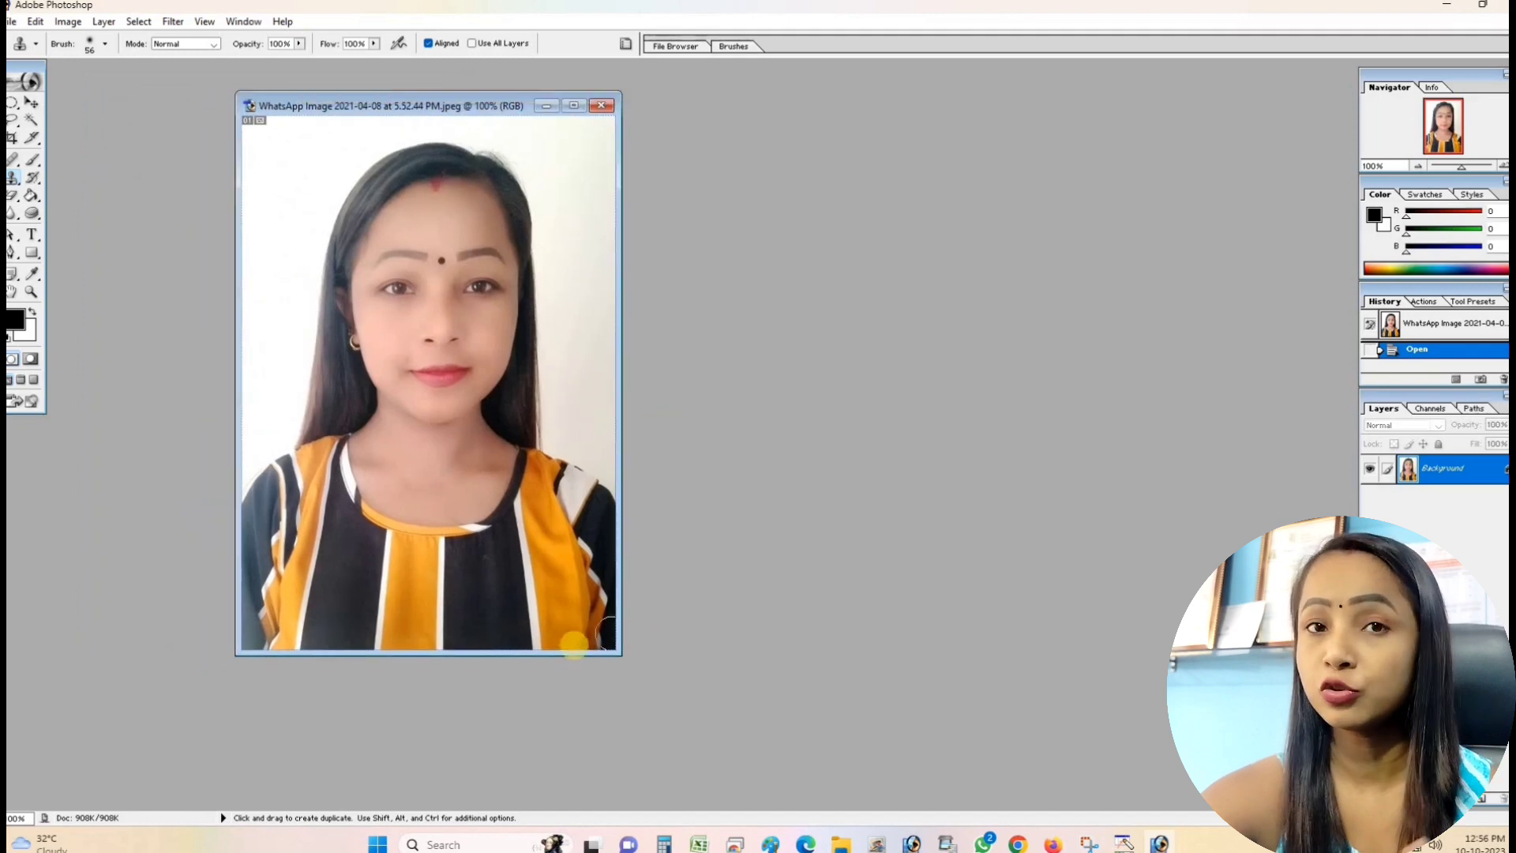
drag(615, 652, 724, 721)
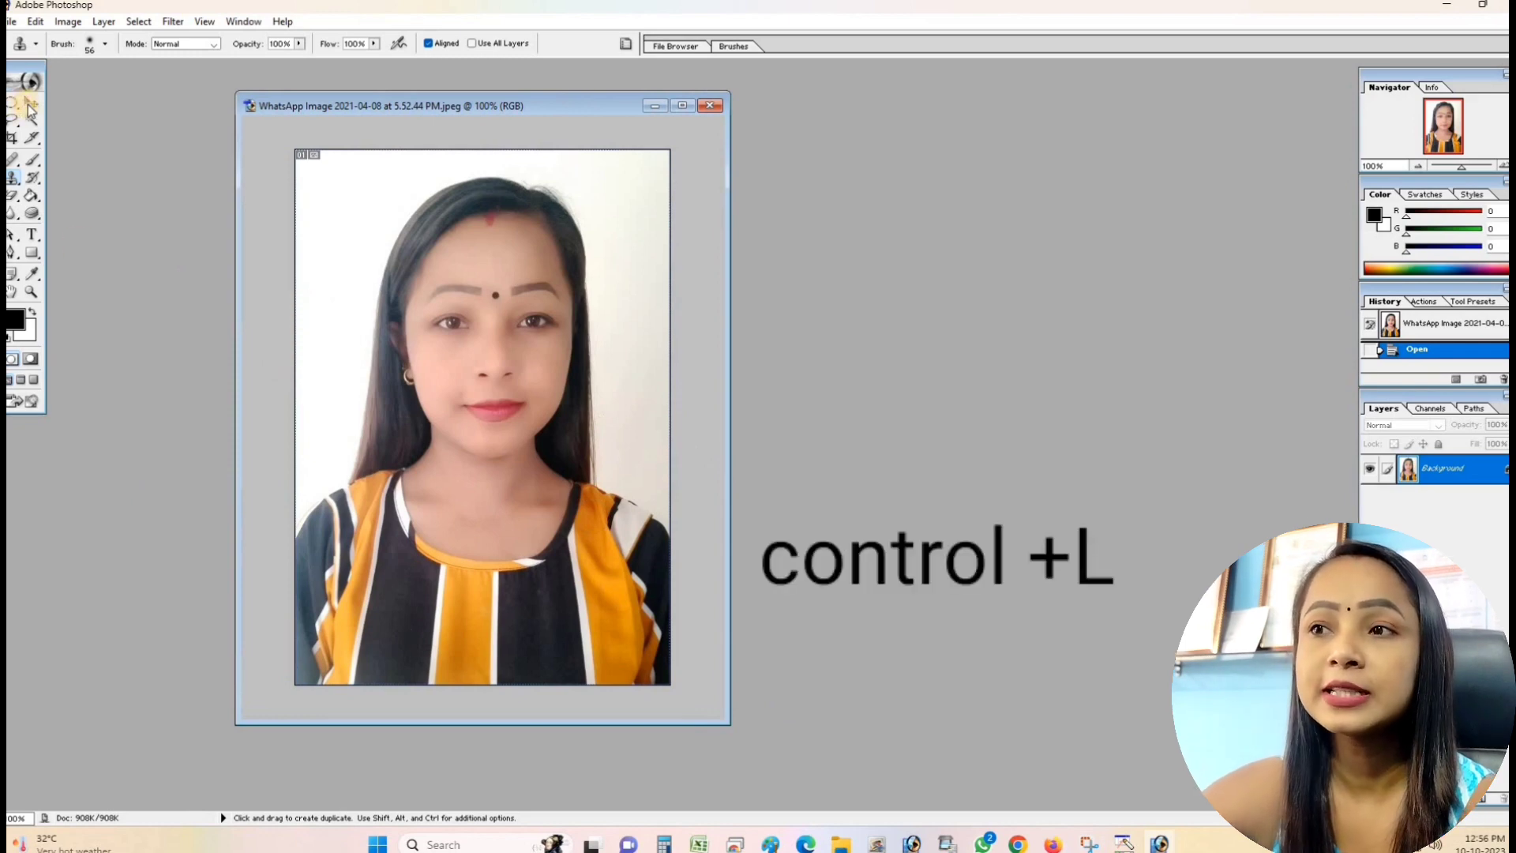
Darken the midtones with Levels, lowering gamma from 1.00 to 0.88
key(ctrl+l)
click(737, 433)
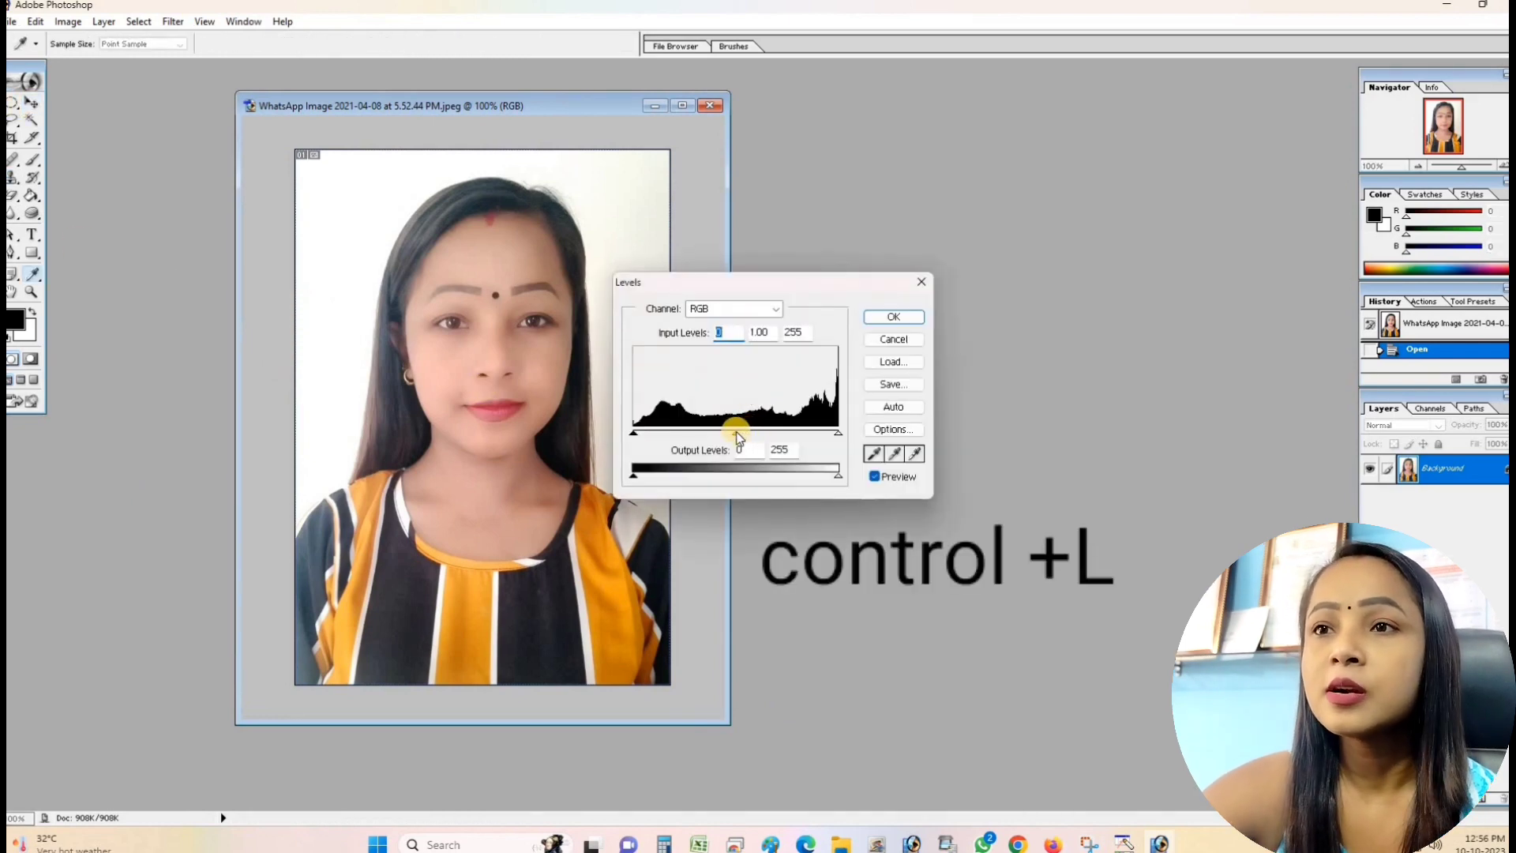
mouse_move(736, 436)
mouse_down()
mouse_move(758, 434)
mouse_move(746, 437)
mouse_up()
key(Return)
Apply Selective Color to the Yellows range with Yellow -31 and Black -93
key(v)
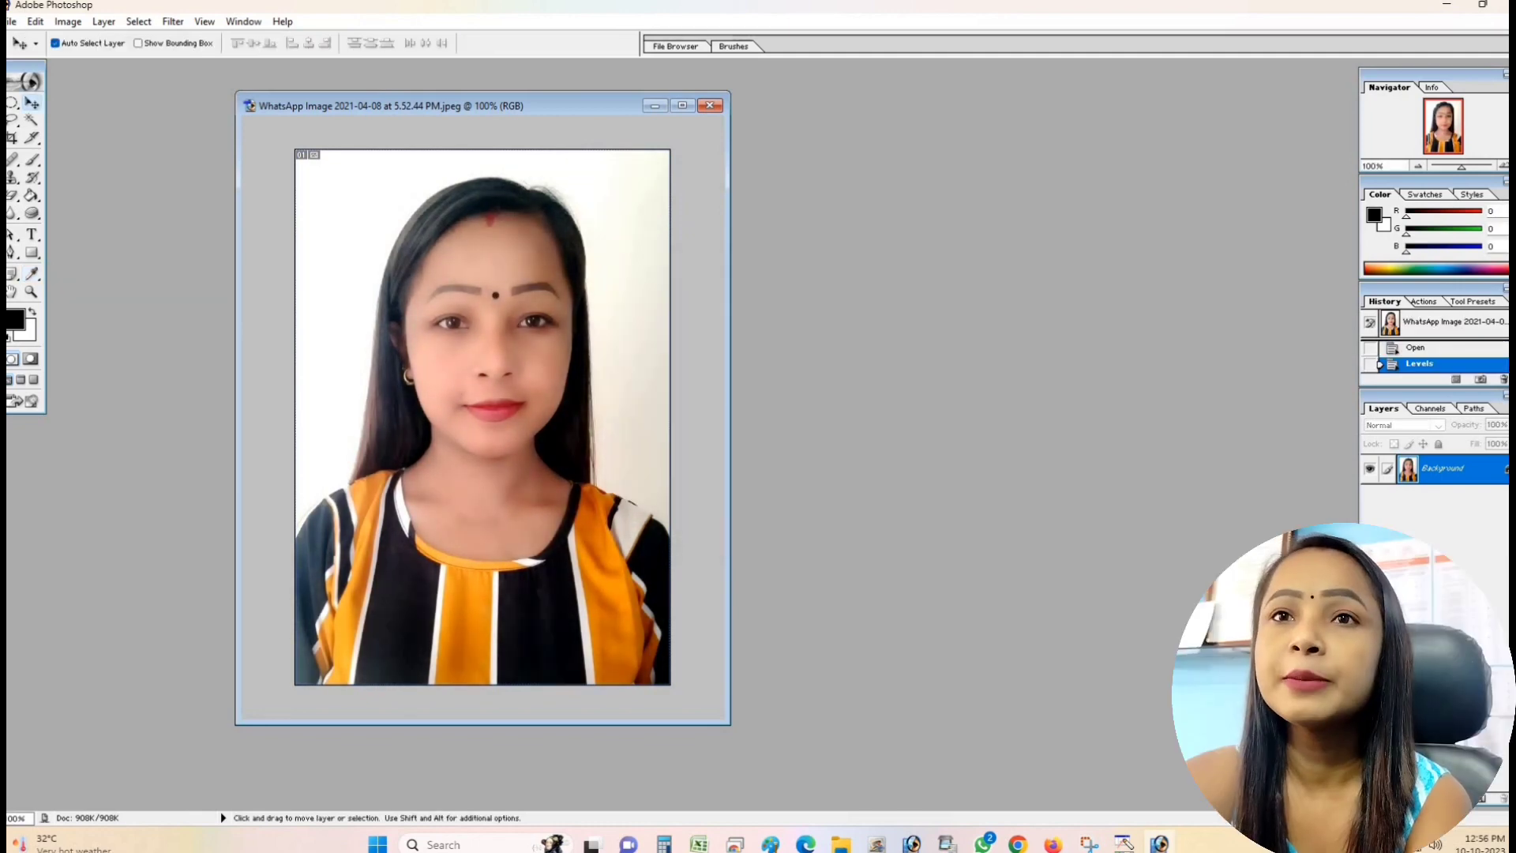
click(73, 22)
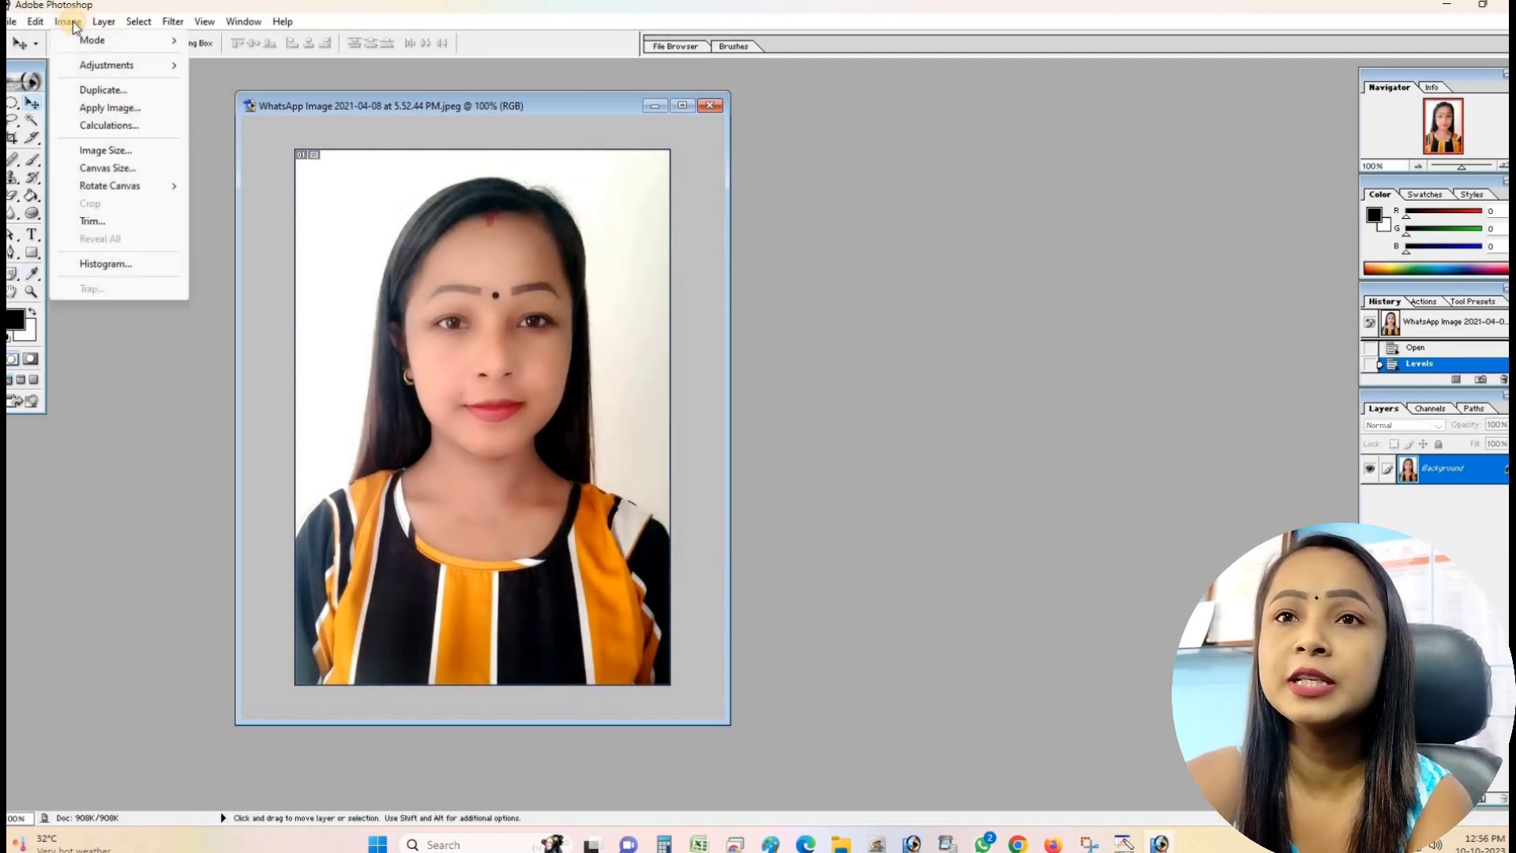
mouse_move(170, 71)
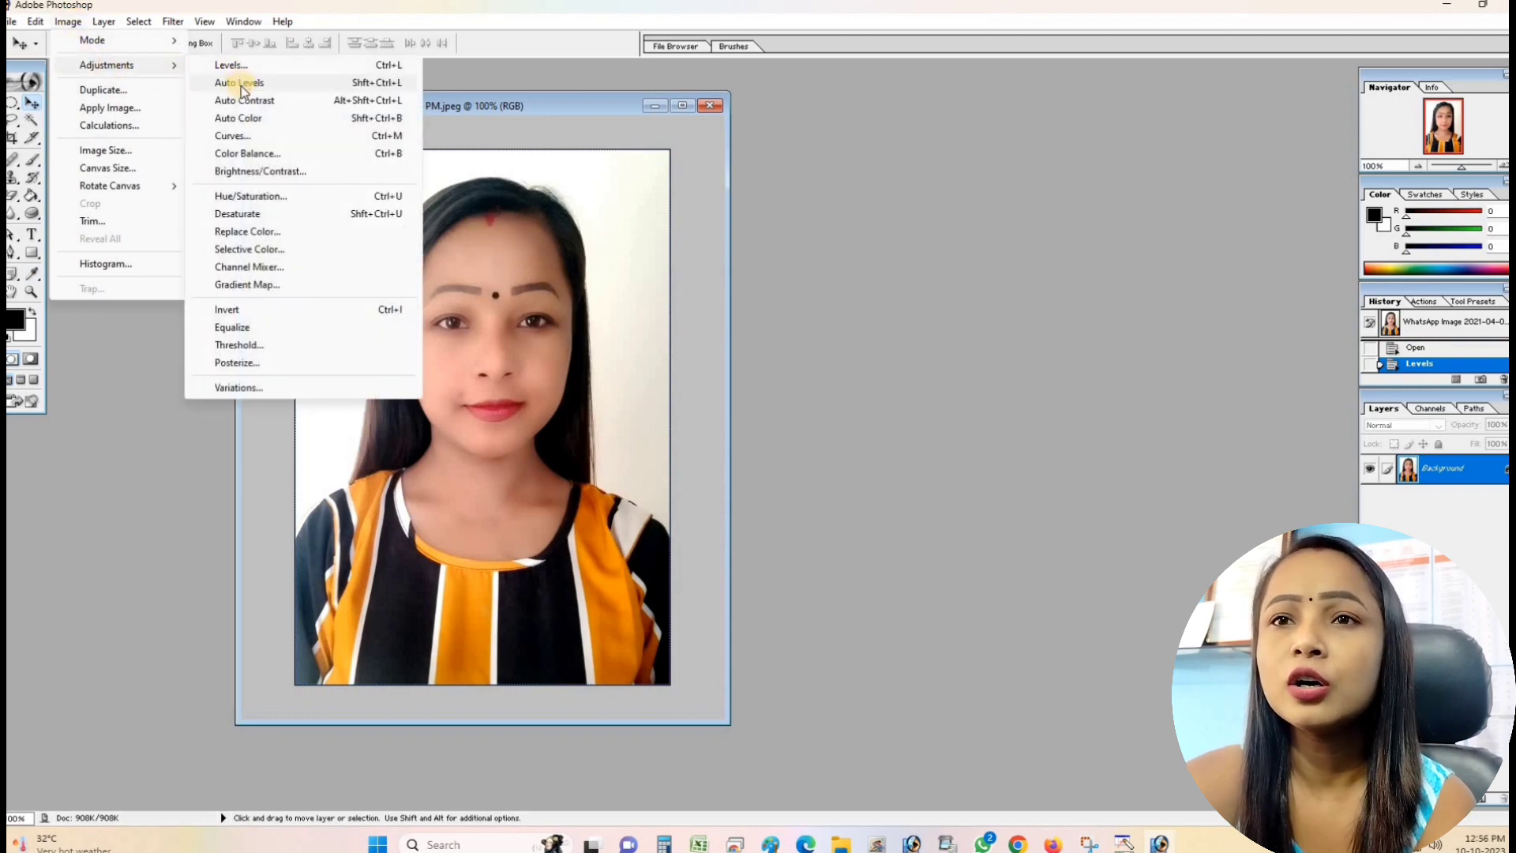
click(249, 249)
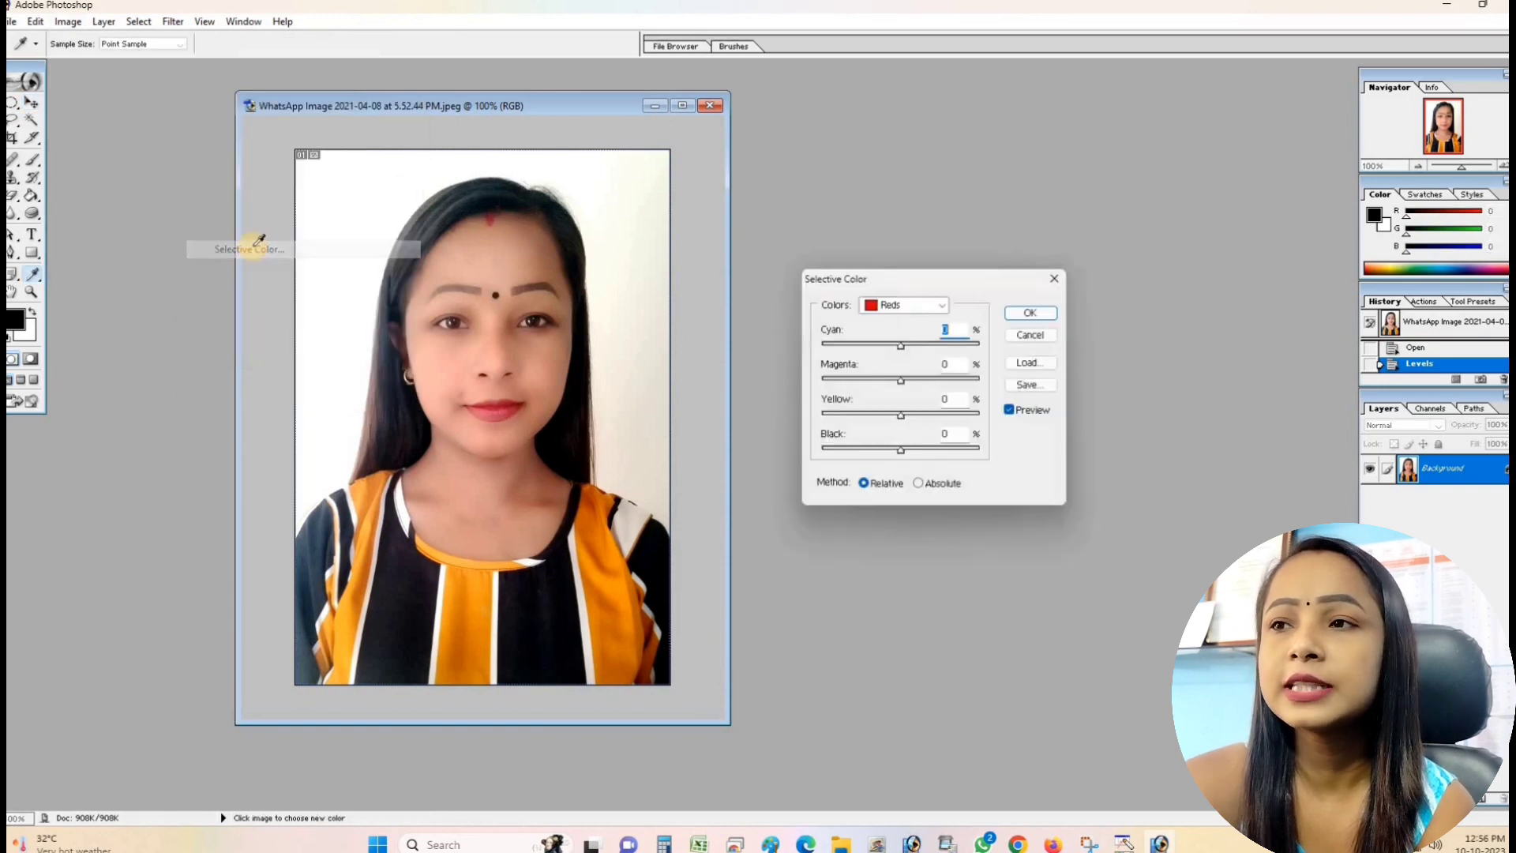
click(899, 305)
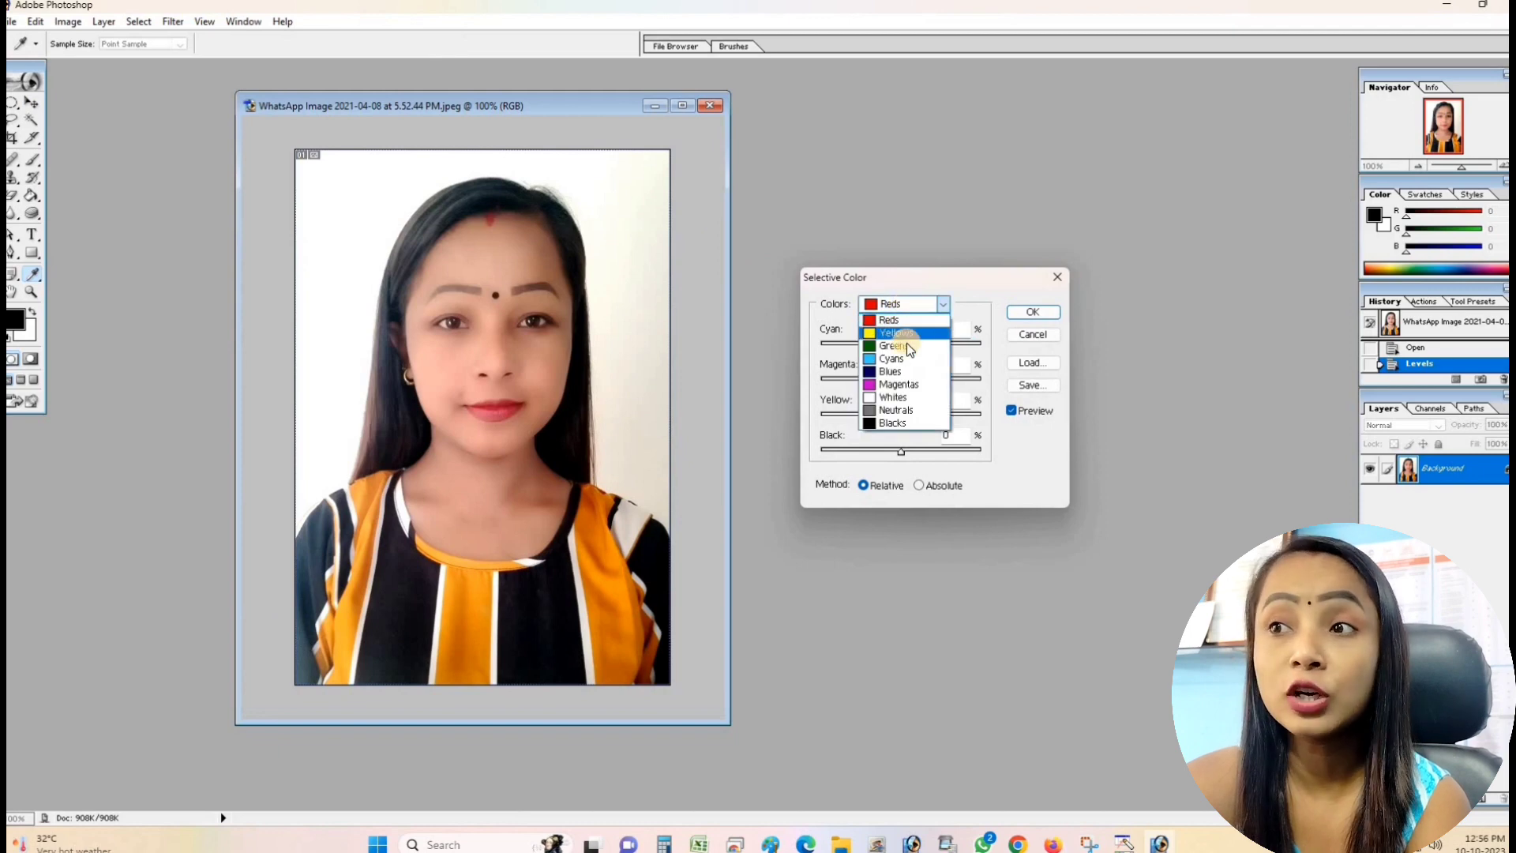
click(908, 340)
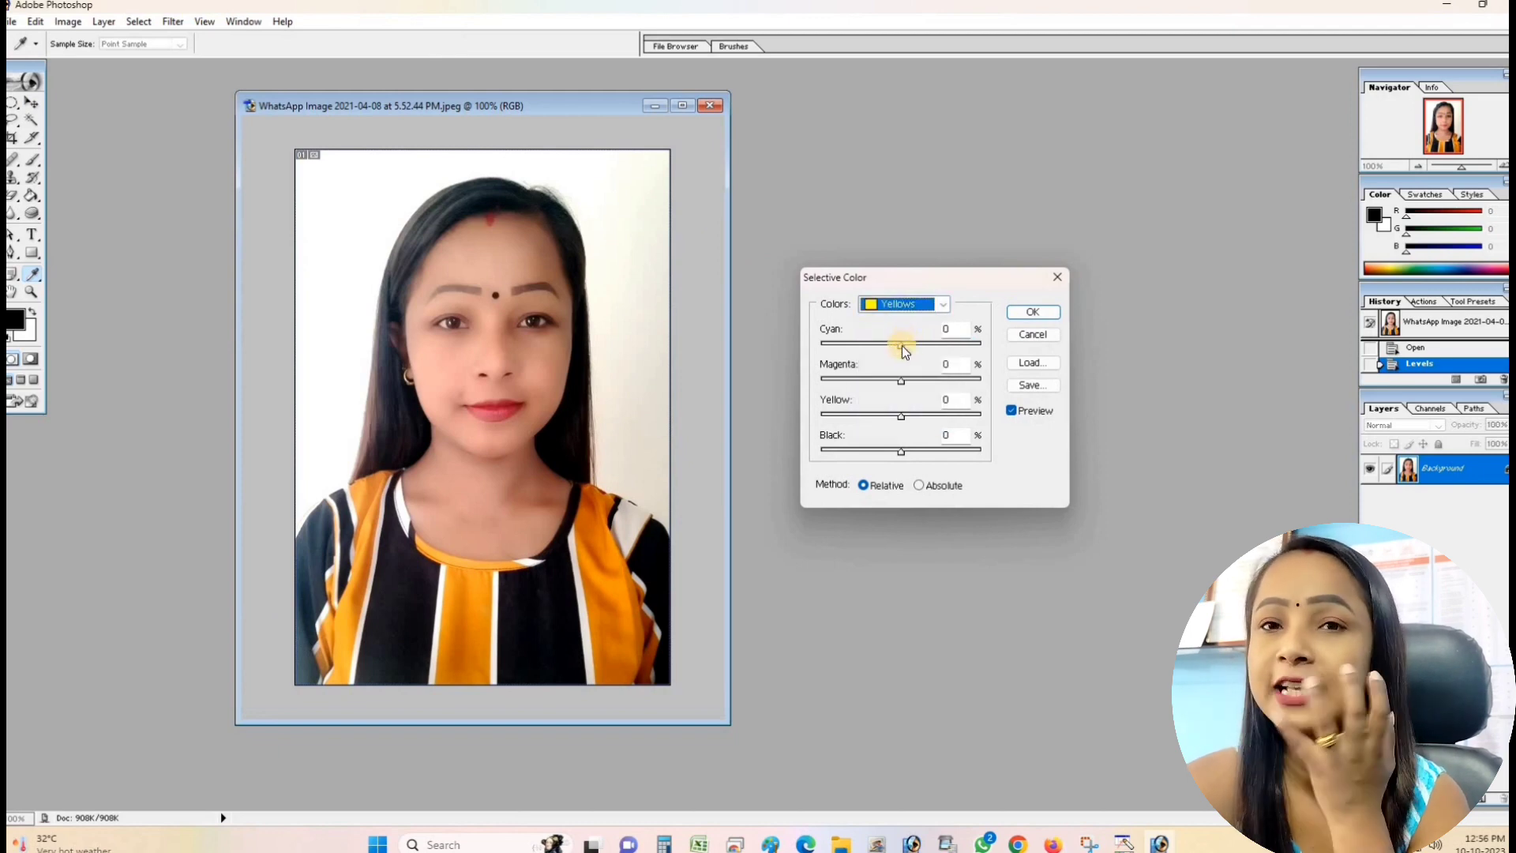
drag(904, 423, 821, 455)
click(1028, 313)
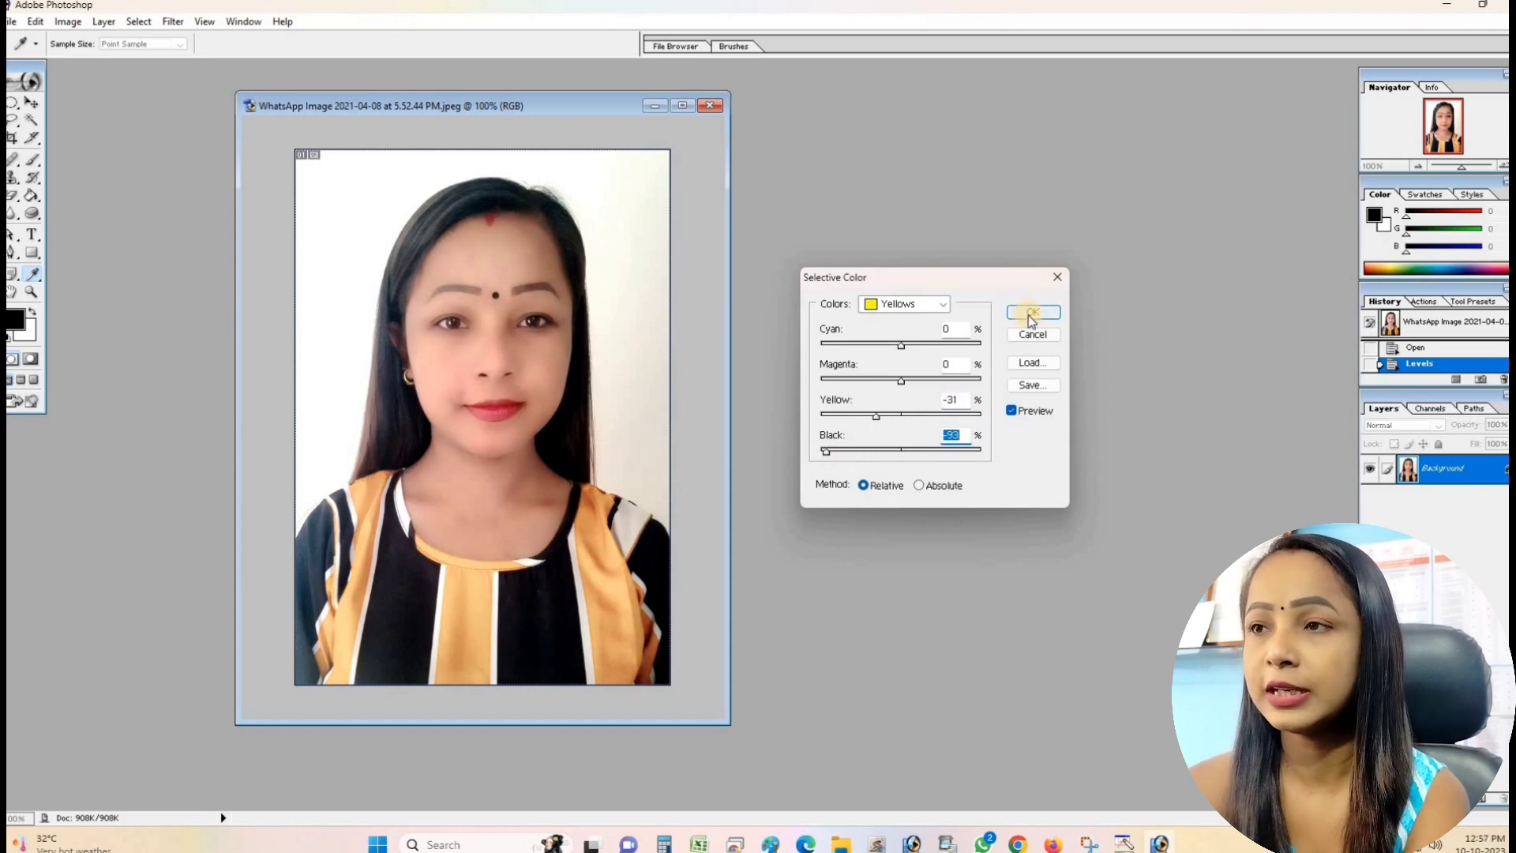
Confirm the Selective Color change and apply Auto Levels to the portrait
key(v)
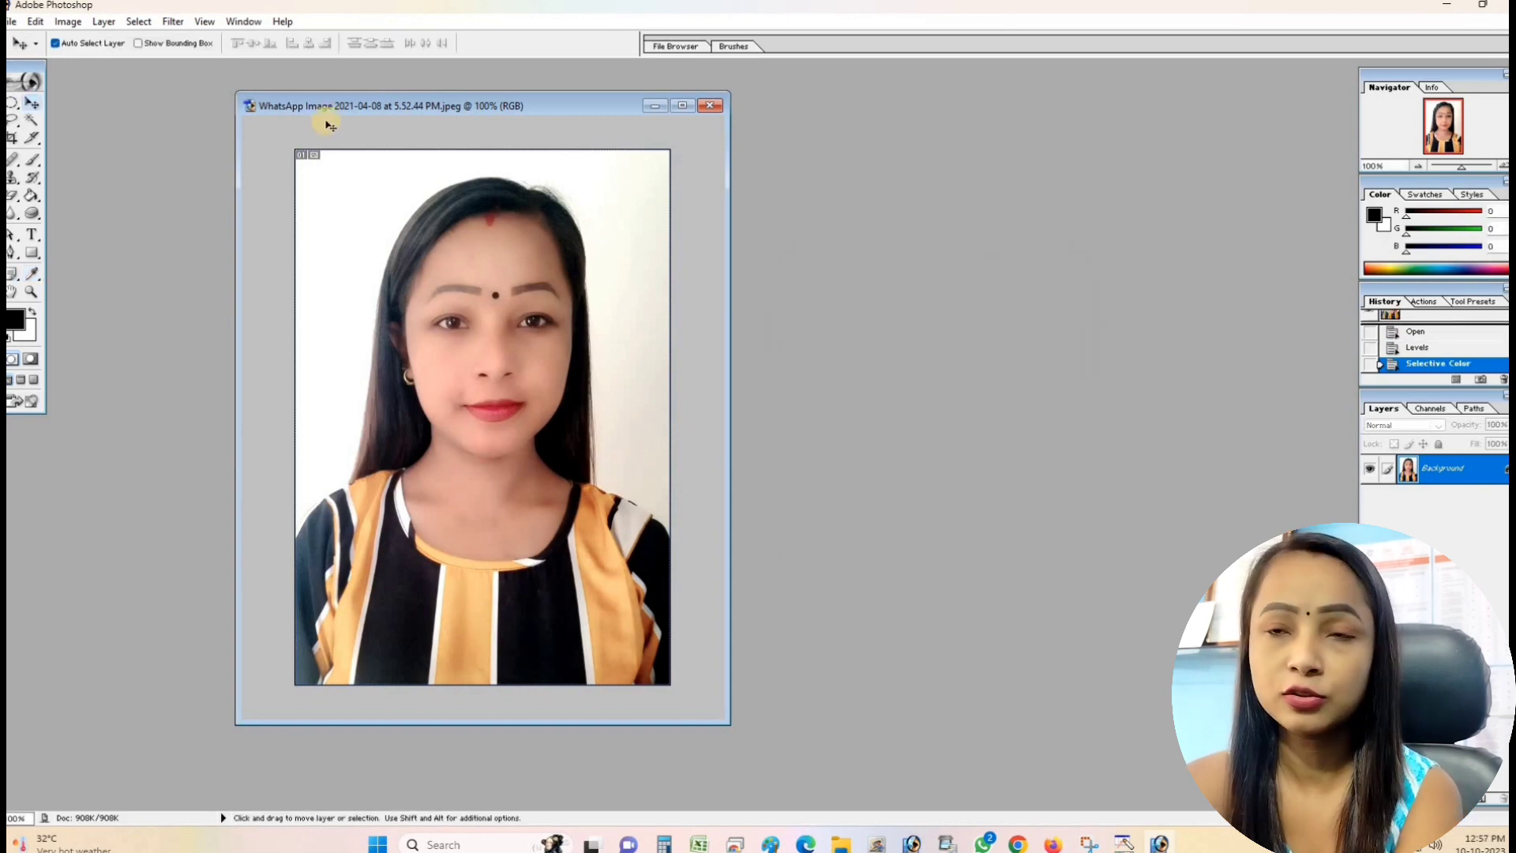
click(66, 23)
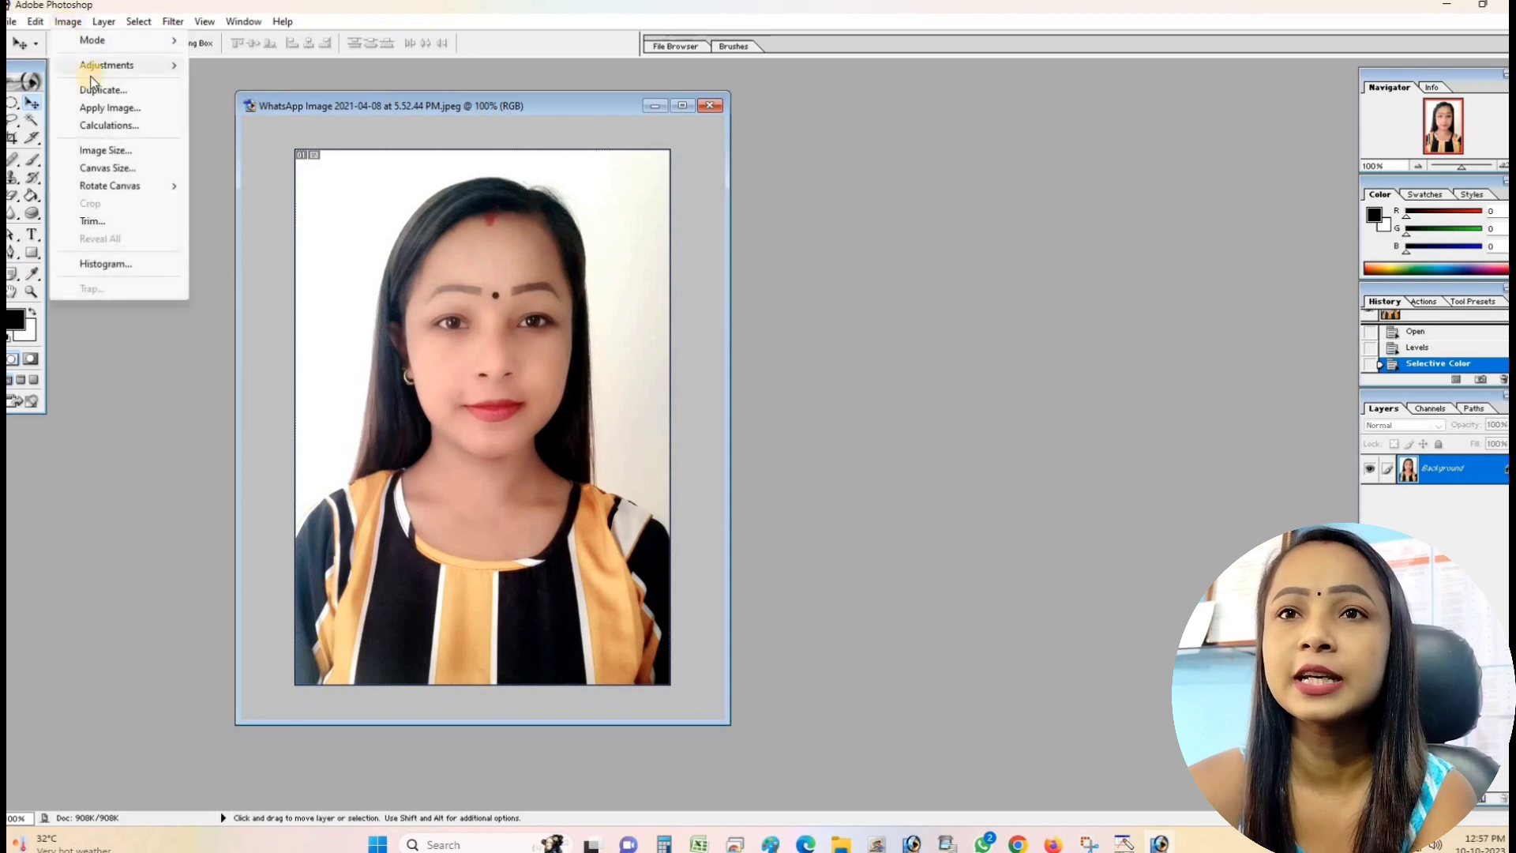
mouse_move(109, 68)
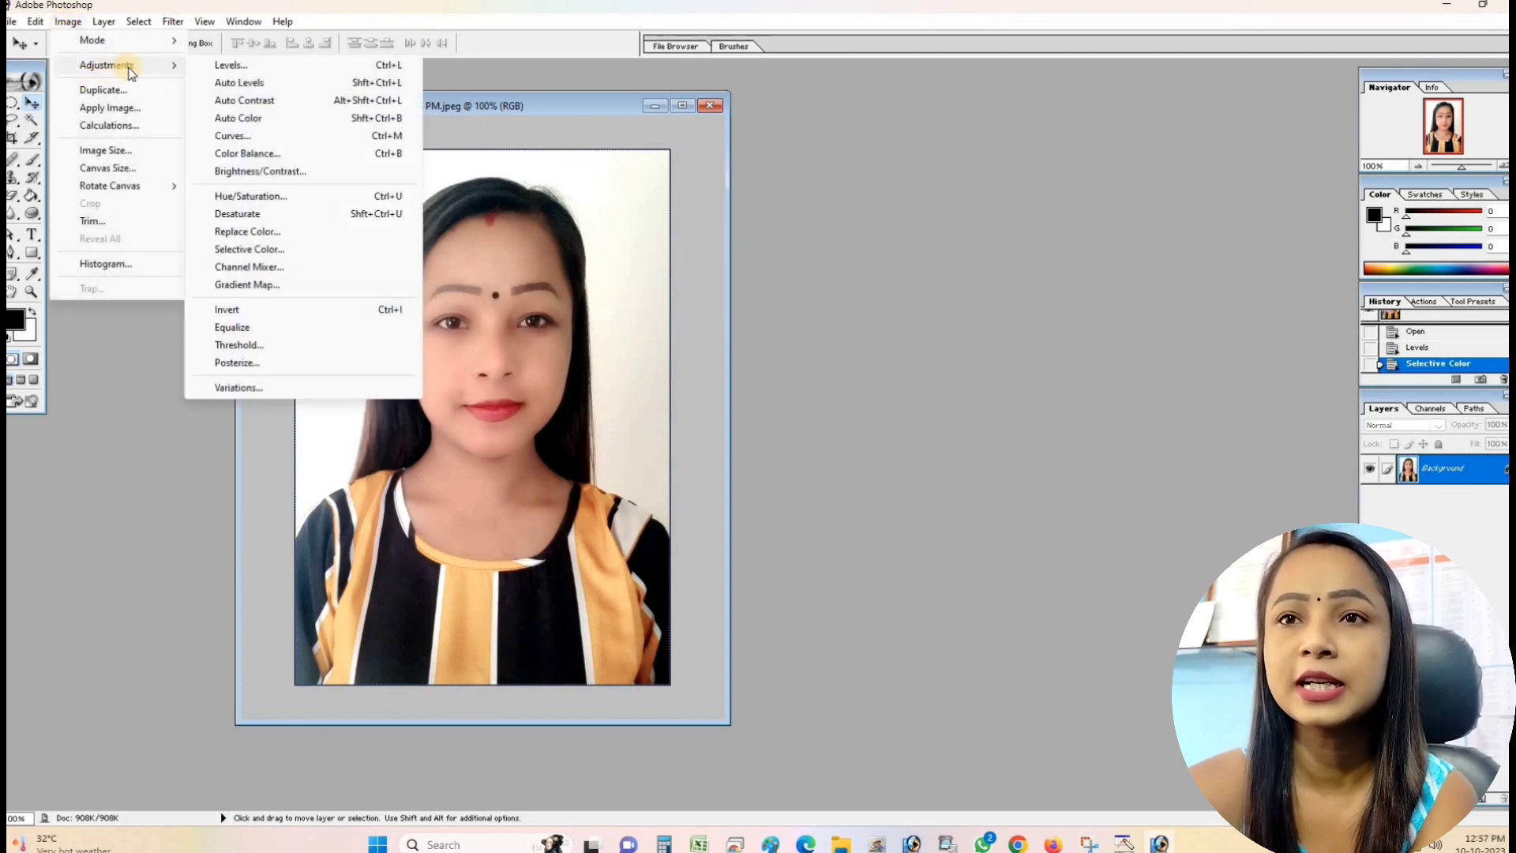
click(243, 84)
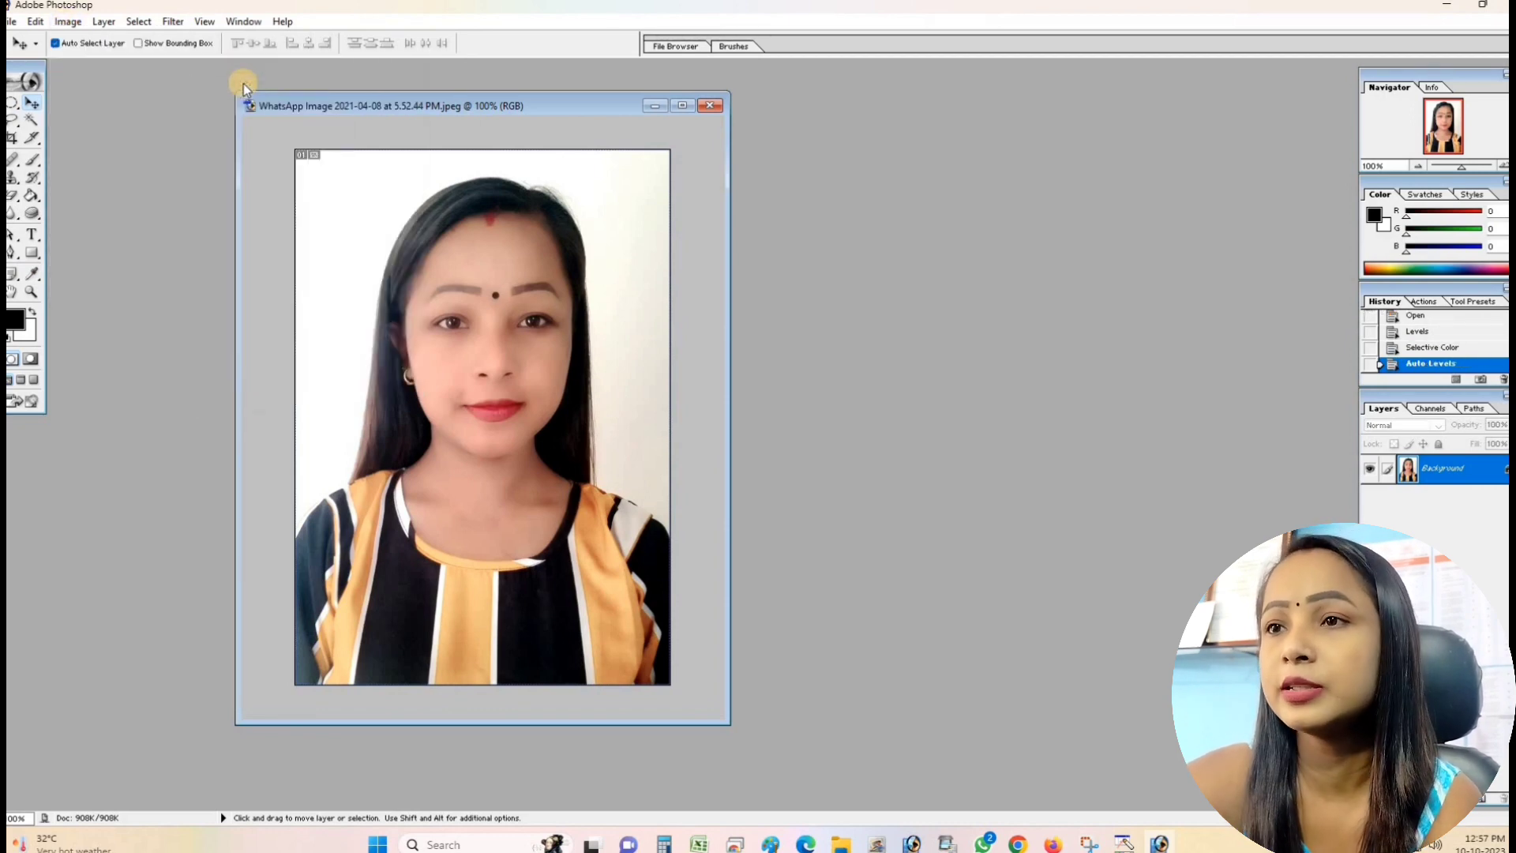
Raise the portrait's brightness to +12 with Brightness/Contrast
click(65, 21)
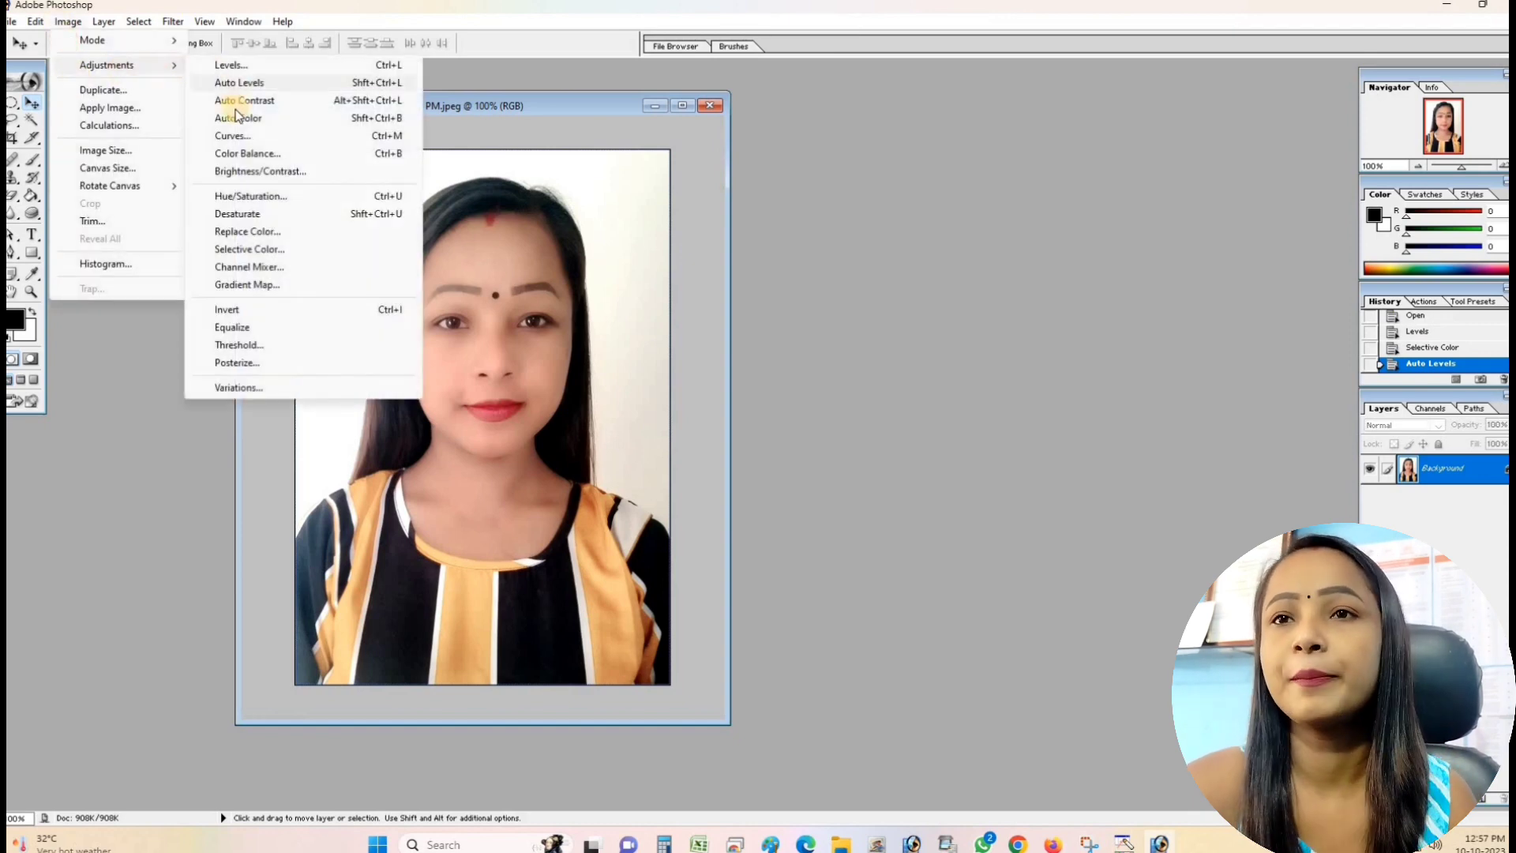
click(241, 172)
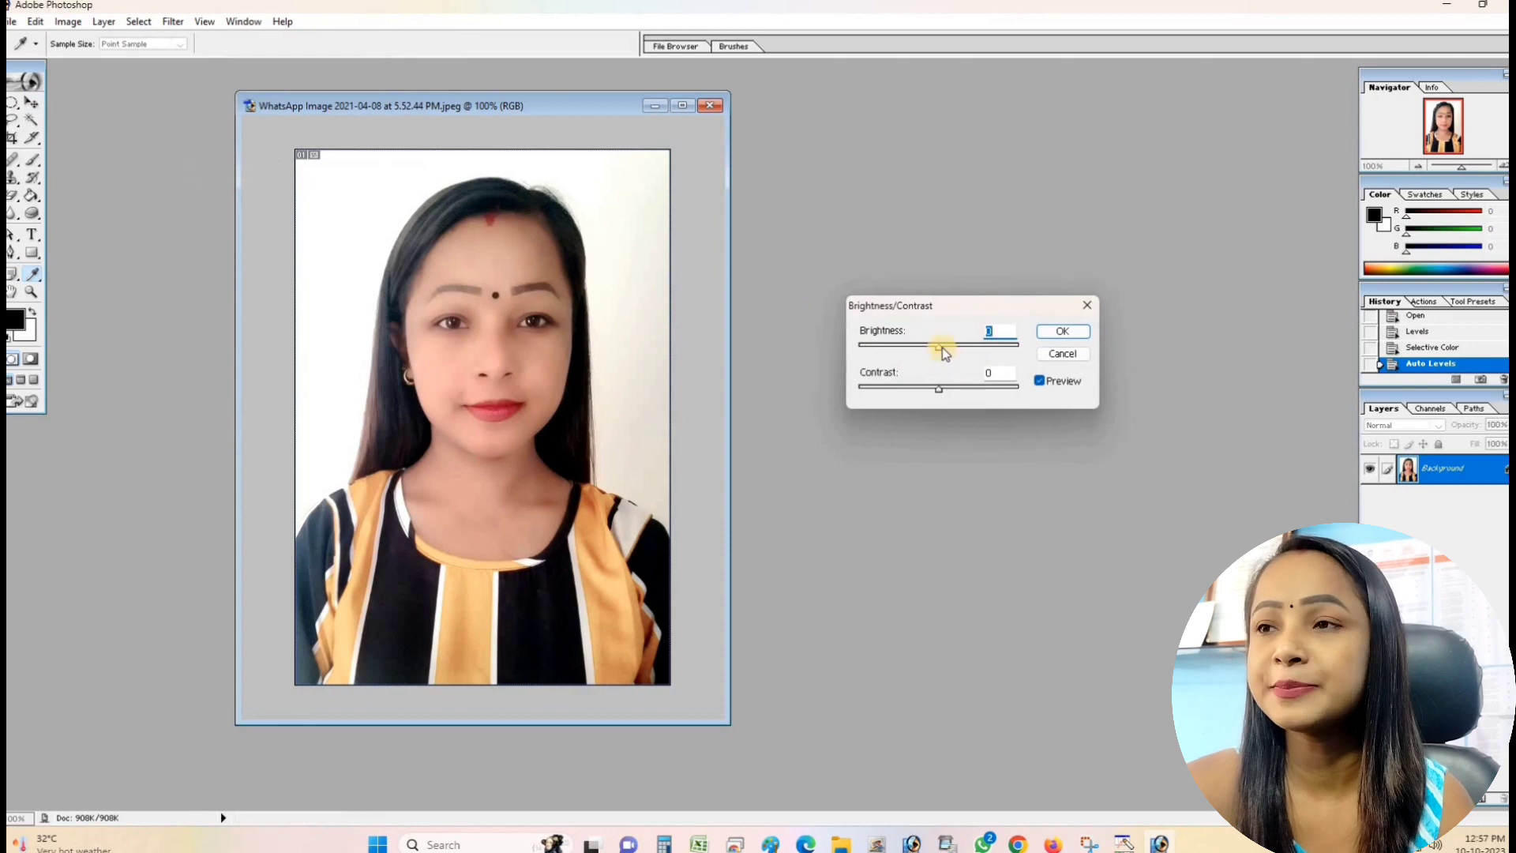
drag(936, 355, 938, 404)
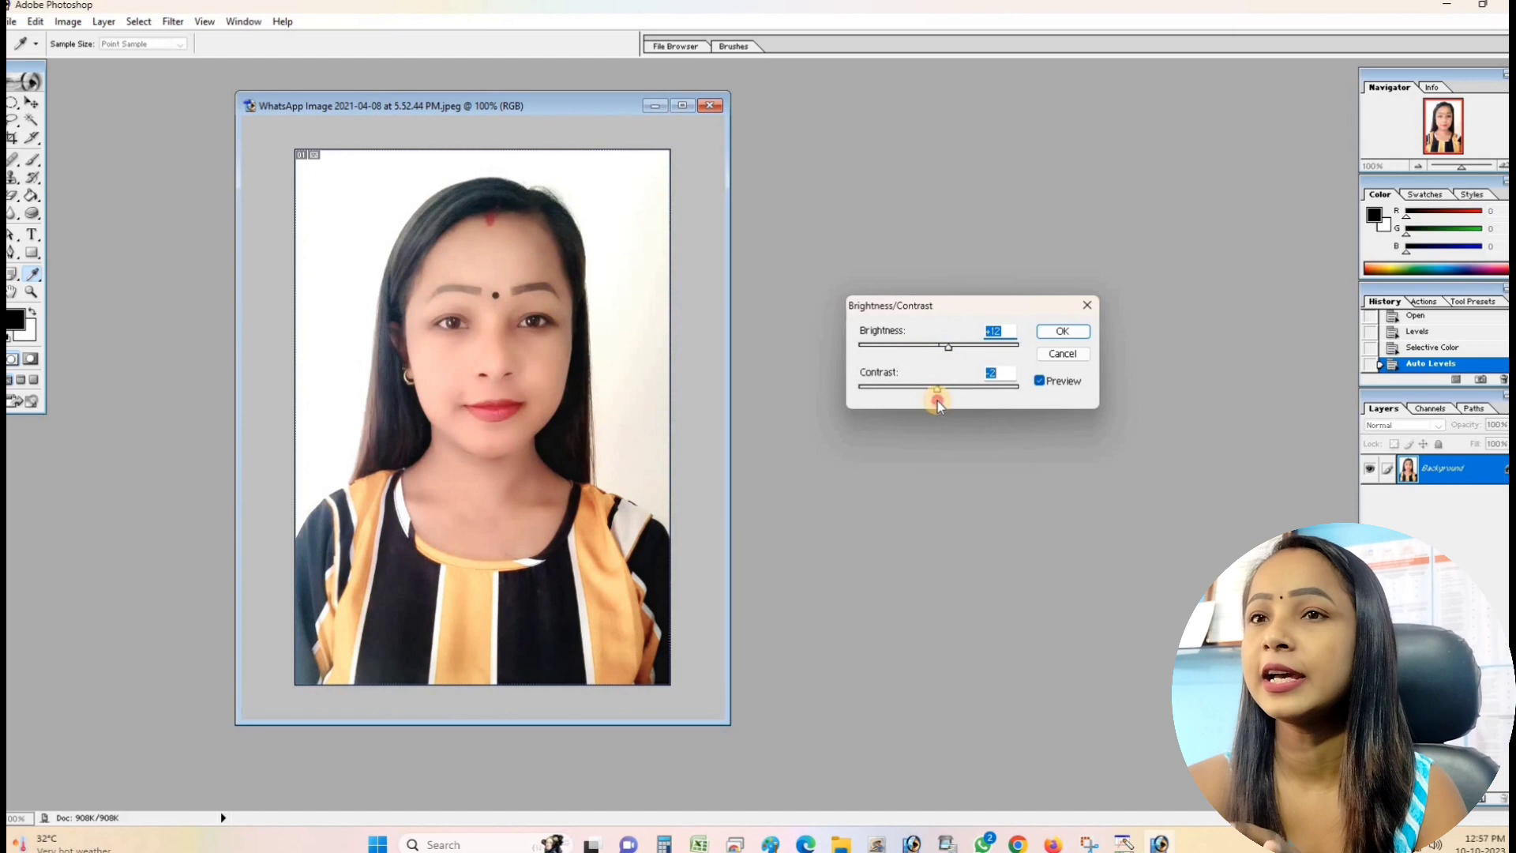
click(1059, 330)
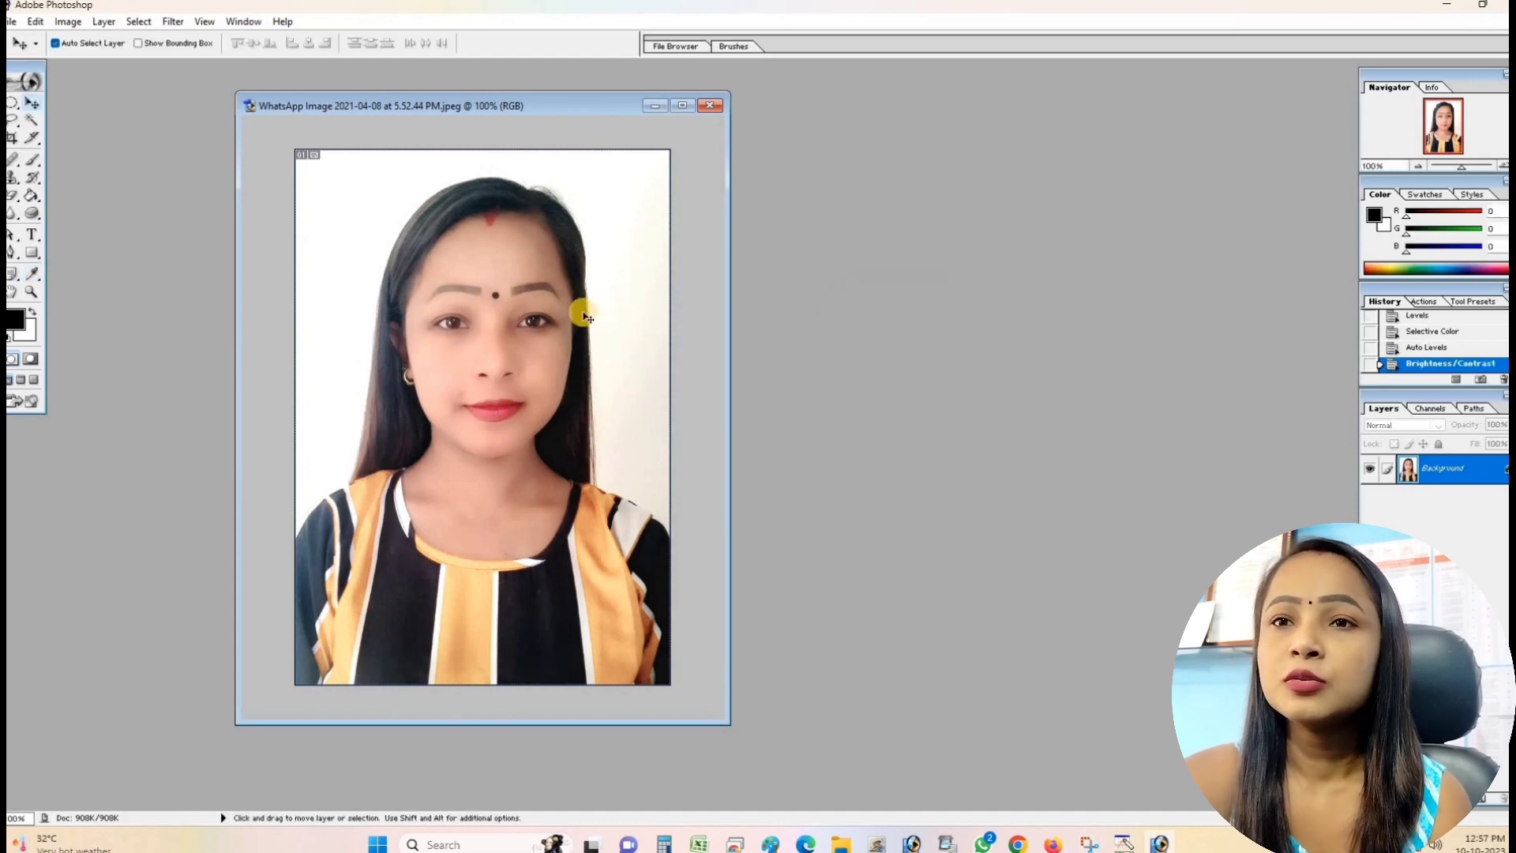
Zoom to 200%, scroll up to the face, and enlarge the document window around it
key(ctrl+plus)
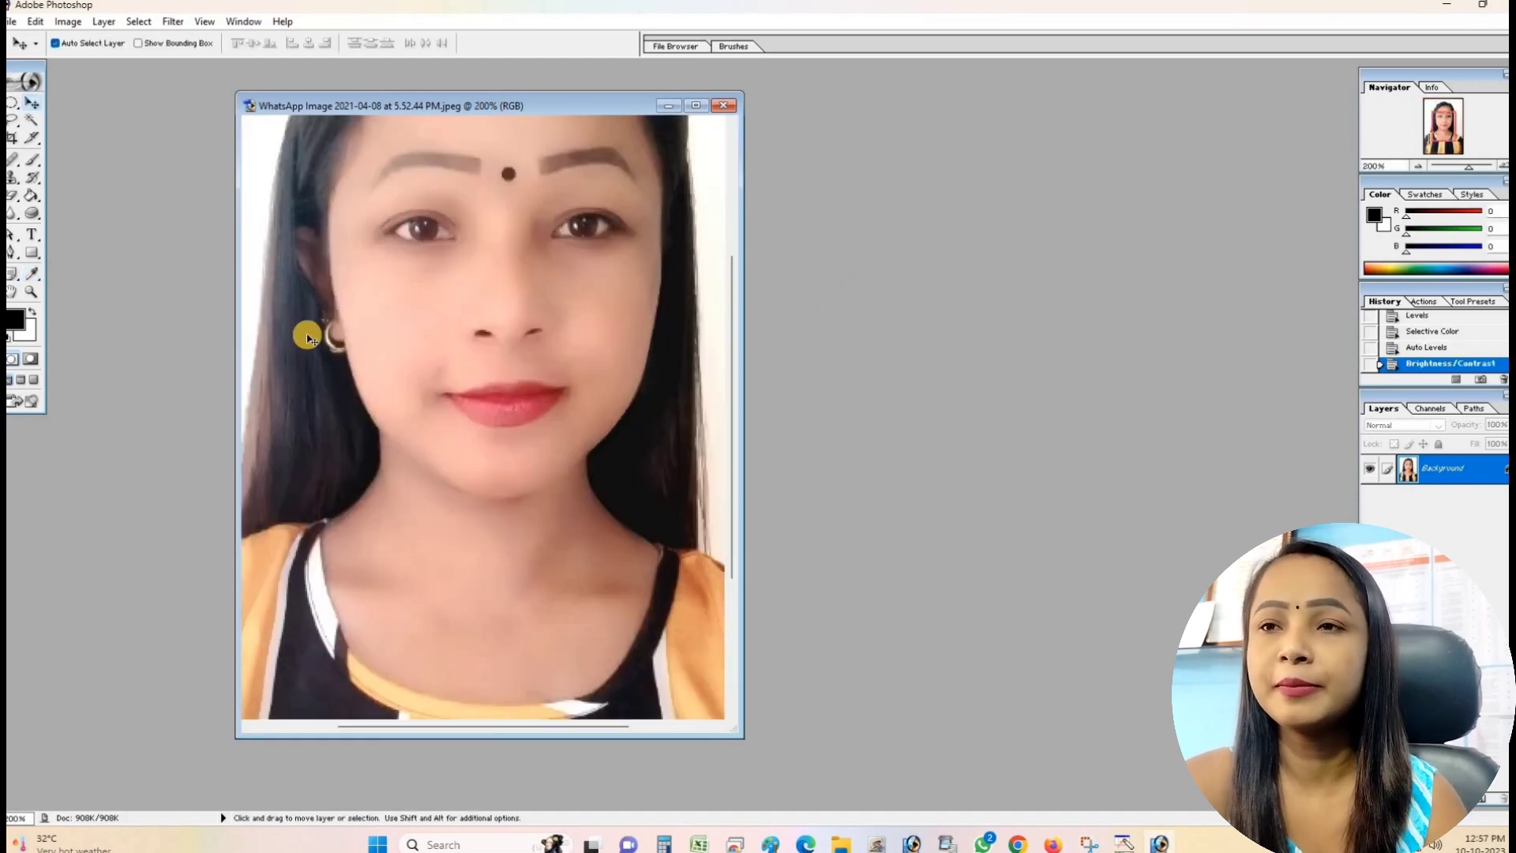
scroll(493, 327, up, 2)
scroll(503, 328, up, 2)
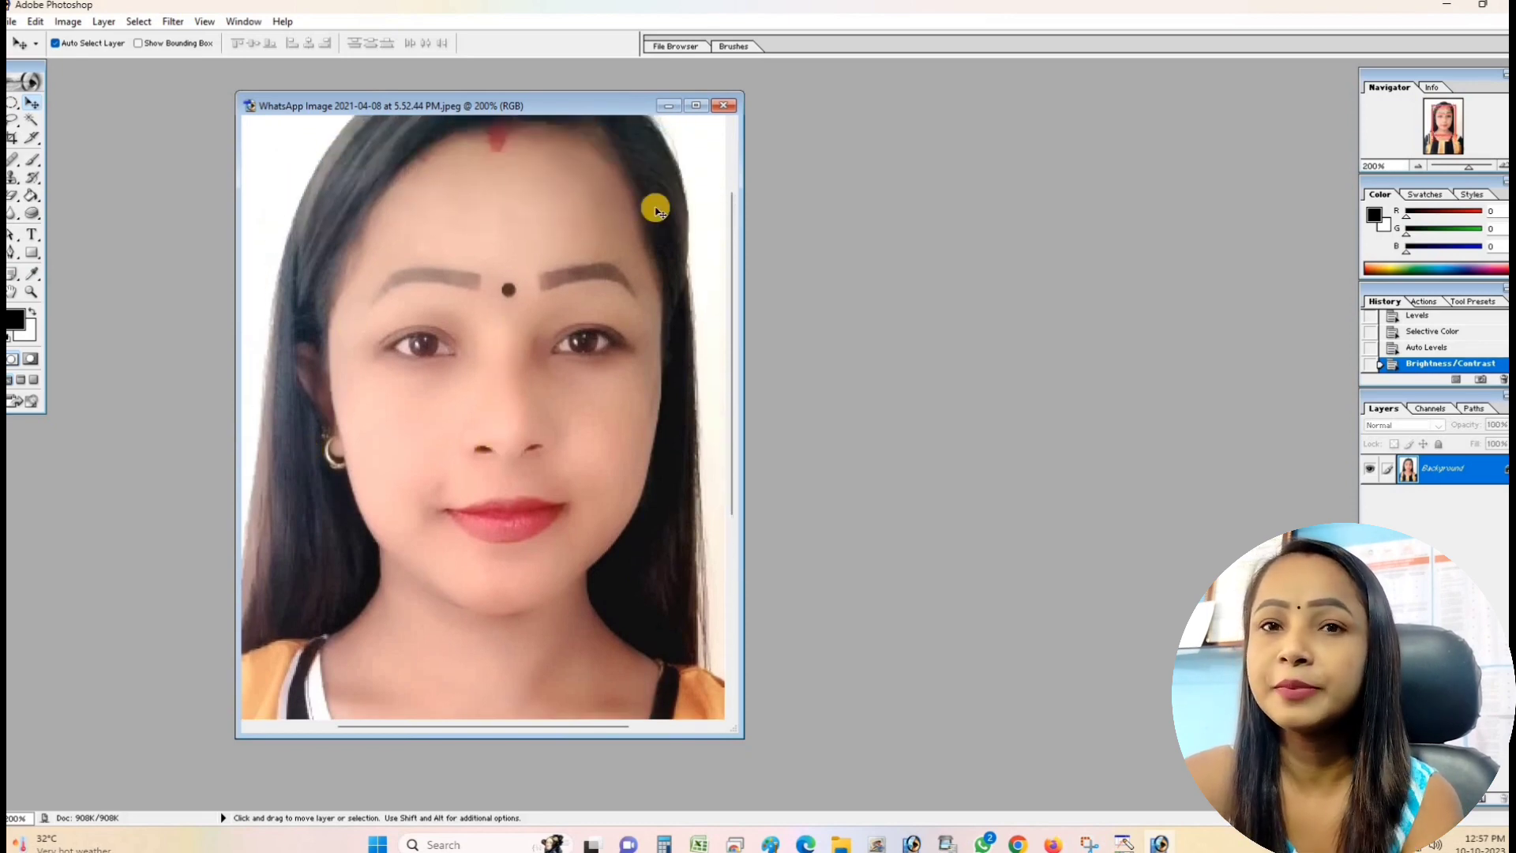
drag(736, 737, 1016, 809)
drag(1011, 94, 1052, 65)
scroll(825, 459, up, 5)
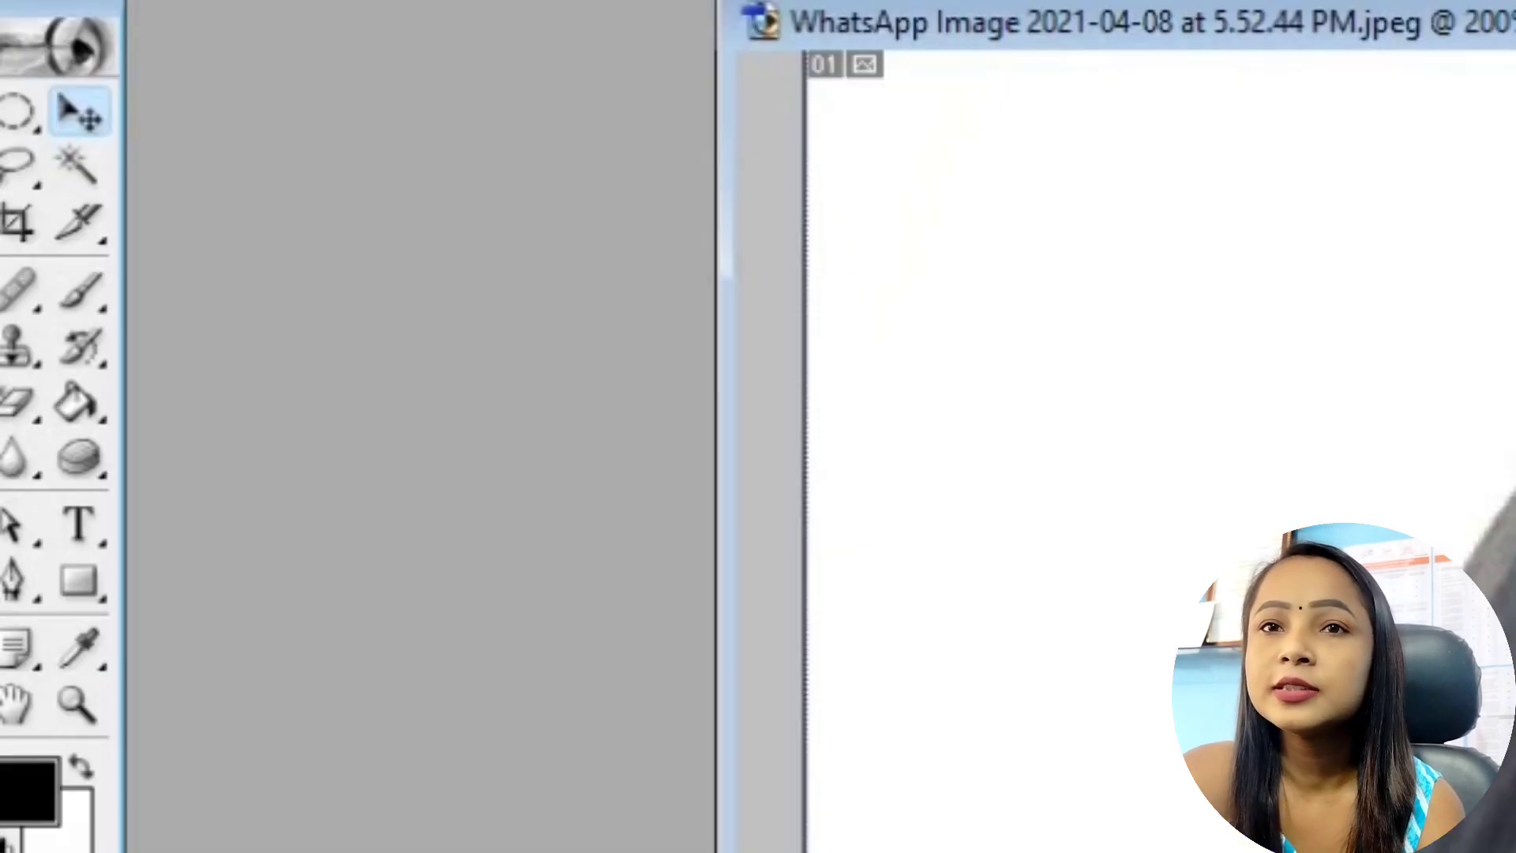
Select the Clone Stamp tool and shrink its brush from 56 to 12 px
click(16, 360)
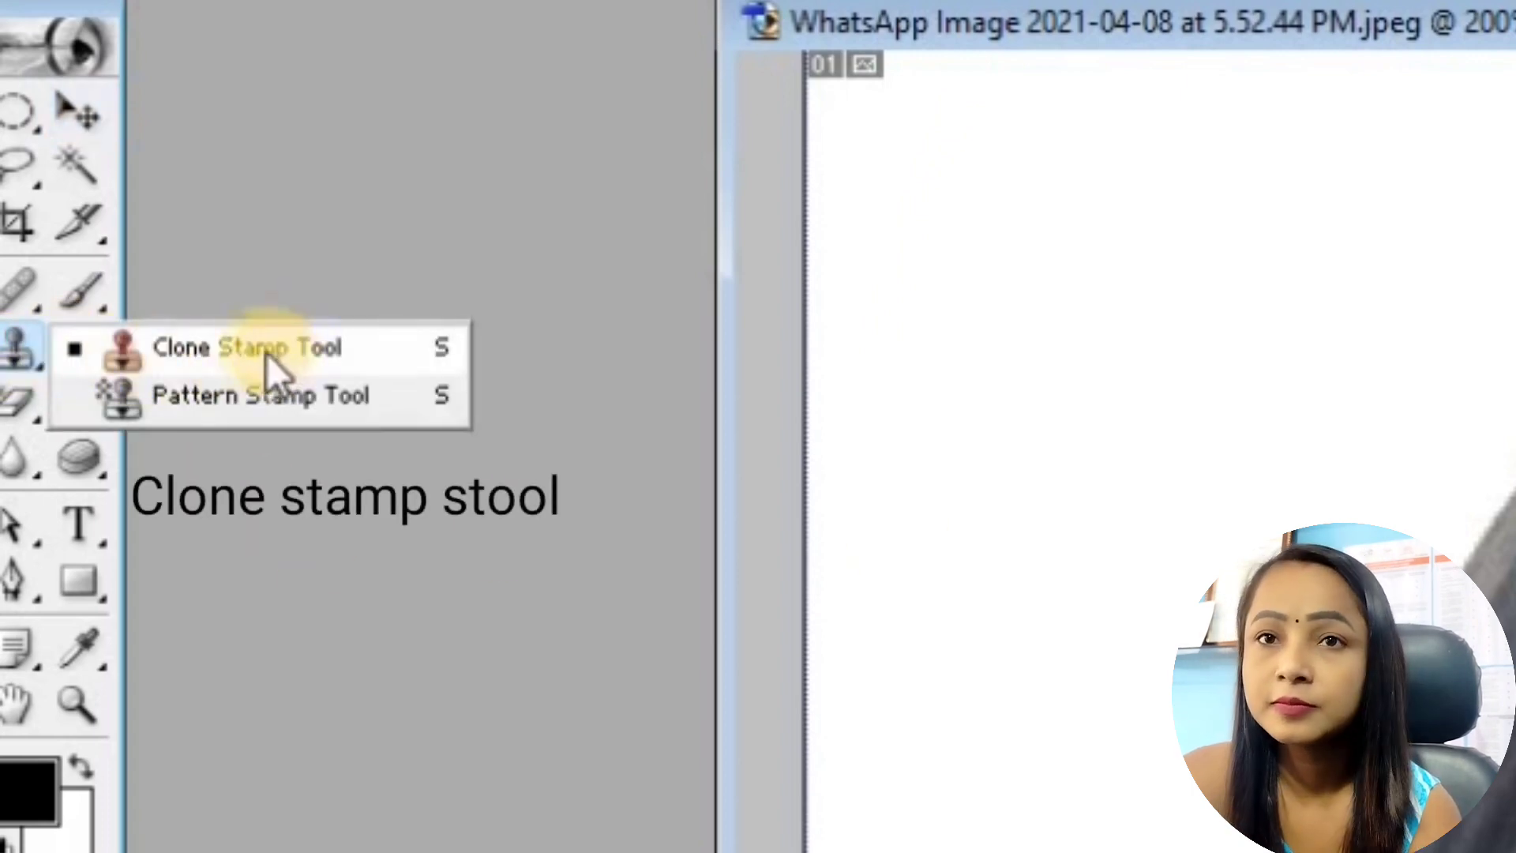
click(374, 346)
right_click(16, 347)
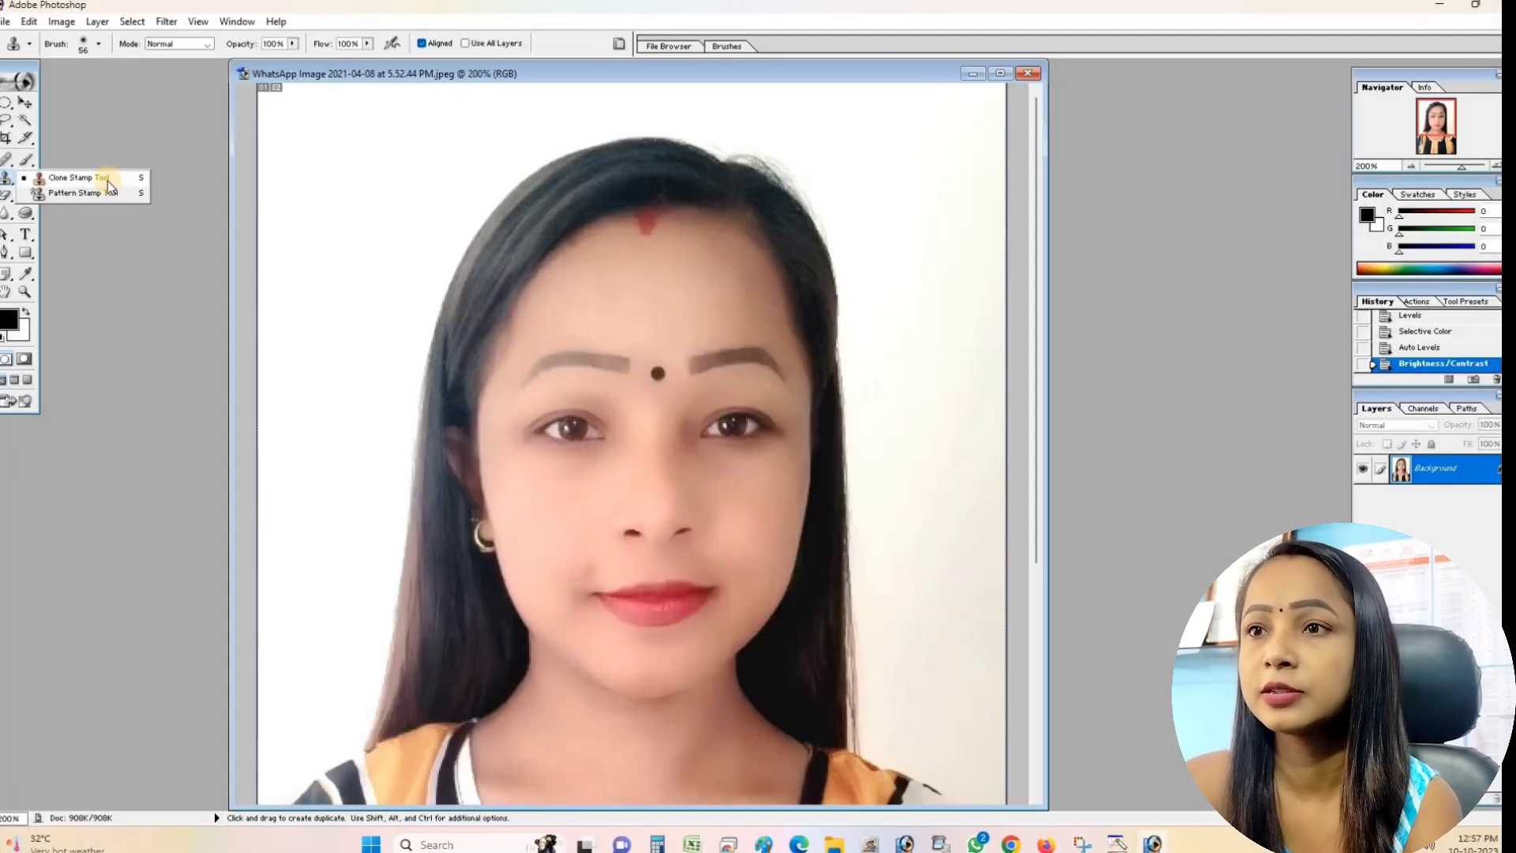
click(121, 178)
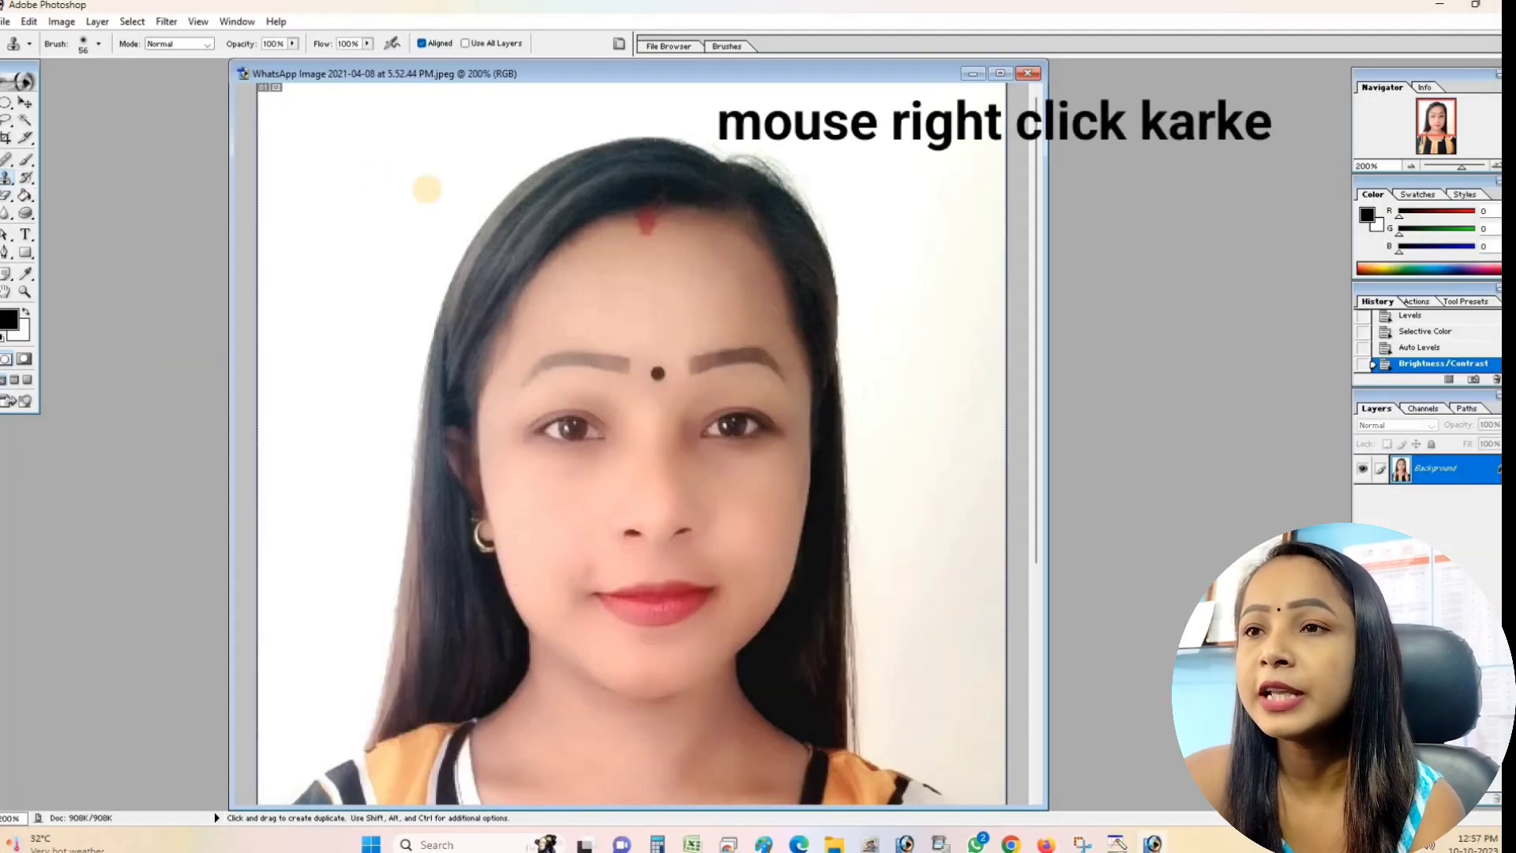
right_click(647, 317)
drag(711, 346, 684, 346)
Dismiss the undefined clone source warning and convert the Background into Layer 0
click(728, 301)
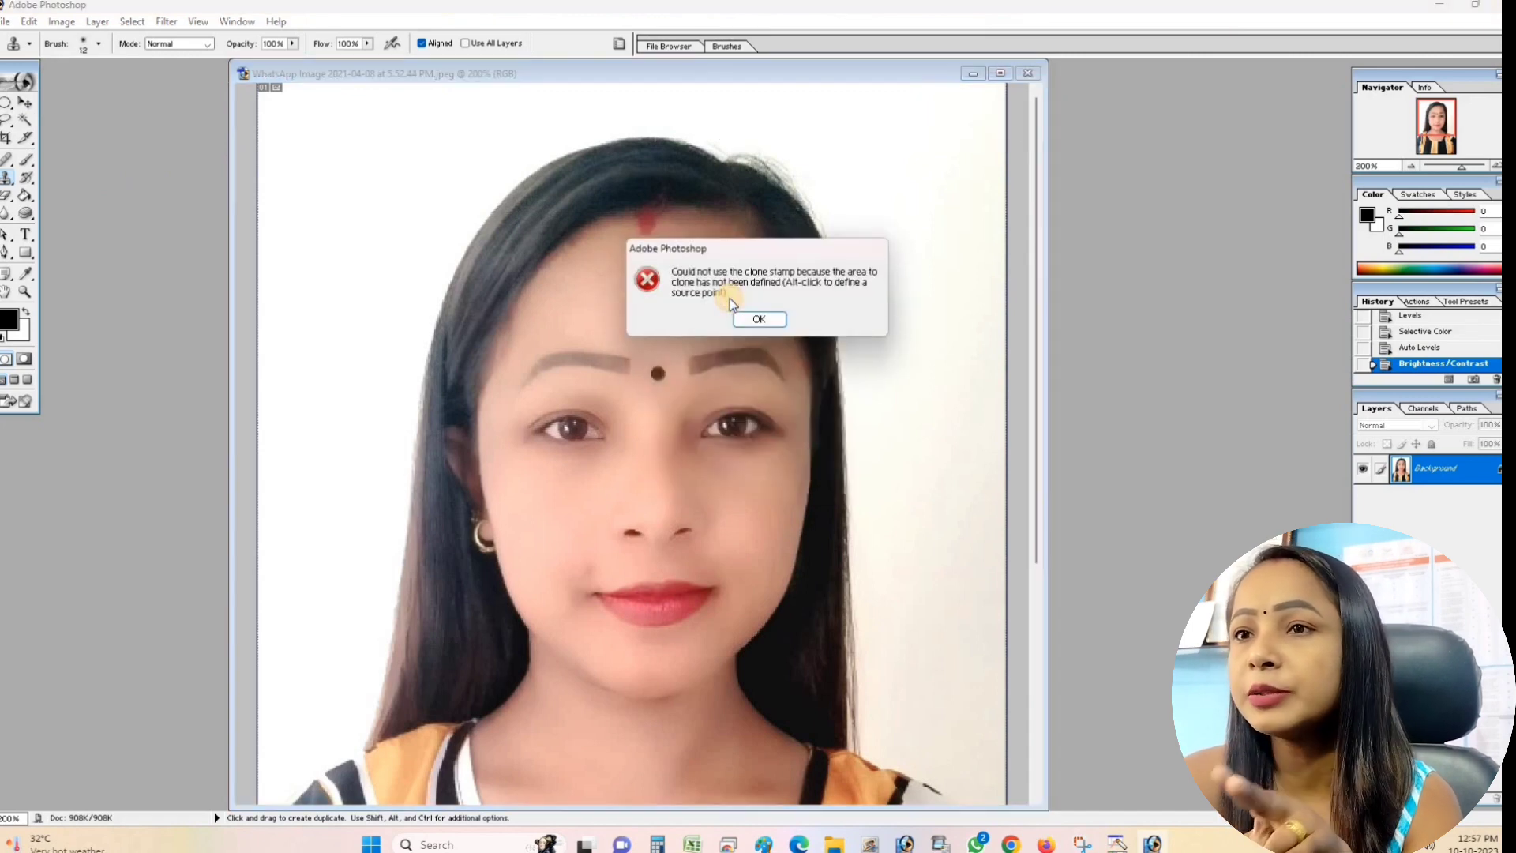
click(758, 318)
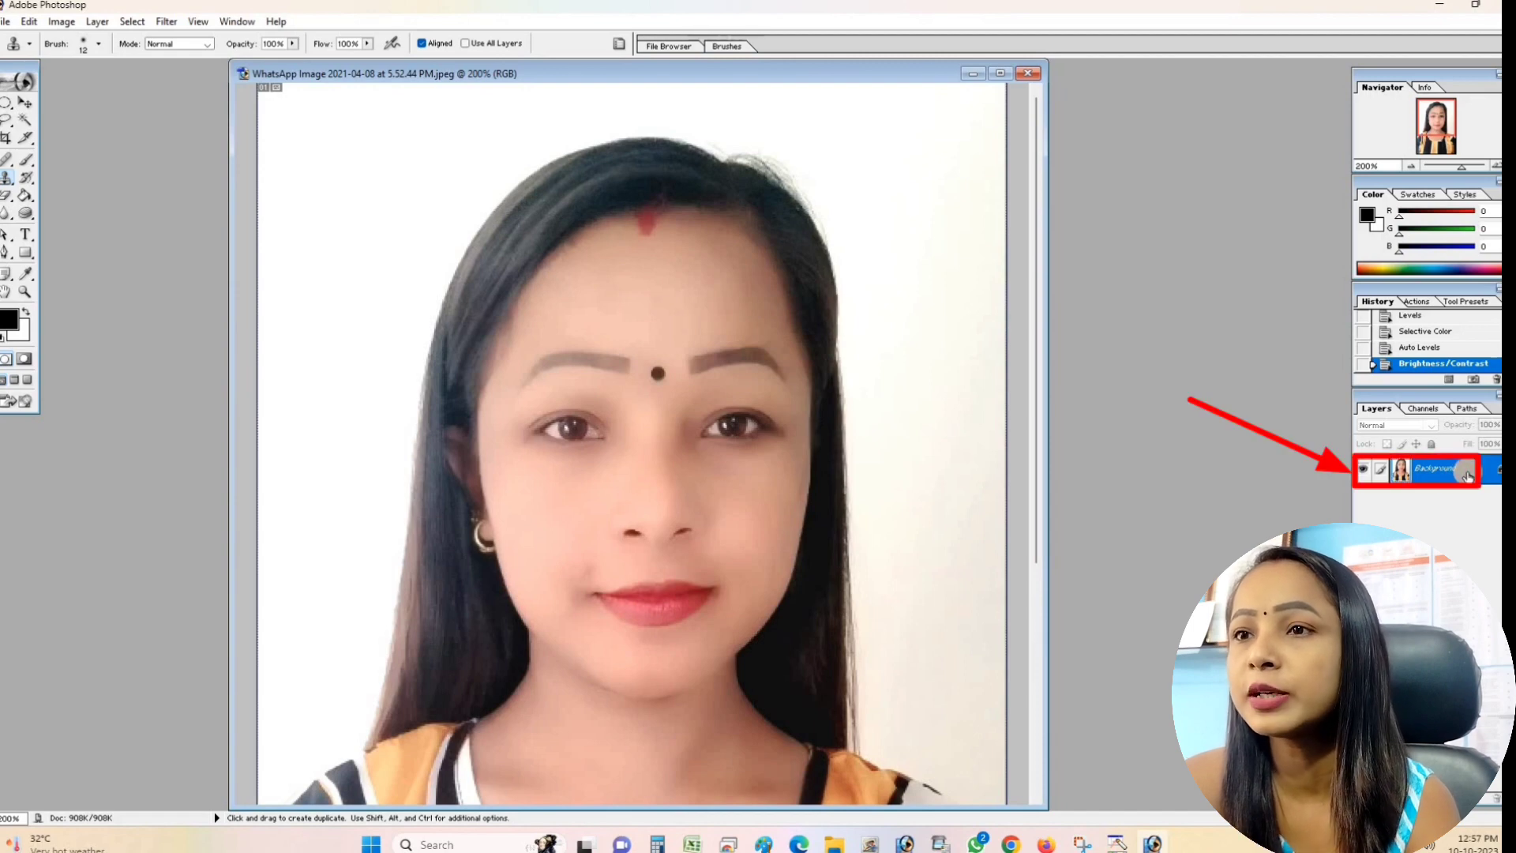
double_click(1467, 475)
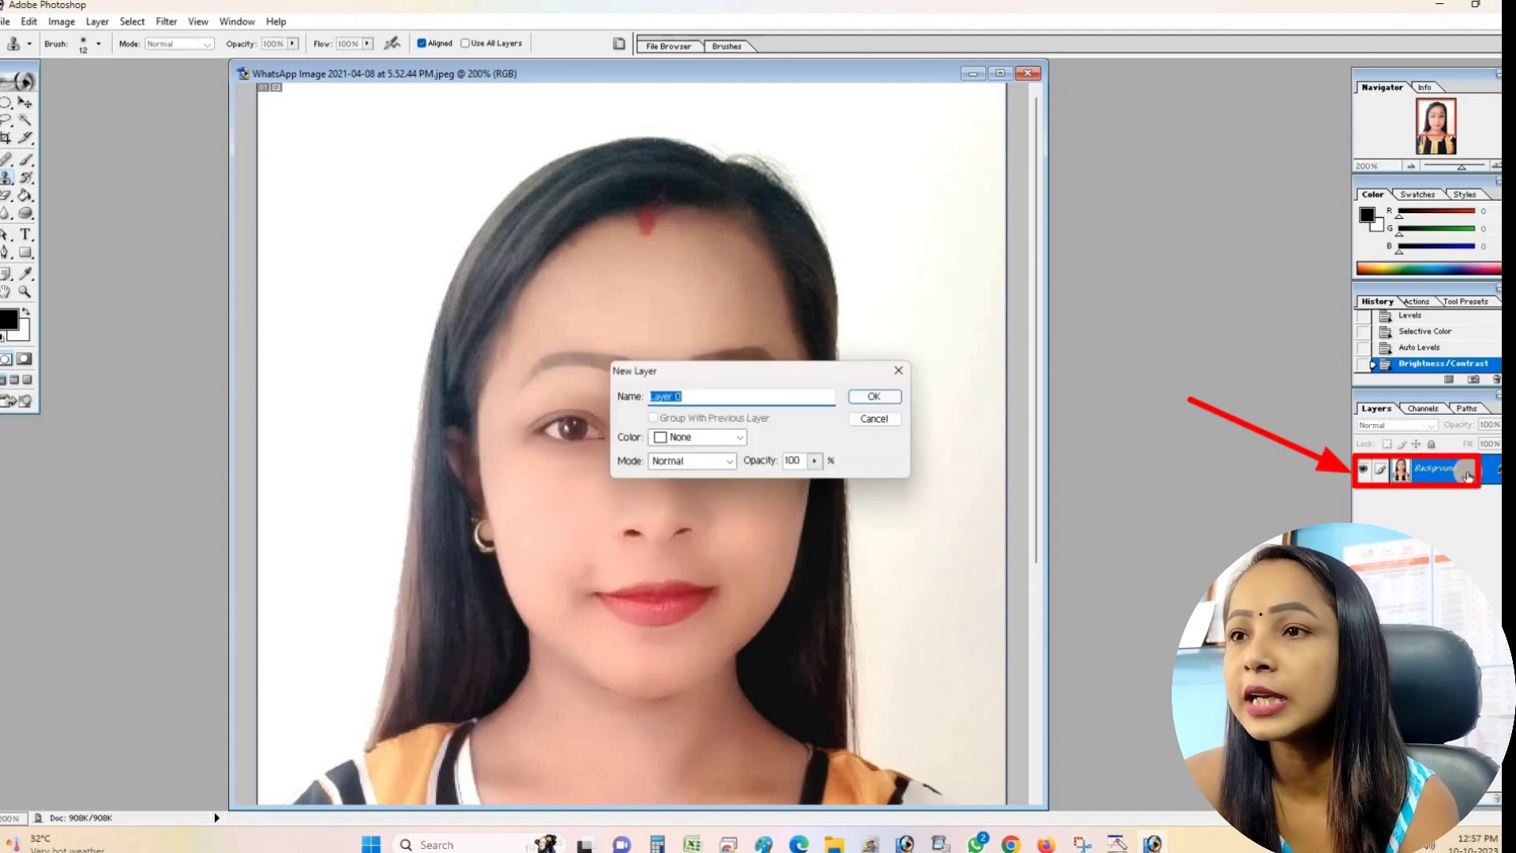
click(889, 400)
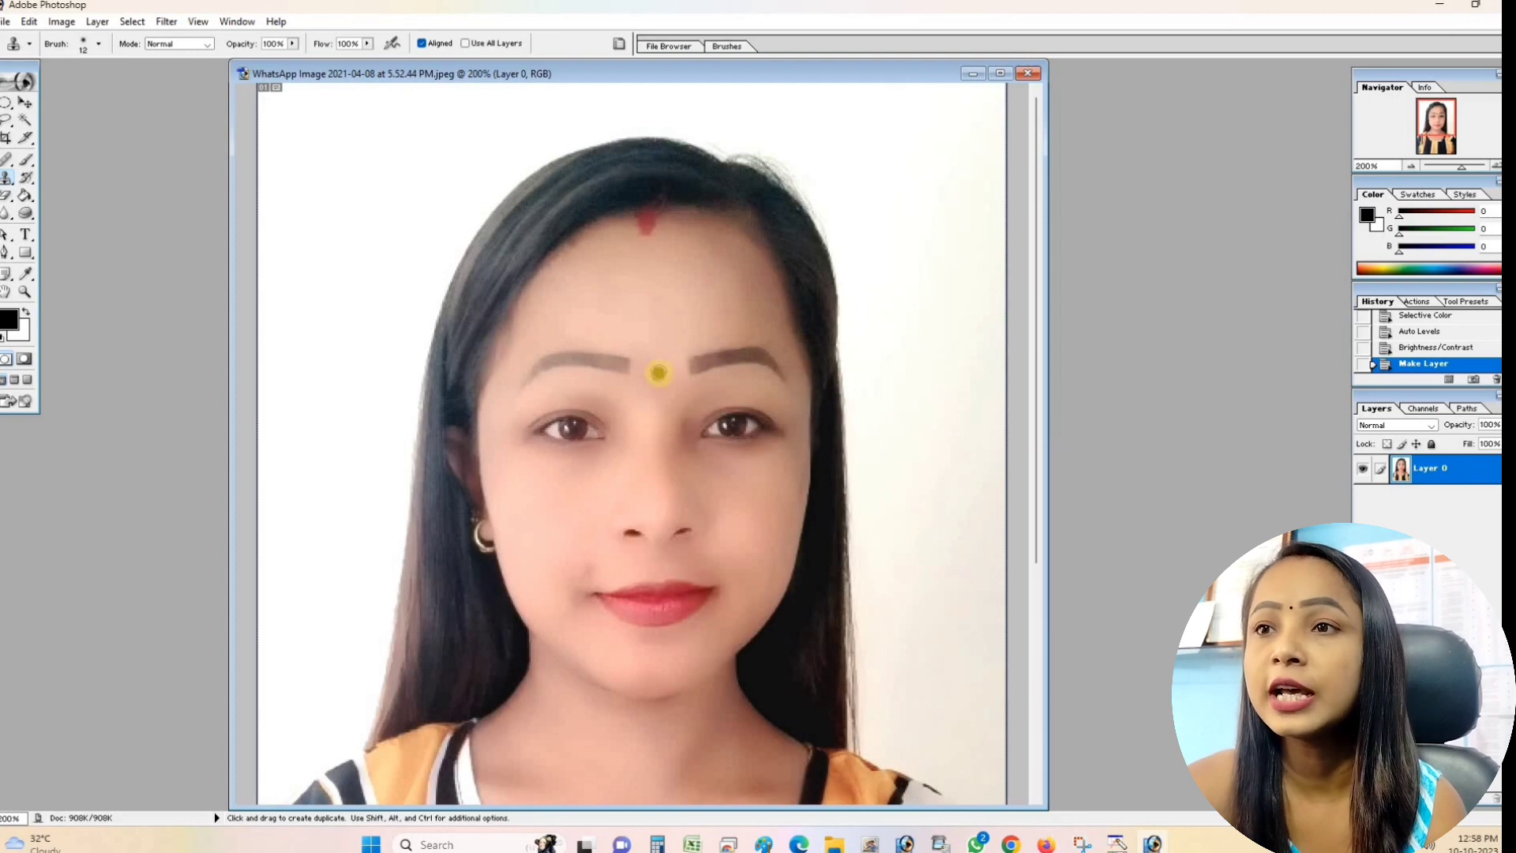
Set clean forehead skin as the clone source and clone over the bindi between the eyebrows
click(658, 372)
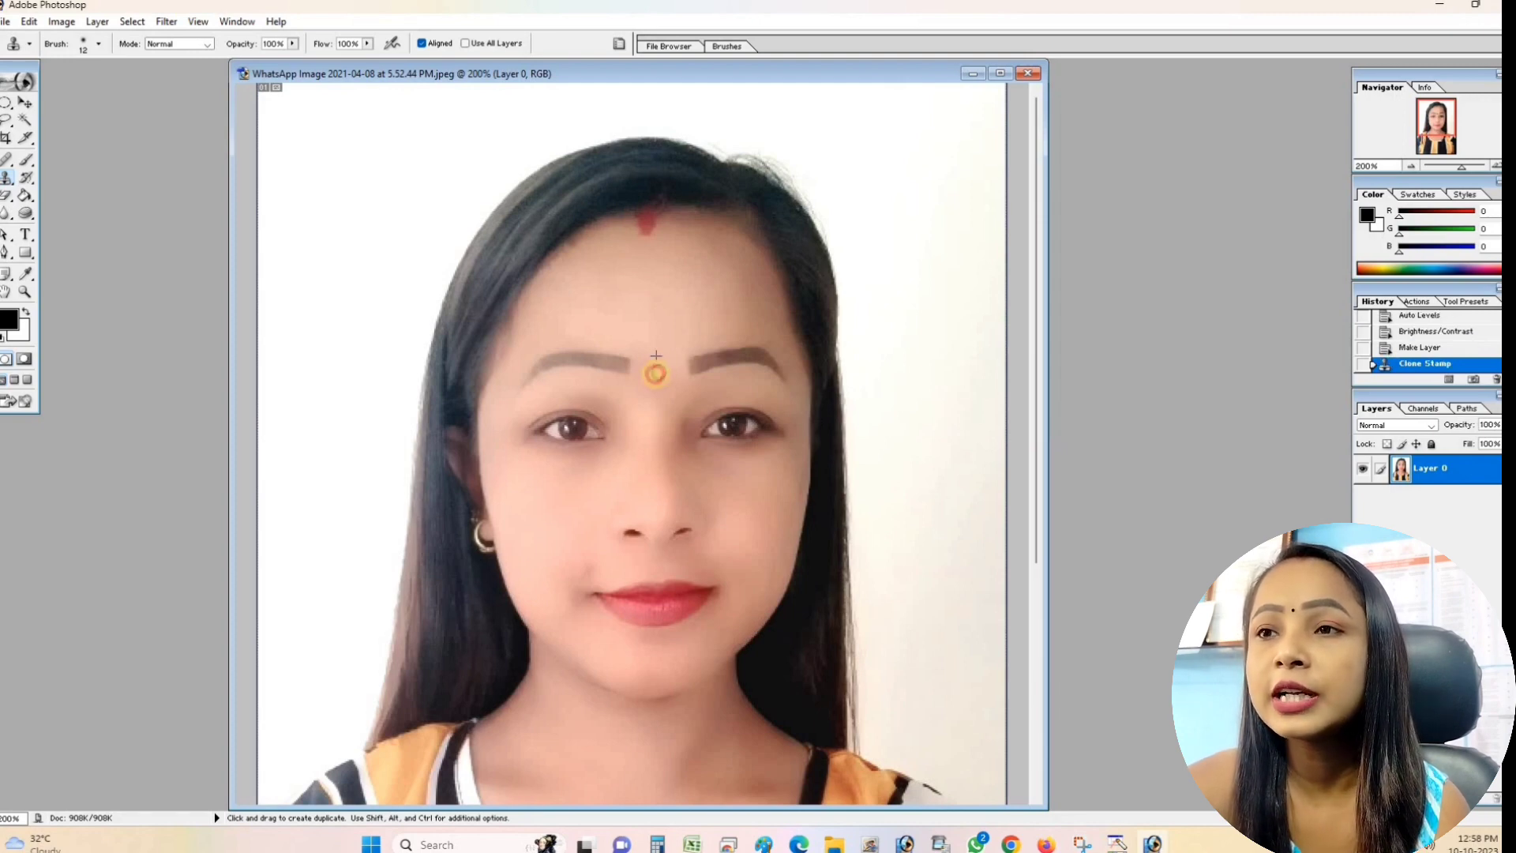
click(660, 367)
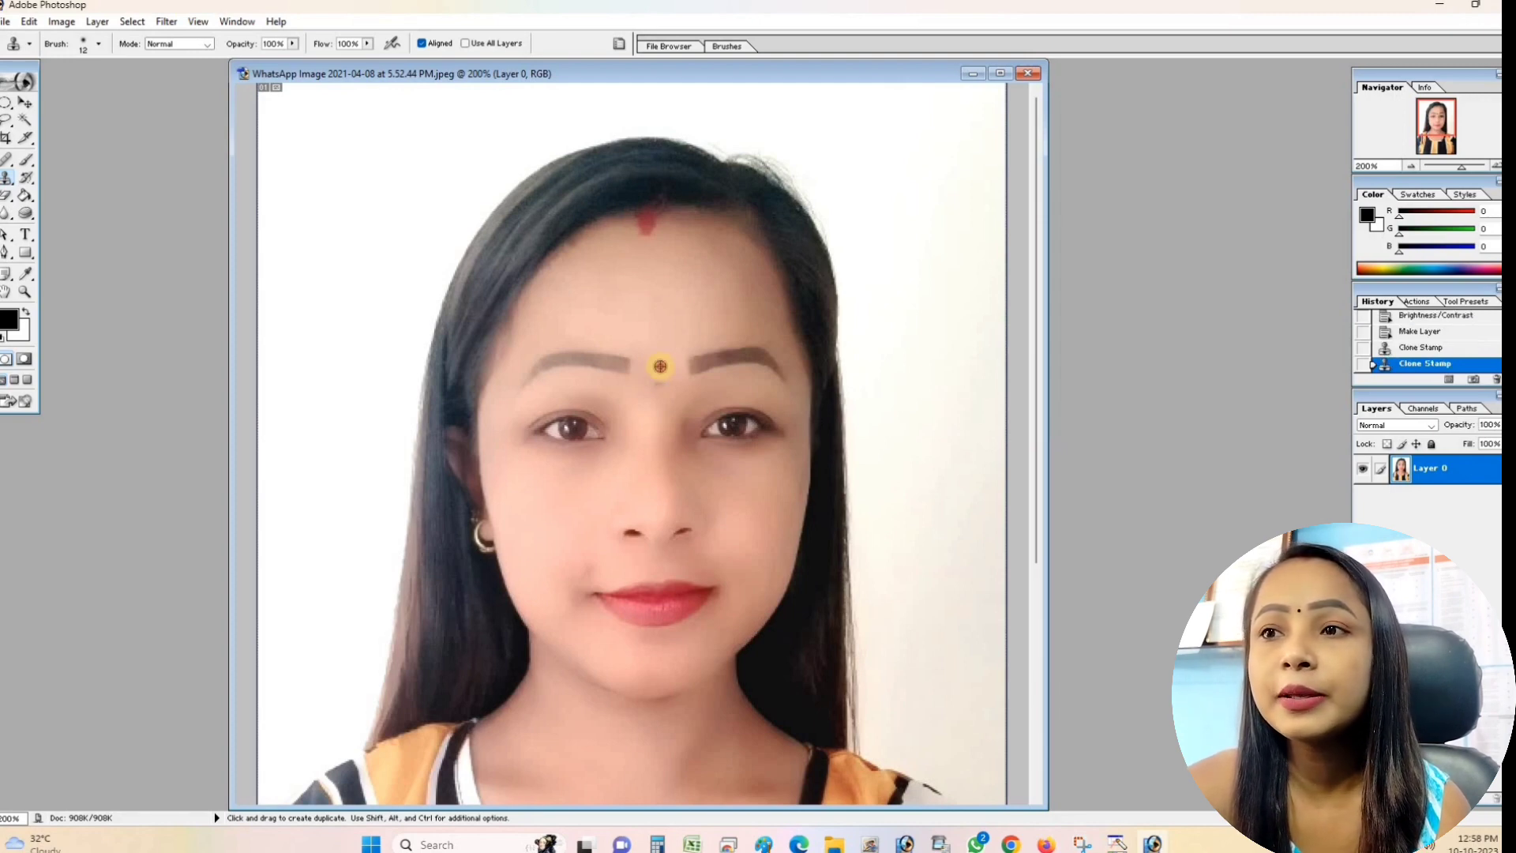
click(657, 383)
click(656, 376)
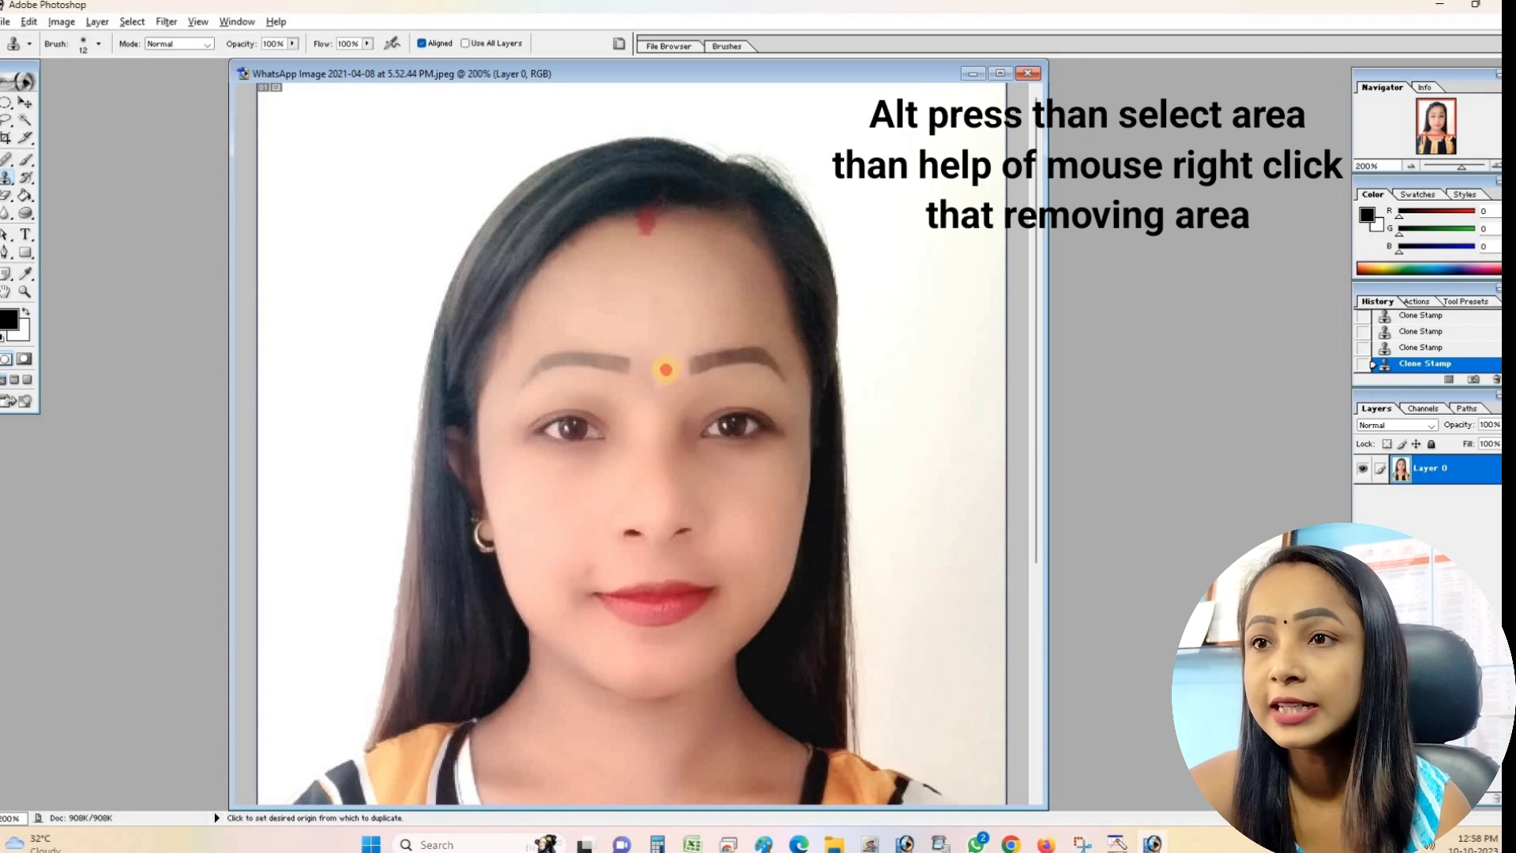
click(664, 371)
drag(658, 378, 657, 385)
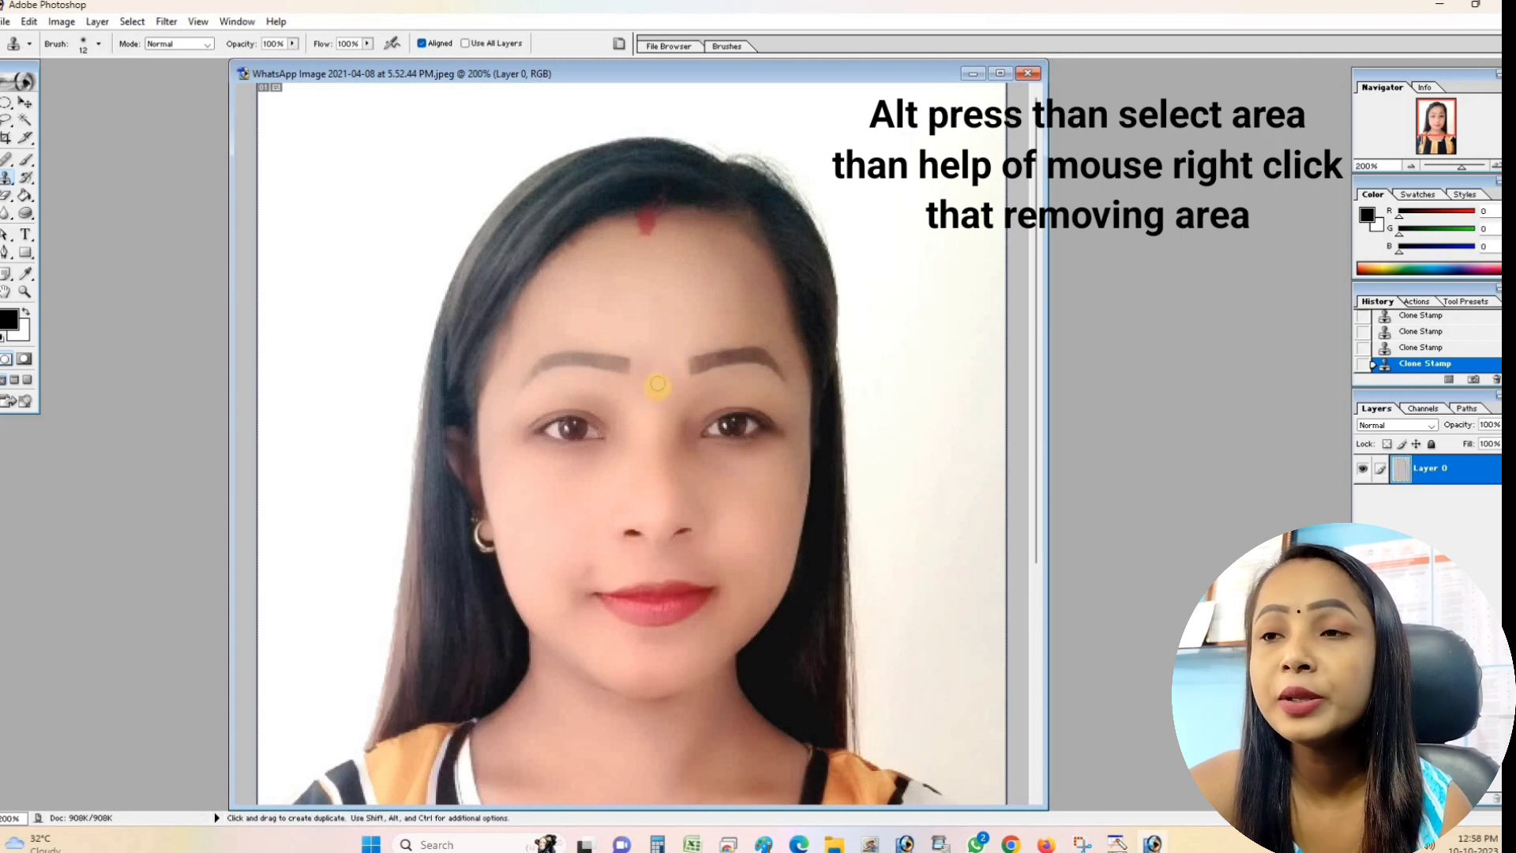
key(alt)
alt+click(645, 371)
drag(665, 379, 673, 337)
click(655, 381)
Clone skin over the red bindi at the hairline until no trace remains
click(632, 217)
click(606, 221)
click(653, 230)
click(661, 231)
click(666, 229)
click(677, 226)
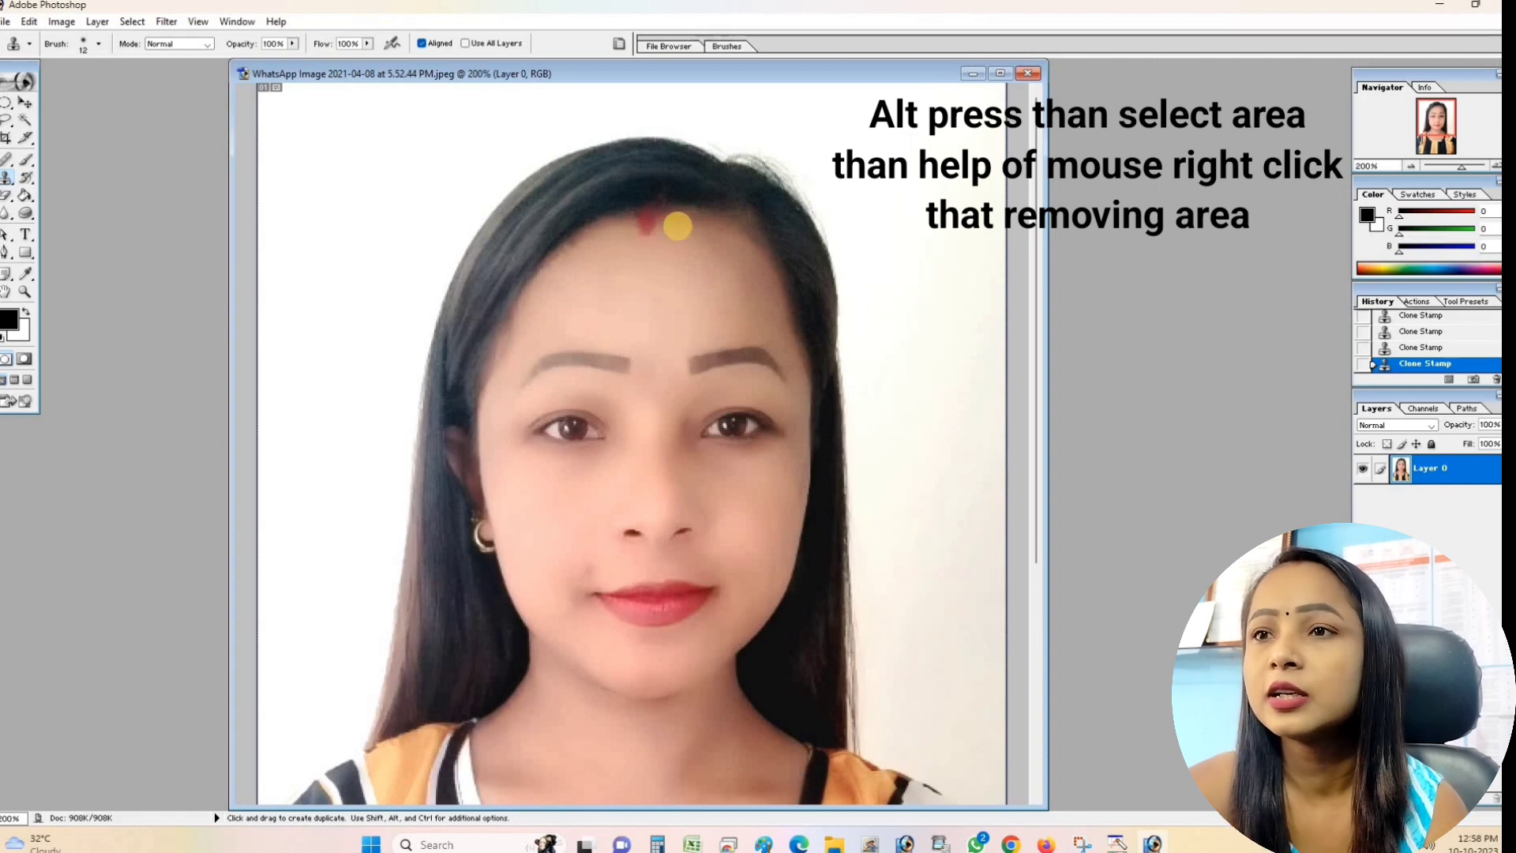
click(651, 223)
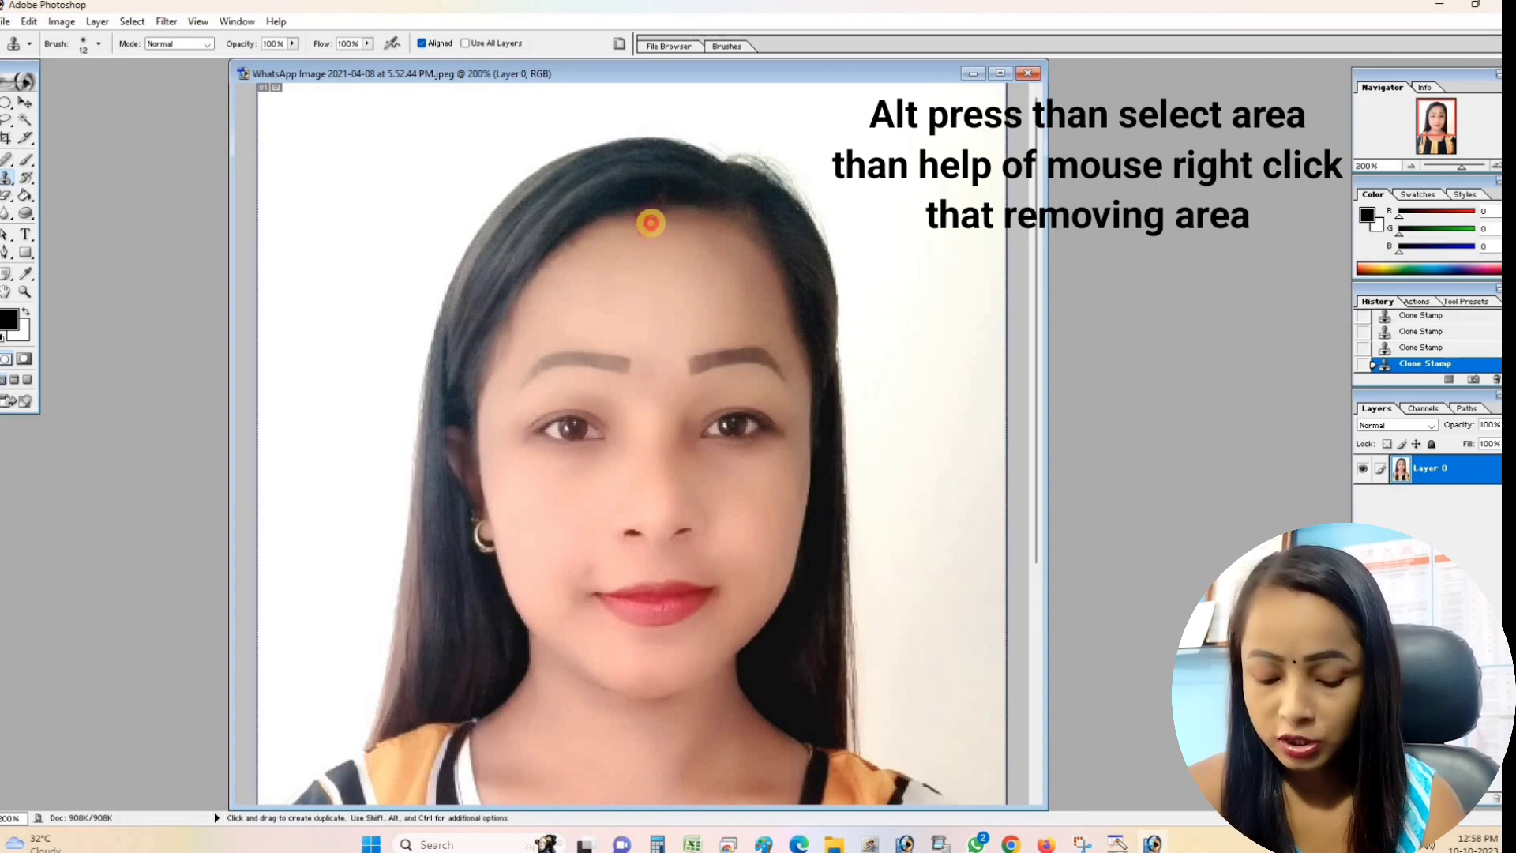
click(643, 221)
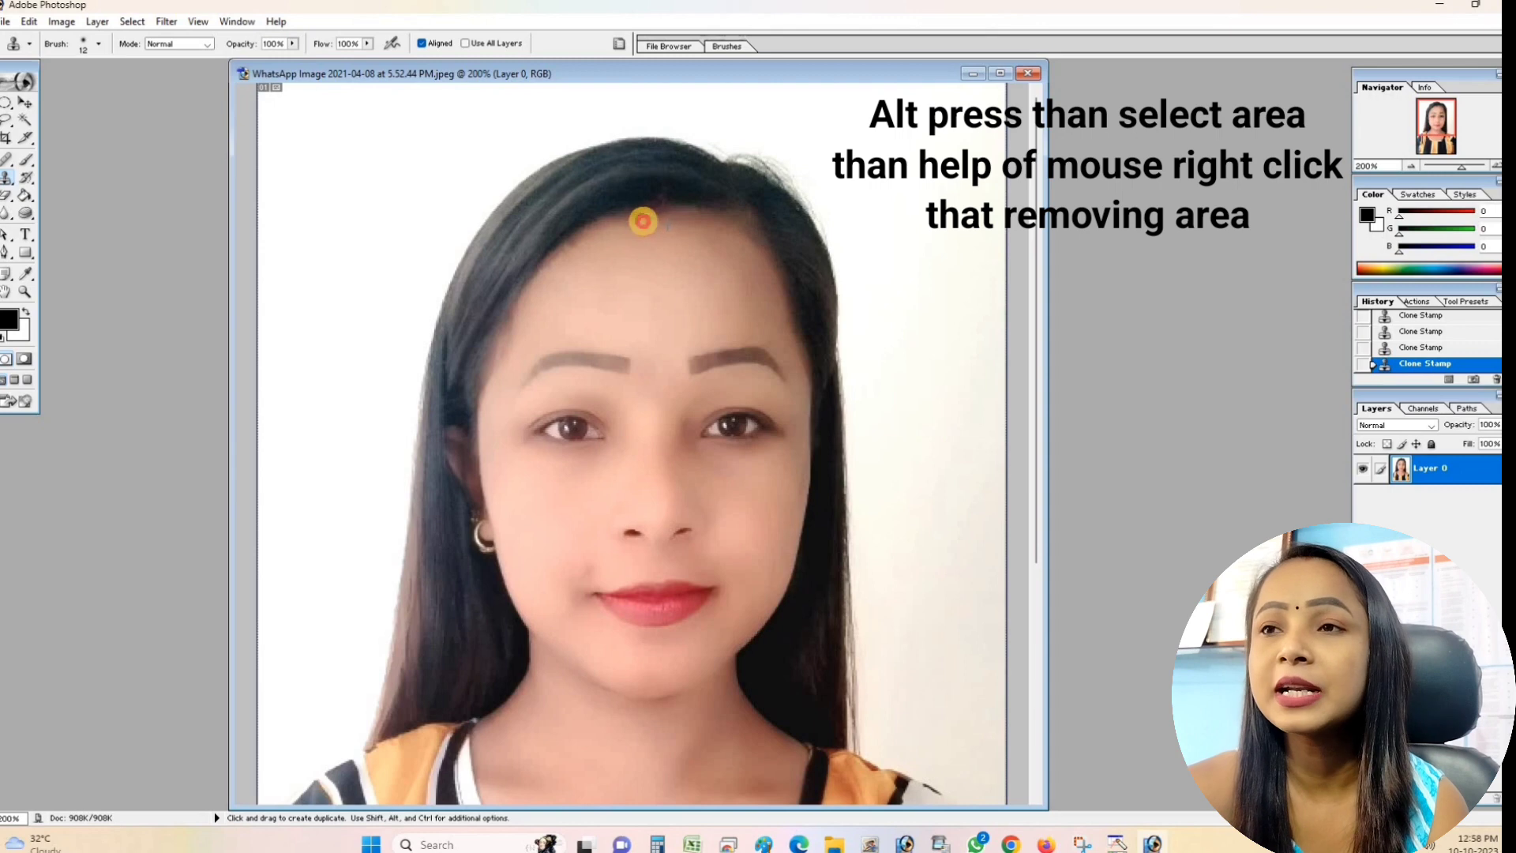
click(643, 223)
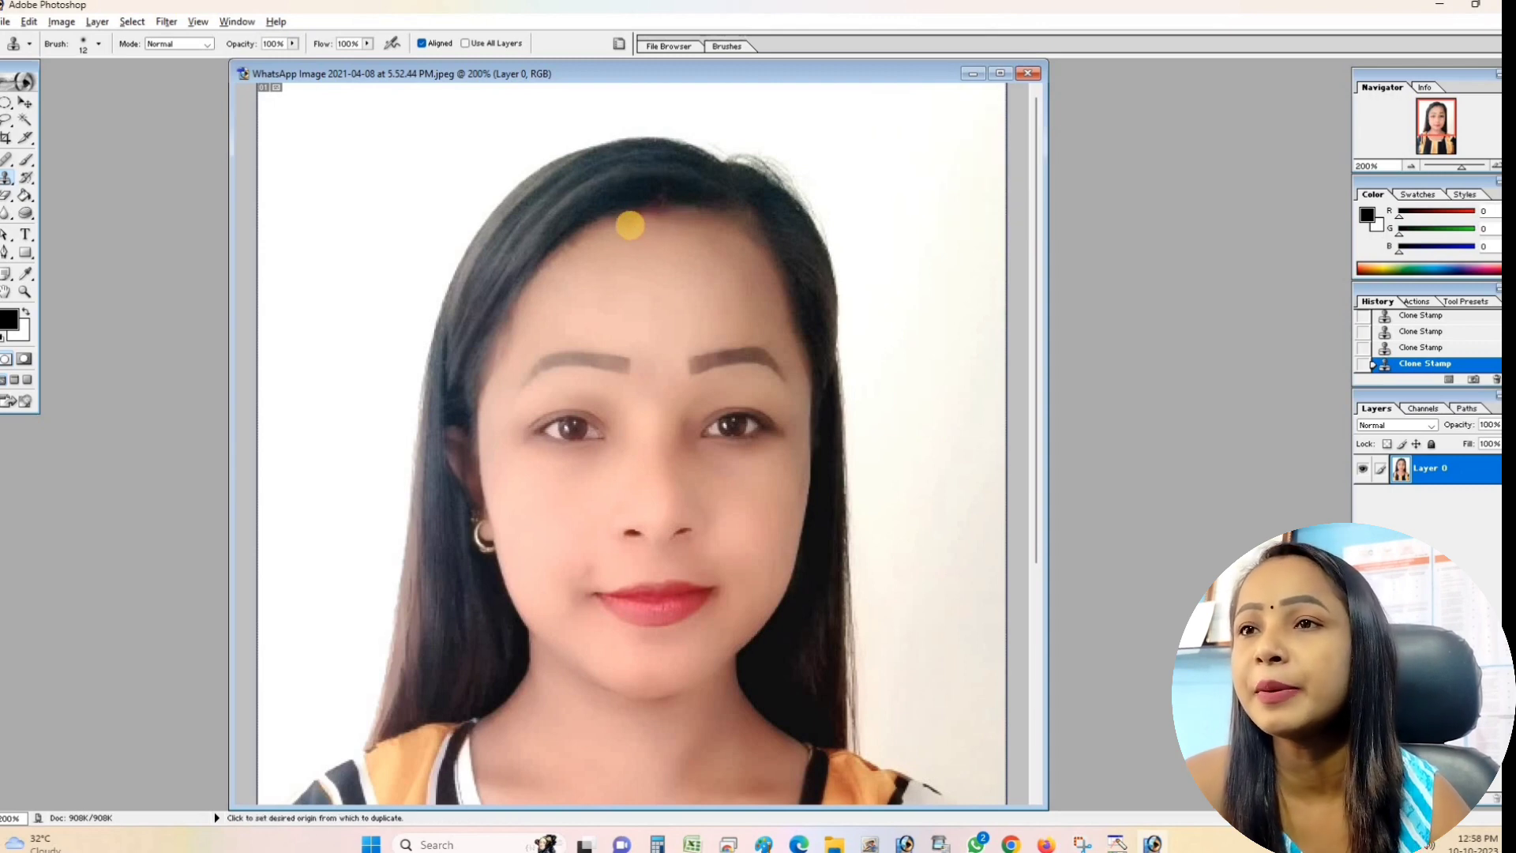
click(632, 225)
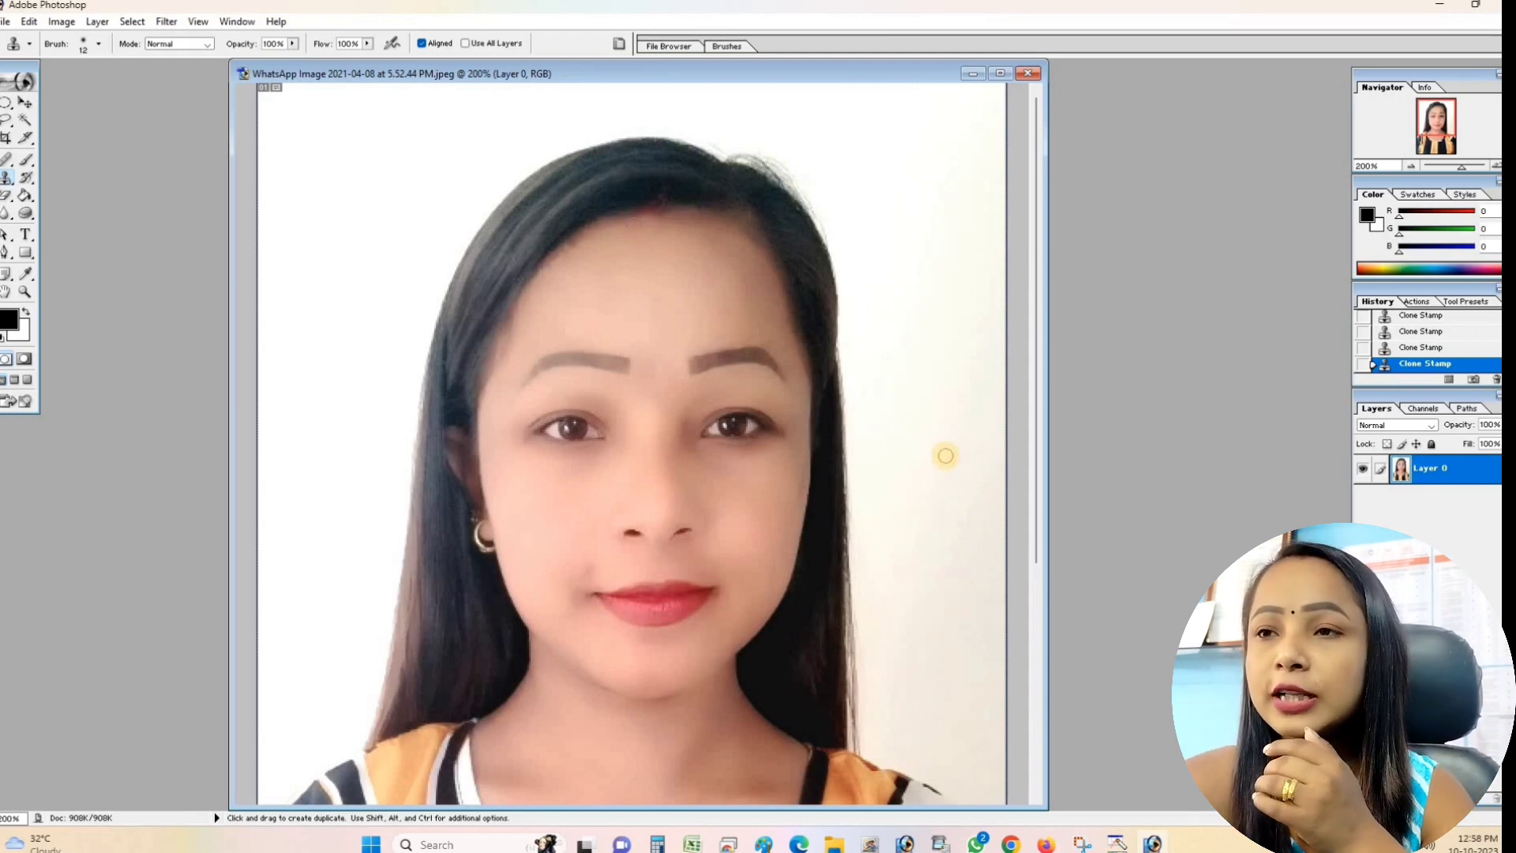
Zoom out, resize the document window, and use Fit on Screen (Ctrl+0) for the whole portrait
key(ctrl+minus)
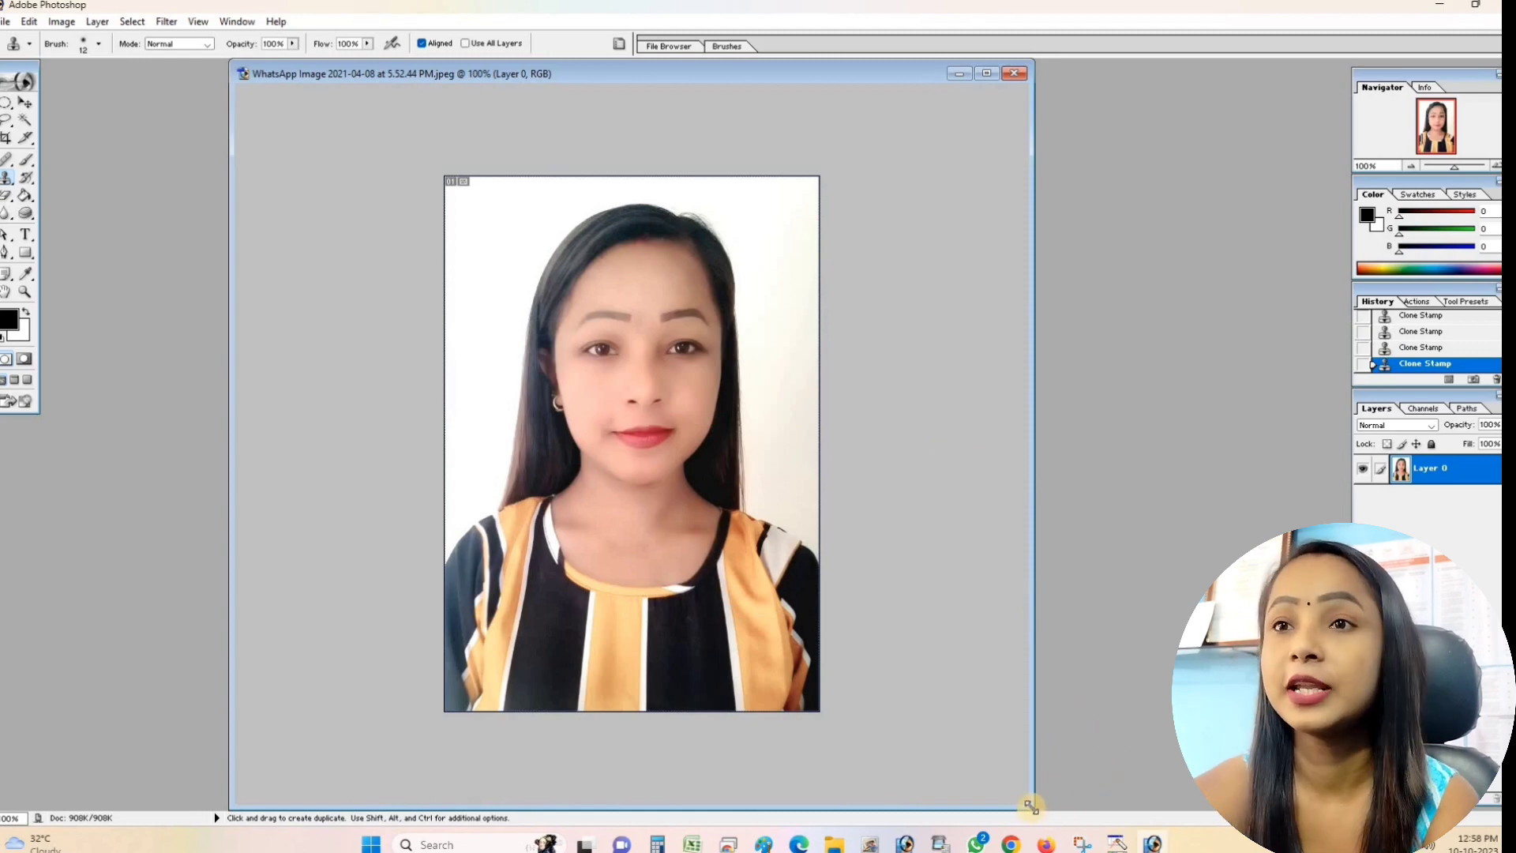
drag(971, 745, 681, 666)
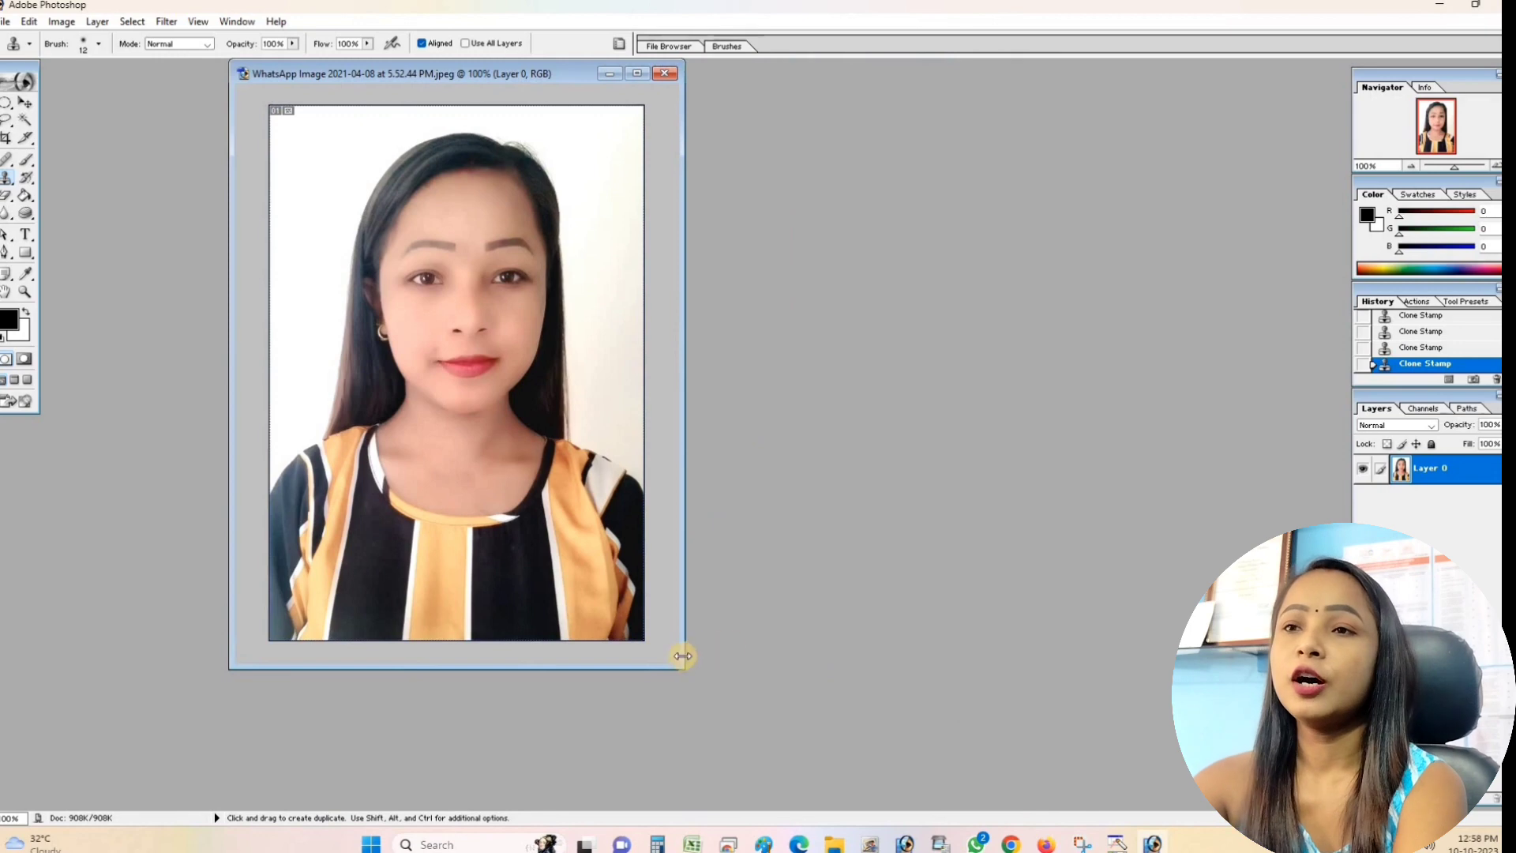
drag(684, 668, 1041, 805)
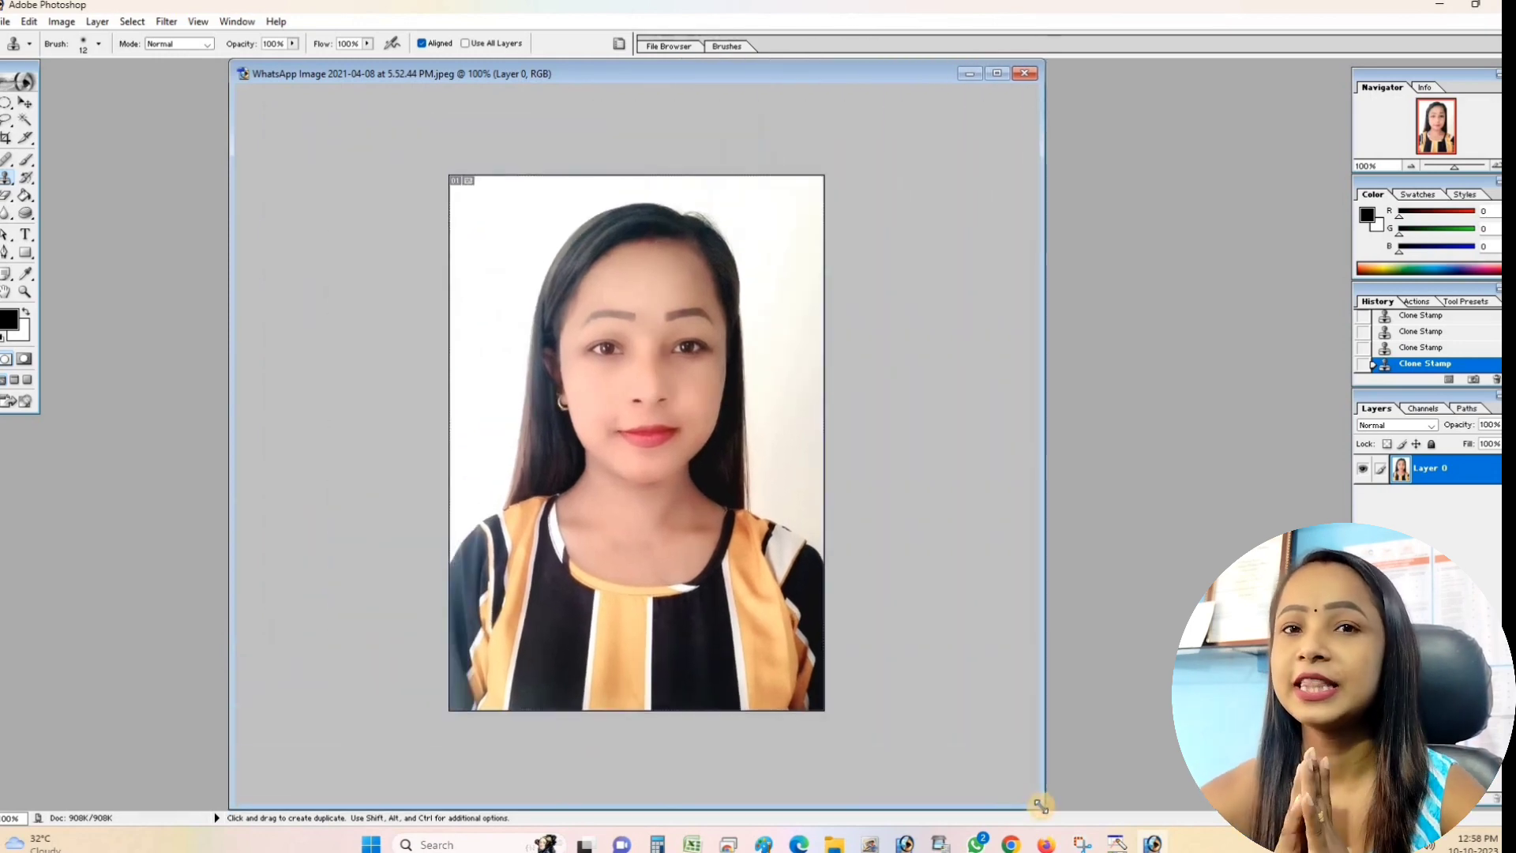
key(ctrl+plus)
key(ctrl+minus)
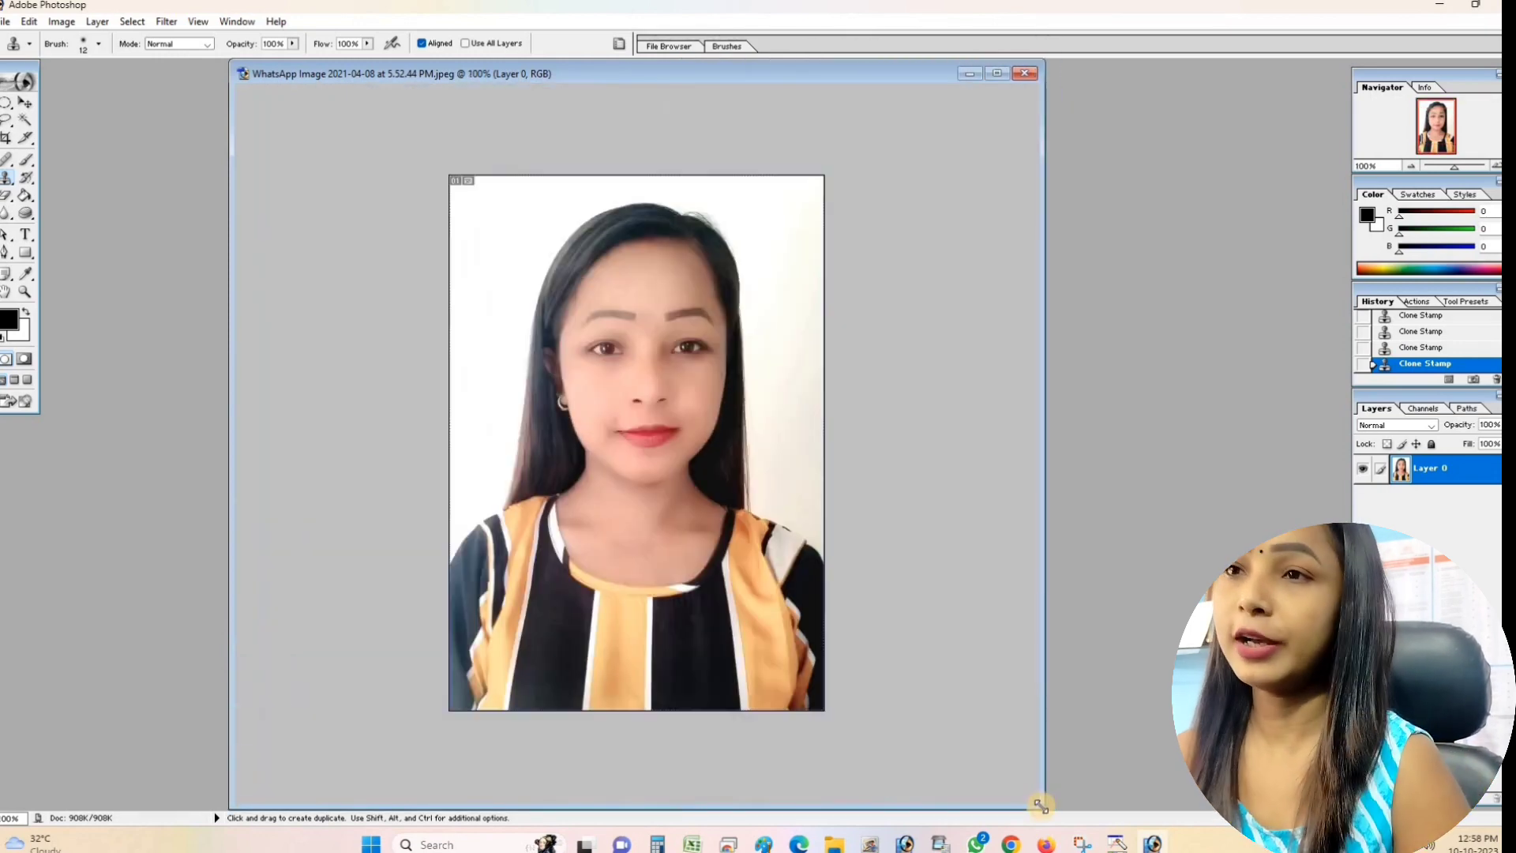
key(ctrl+0)
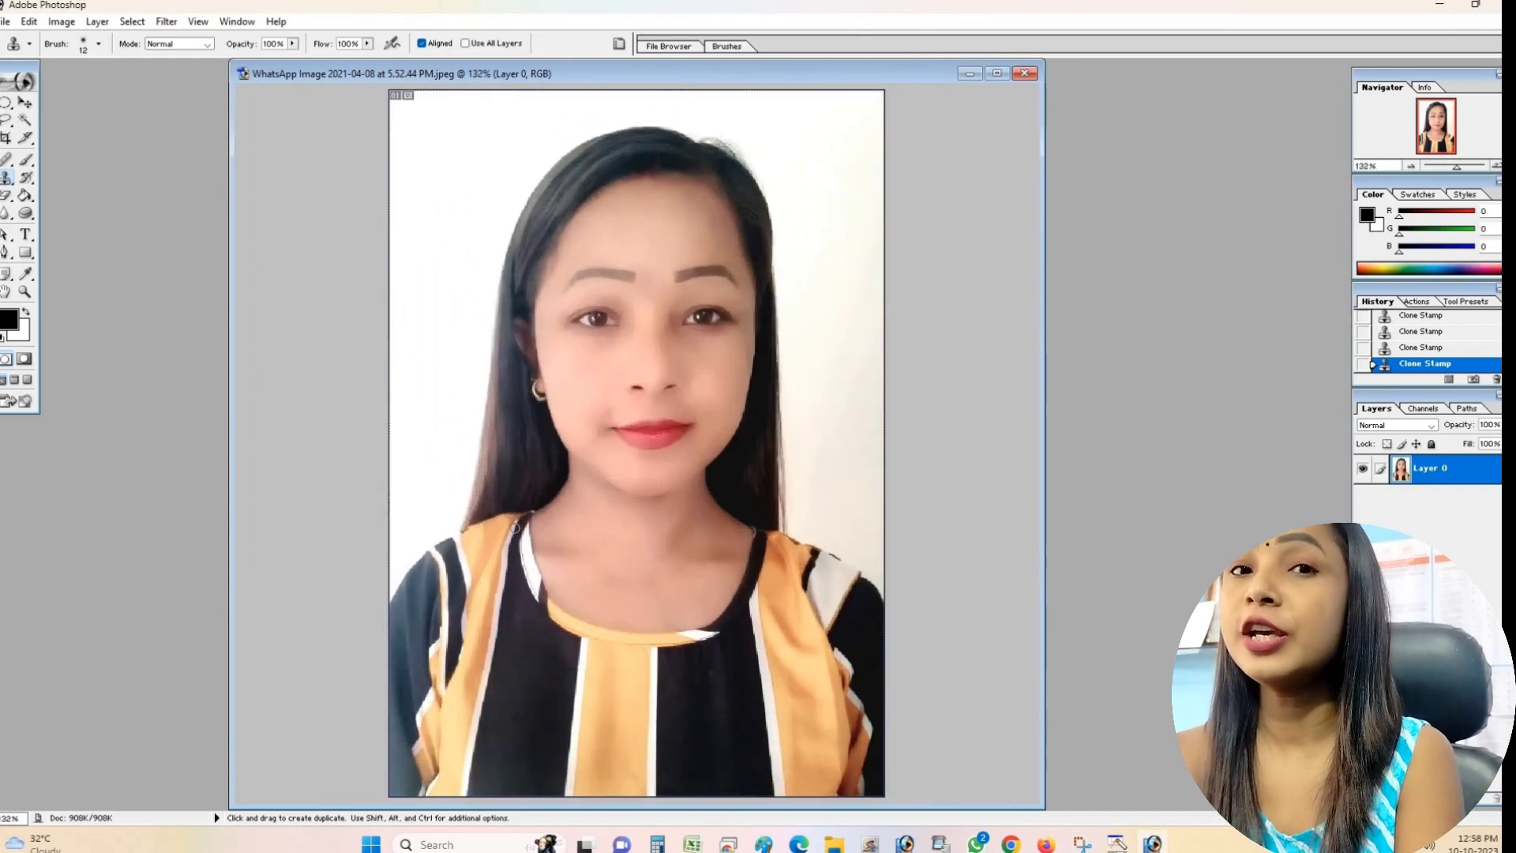
Open Screenshot 2023-10-10 124229.png from Libraries > Pictures > Screenshots via File > Open
double_click(156, 163)
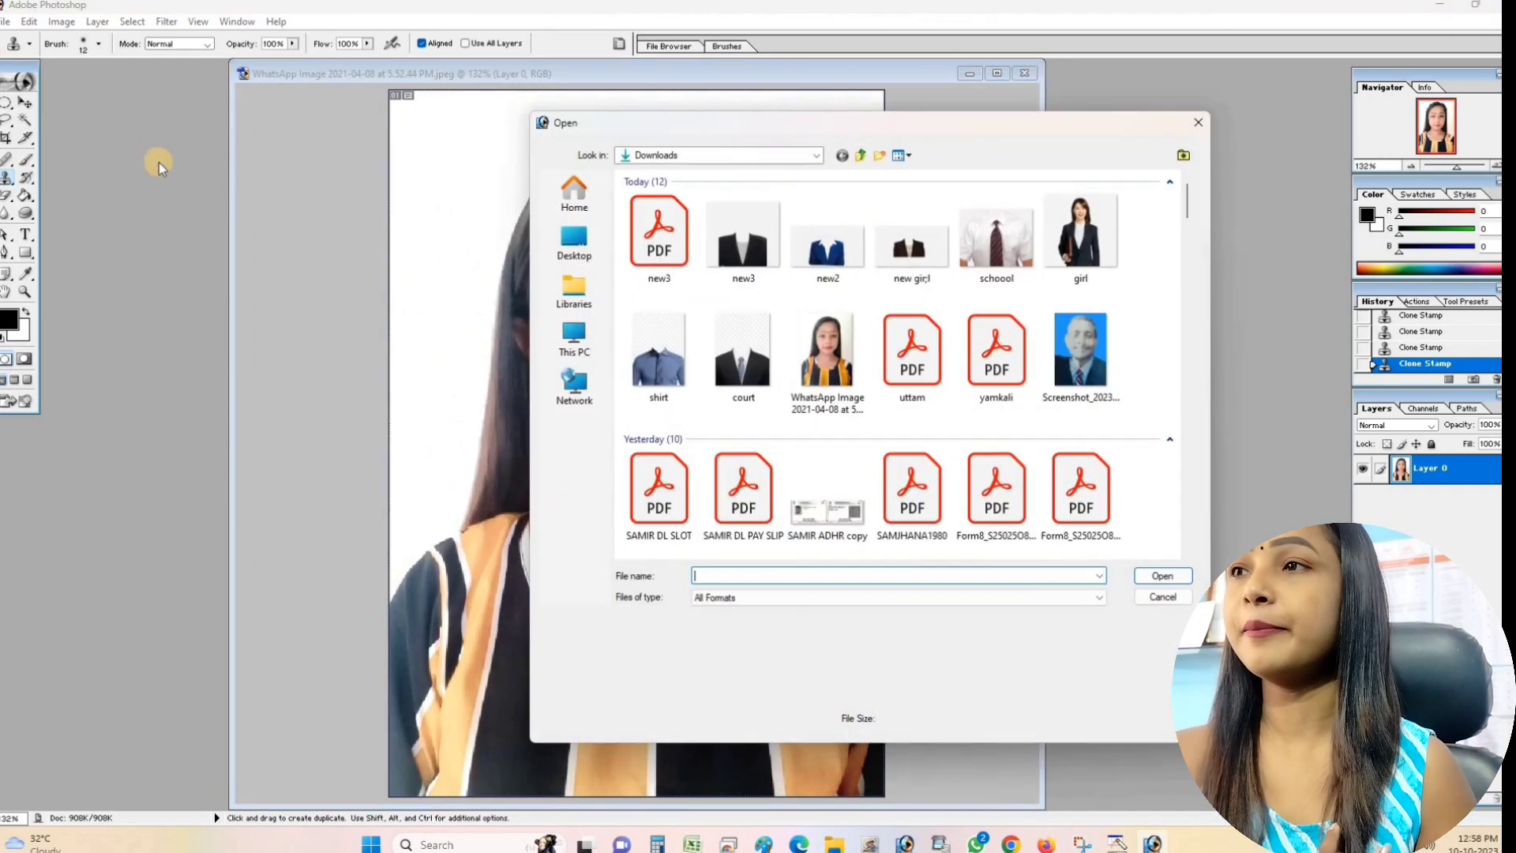
click(1199, 123)
click(4, 22)
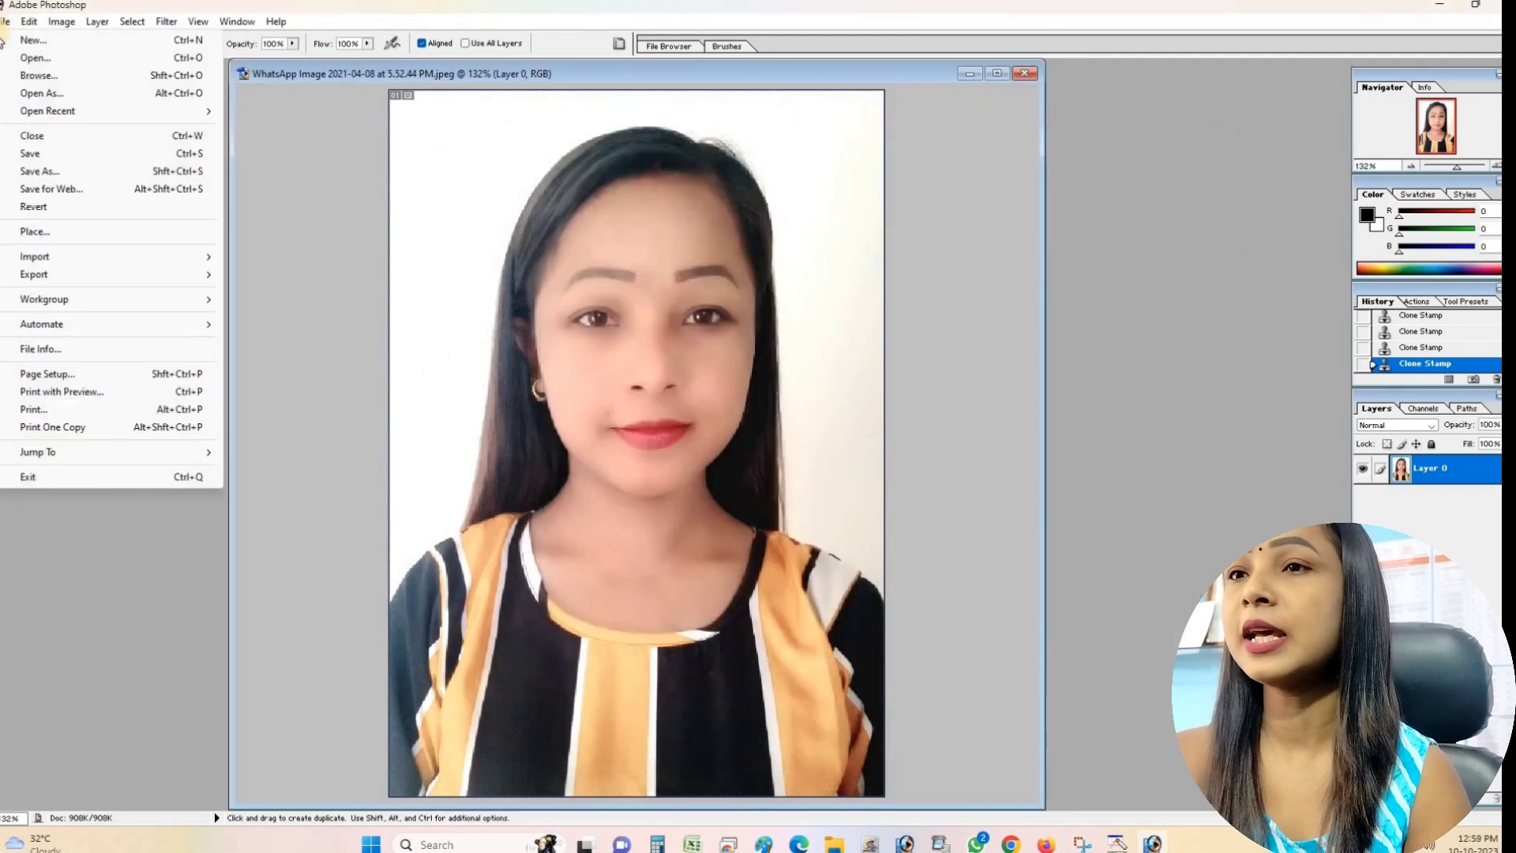
click(55, 60)
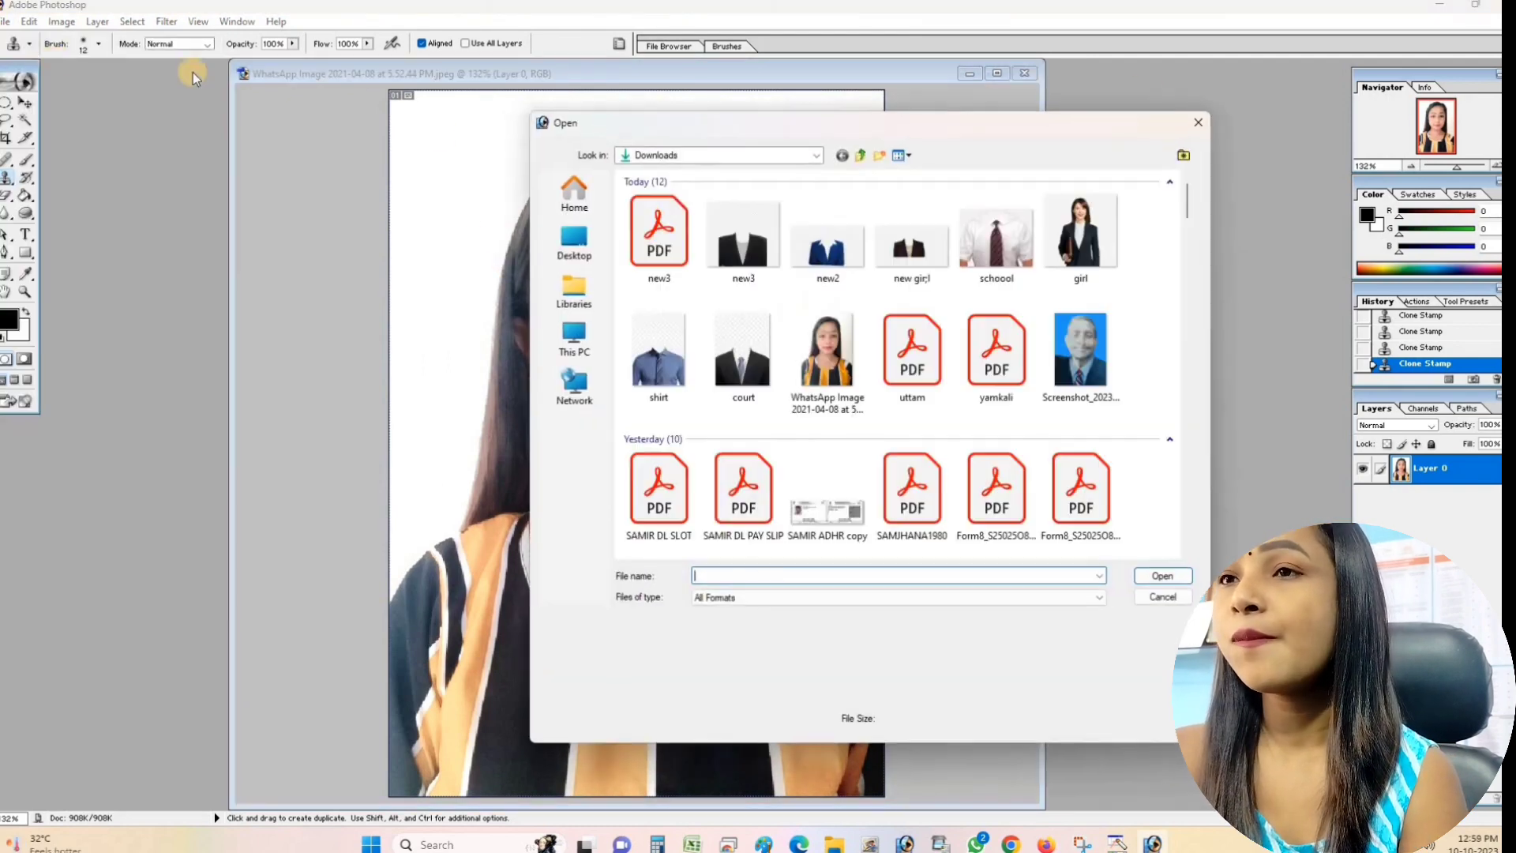
click(581, 305)
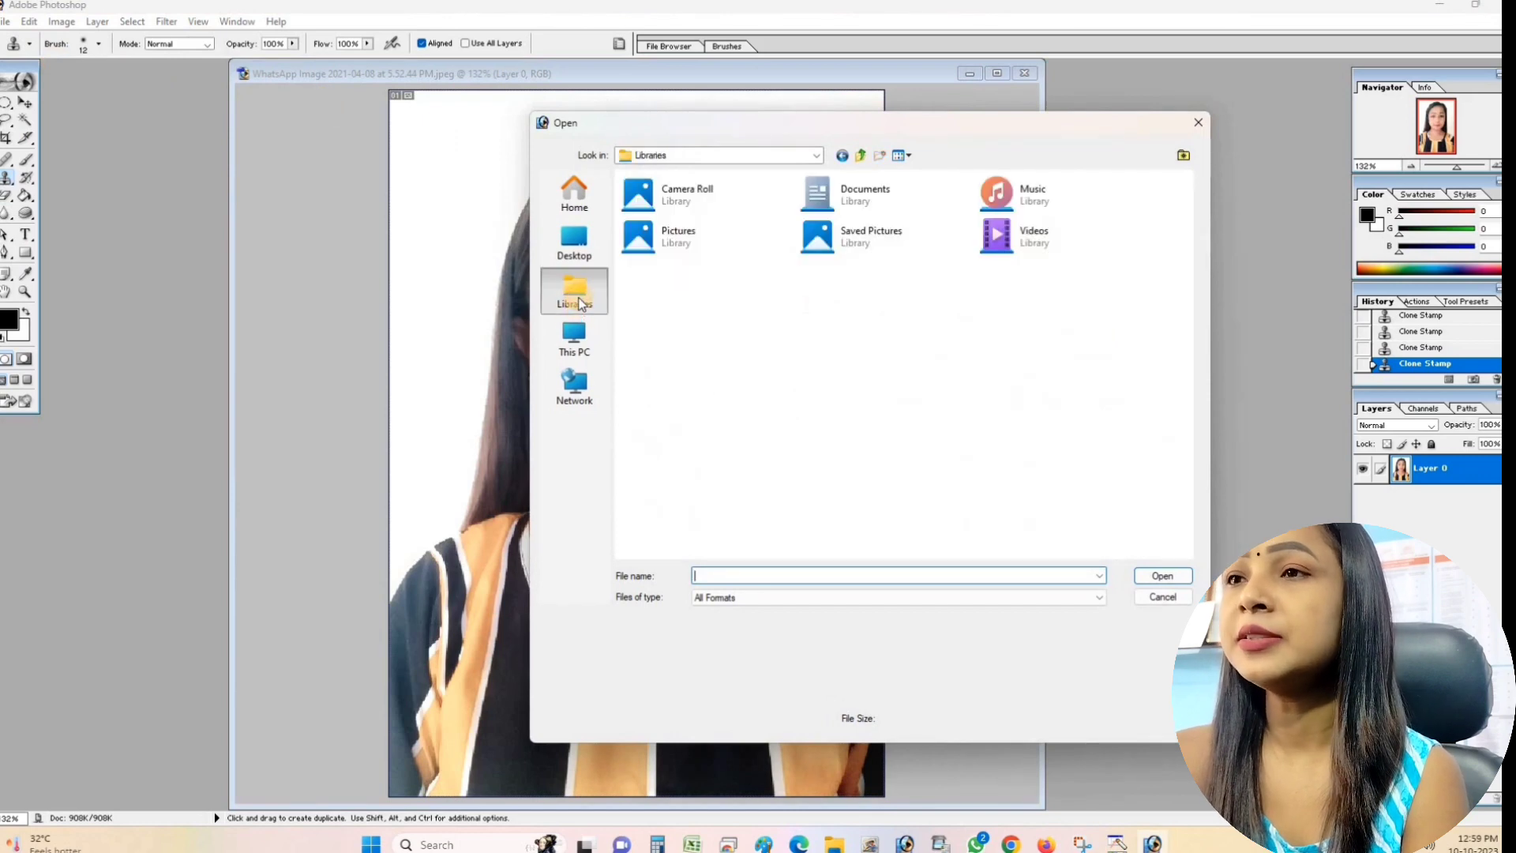
double_click(686, 243)
double_click(845, 242)
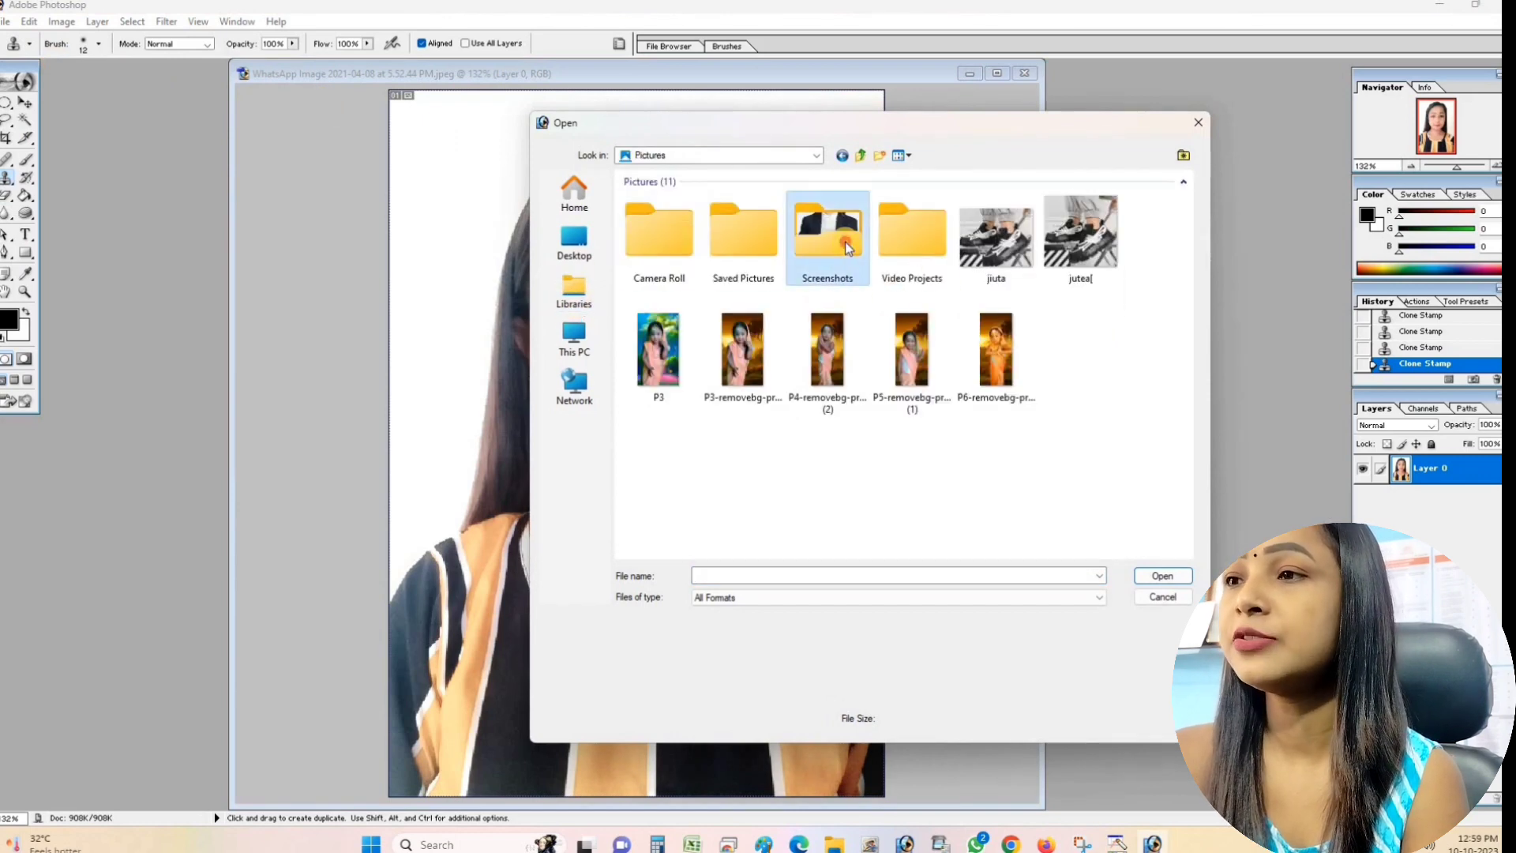
click(1077, 478)
double_click(1077, 478)
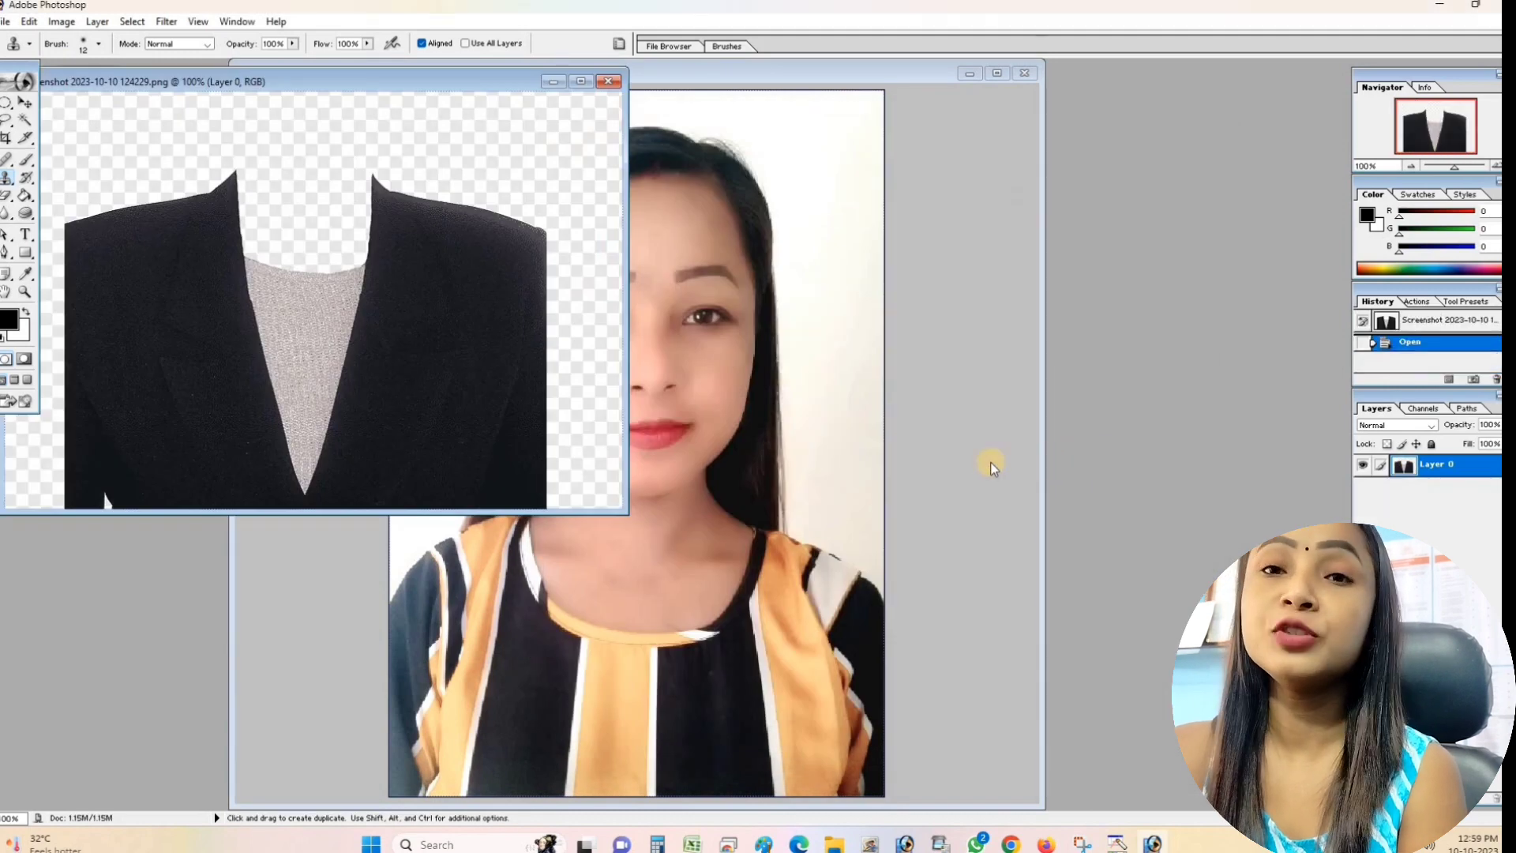
Use the Magic Eraser to make the white neck area of the suit transparent
drag(479, 83, 874, 205)
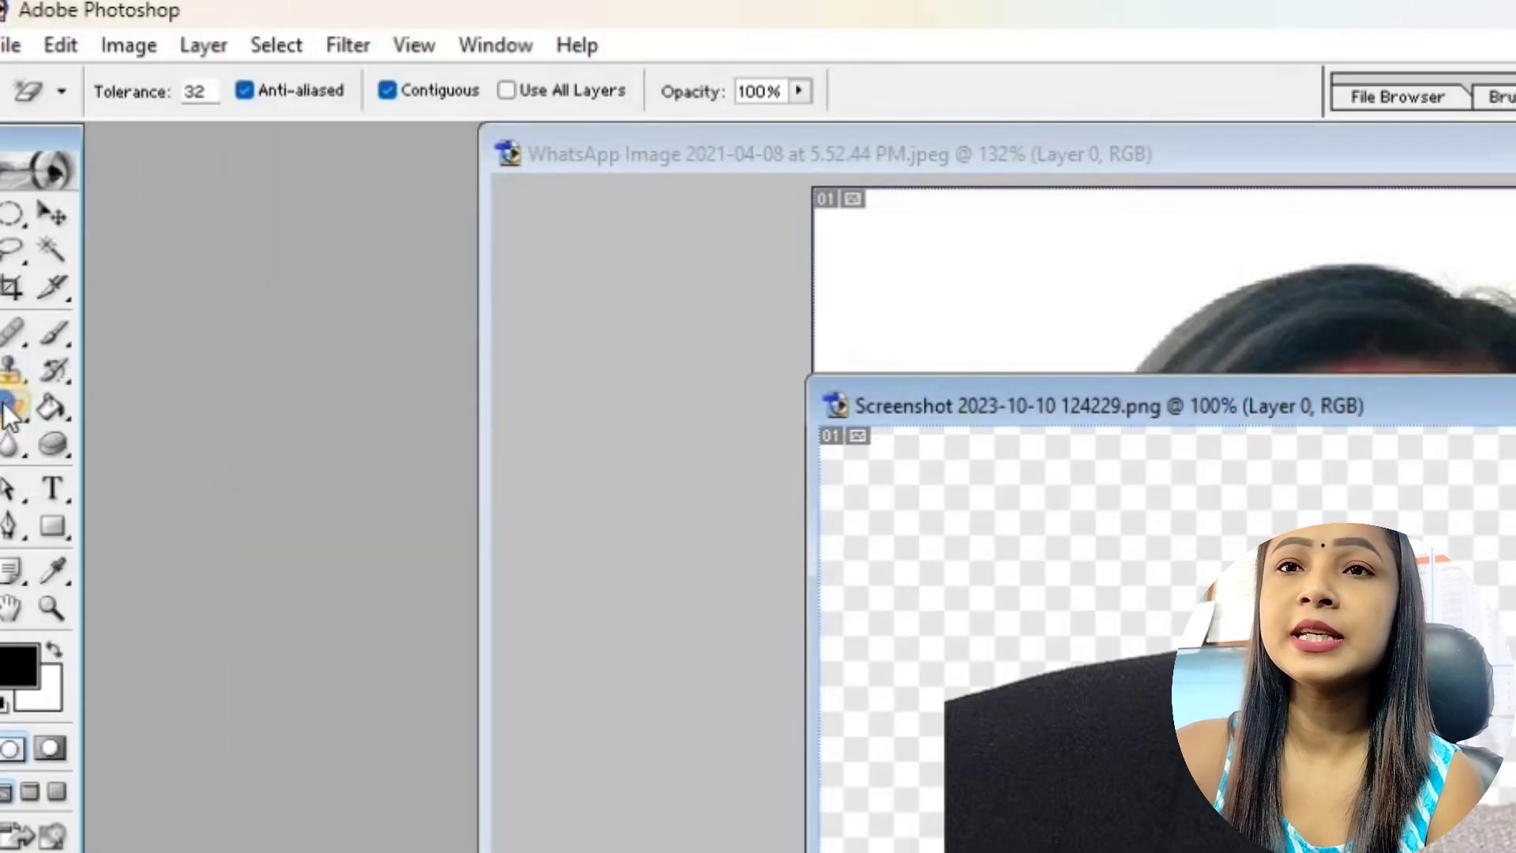
click(6, 195)
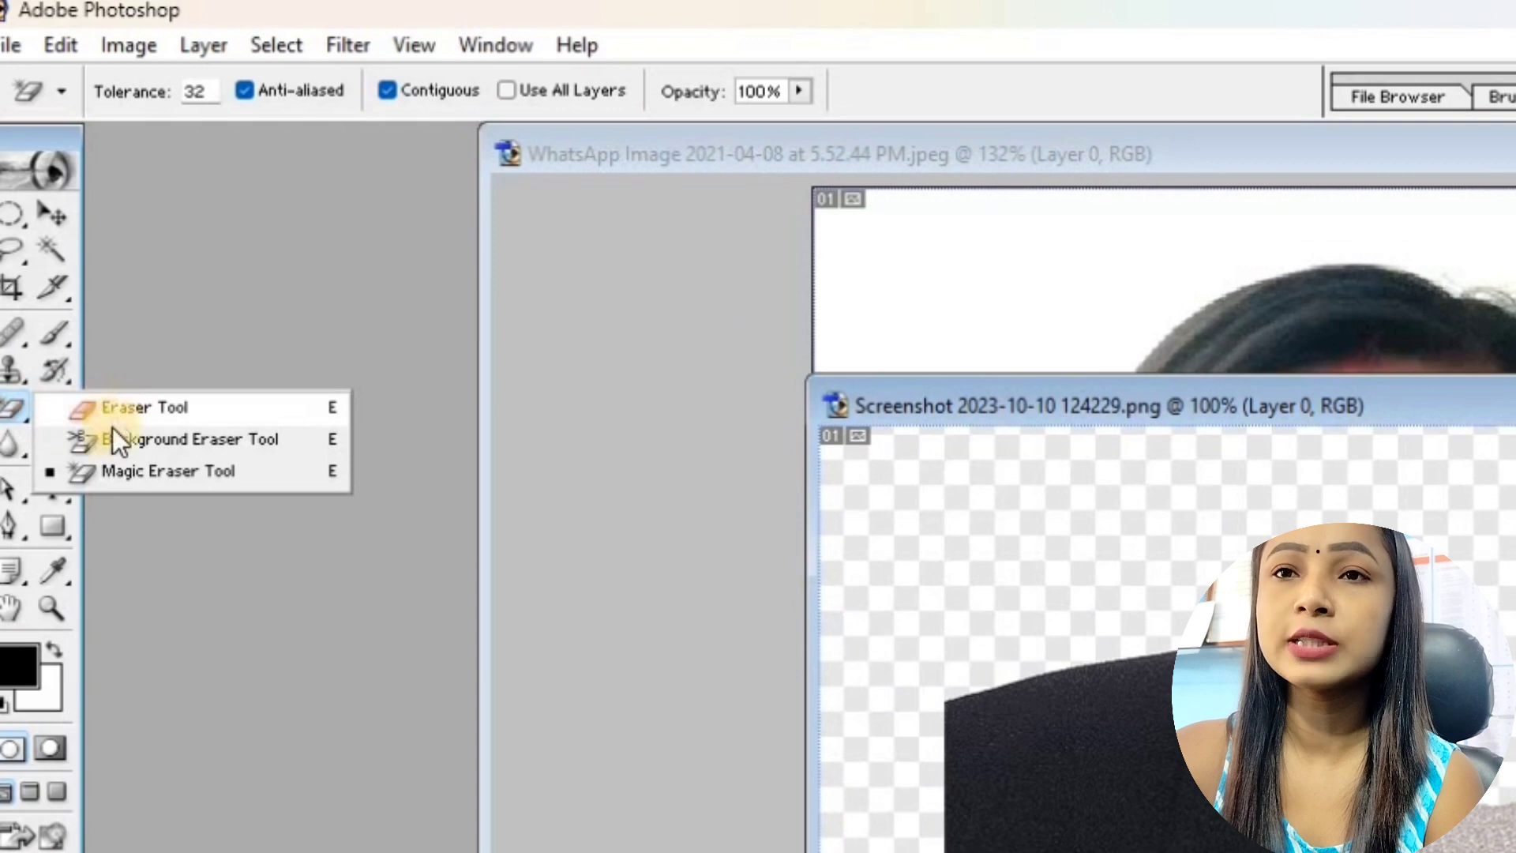
click(226, 471)
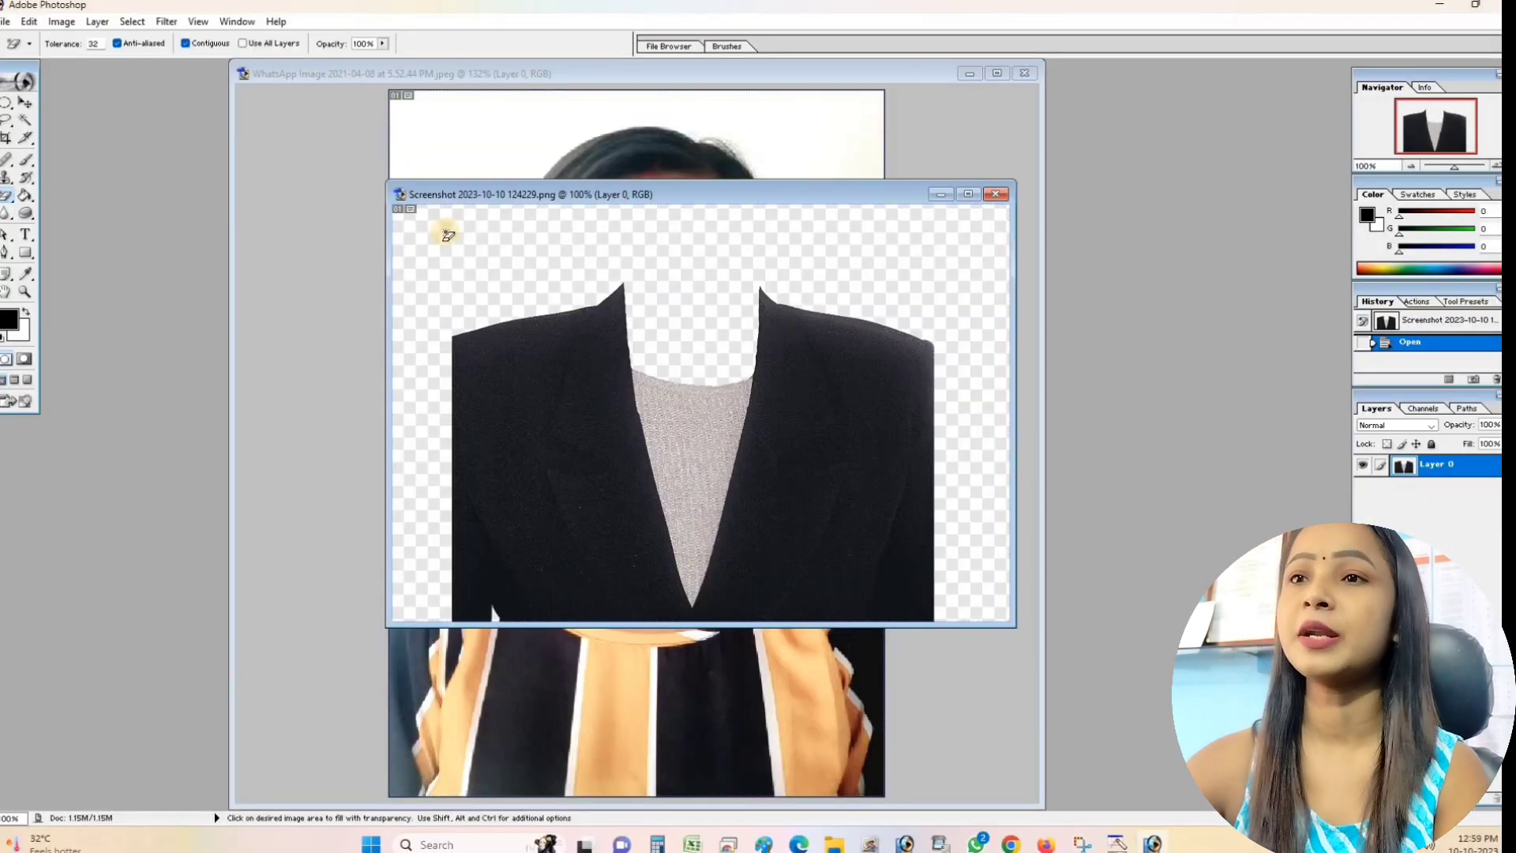
click(458, 268)
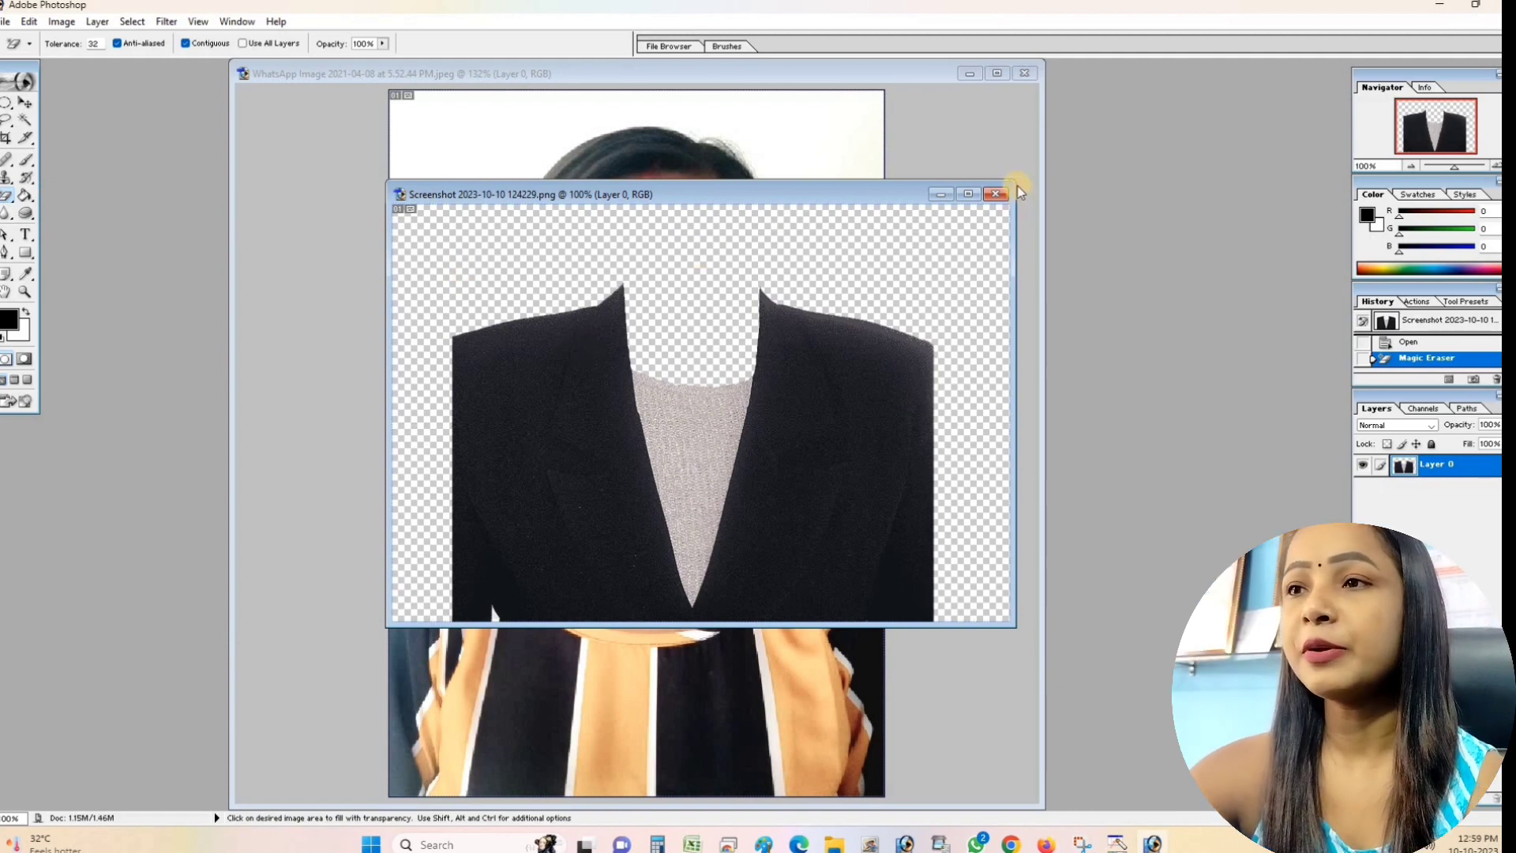
Shrink the suit window, place it beside the portrait, and lengthen it to show more suit
drag(1015, 182, 813, 330)
drag(694, 348, 1132, 194)
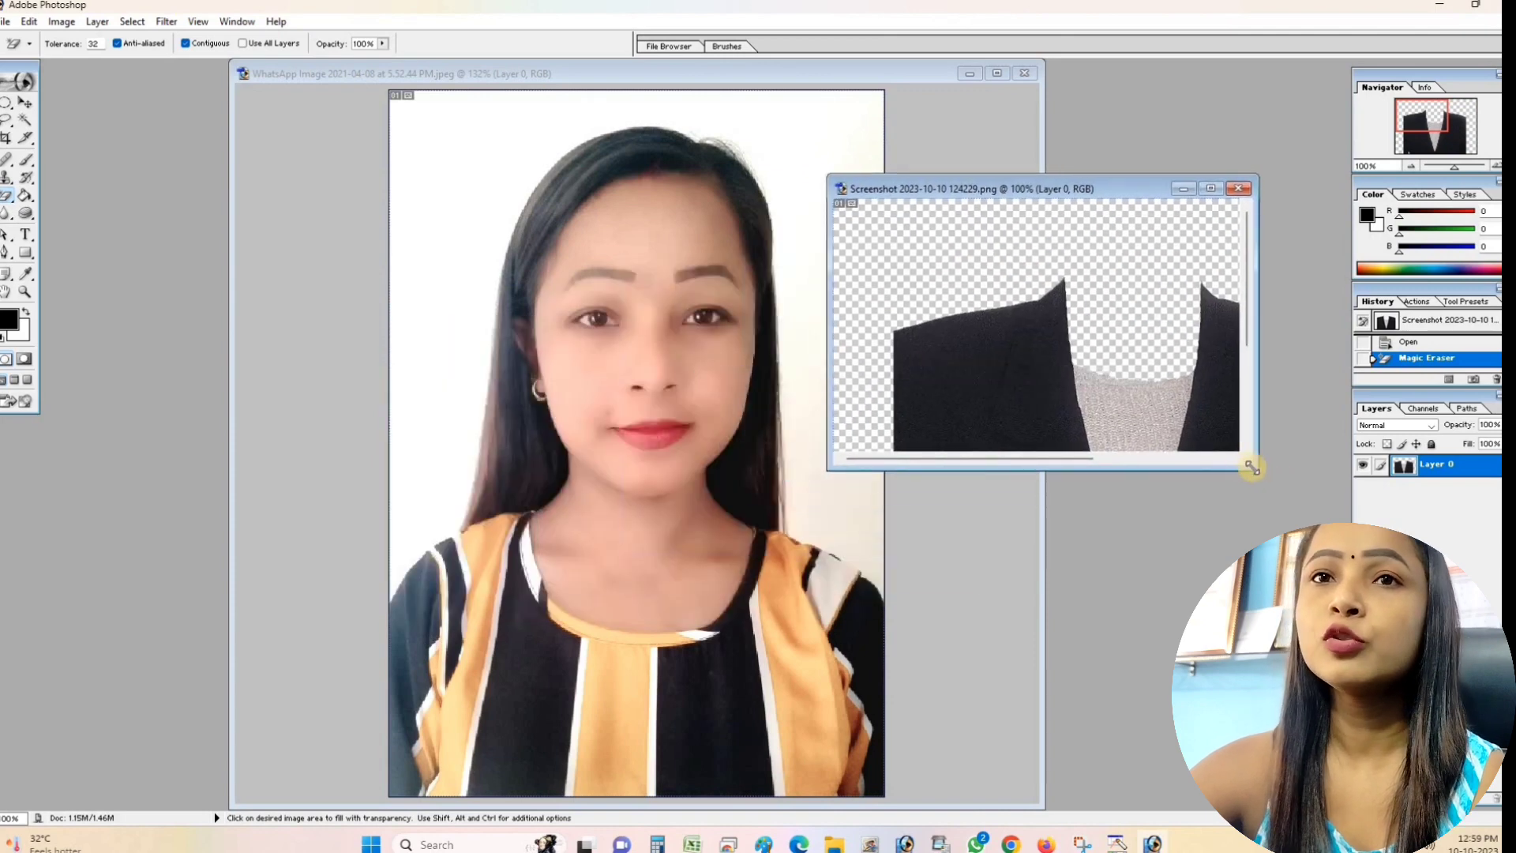
drag(1241, 465, 1251, 561)
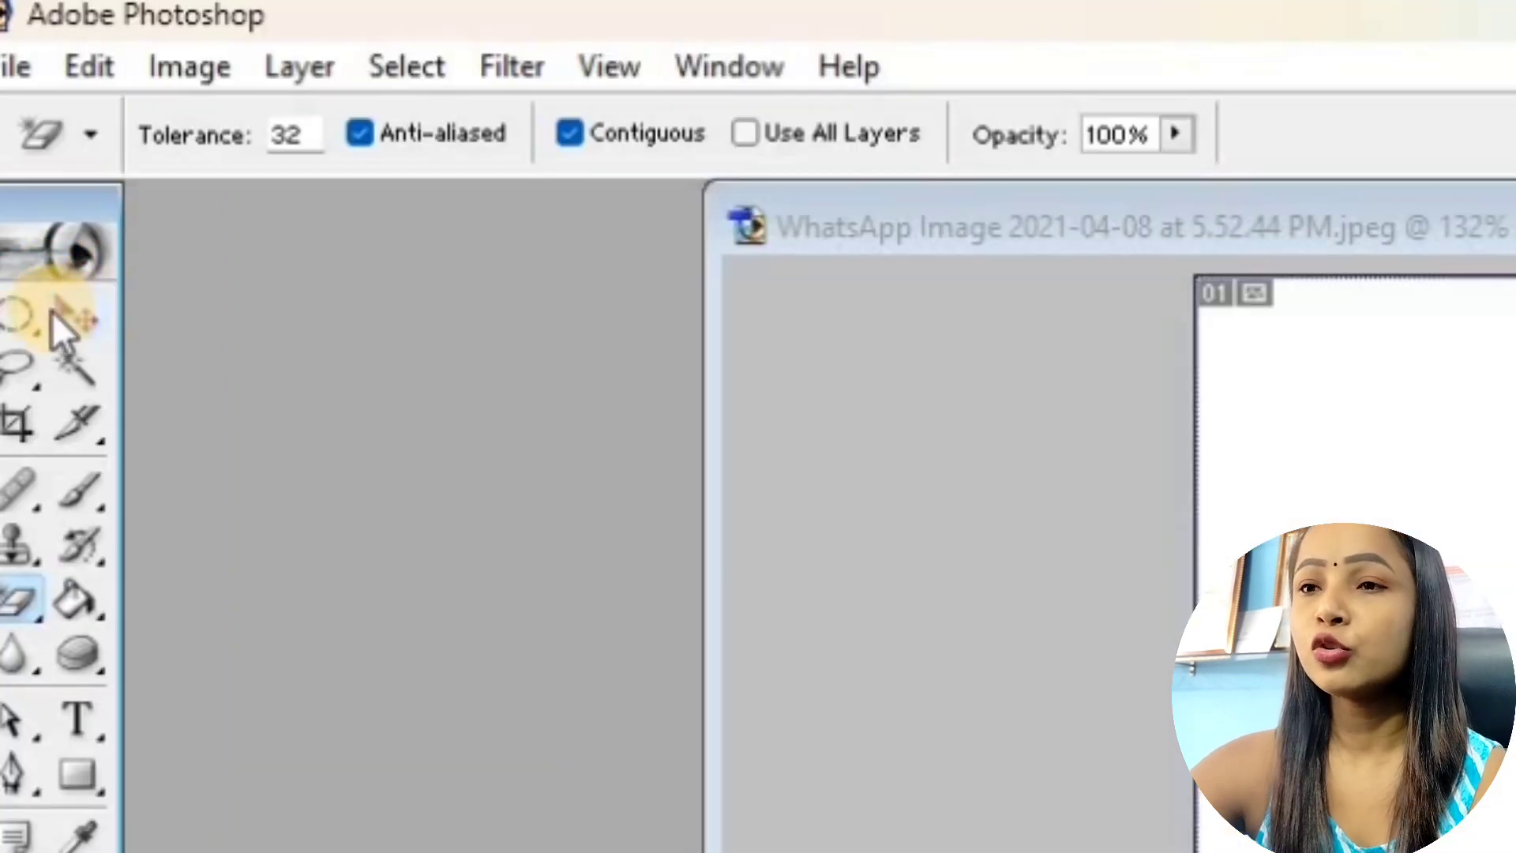
Drag the suit onto the portrait's body as a new layer with the Move tool
click(52, 311)
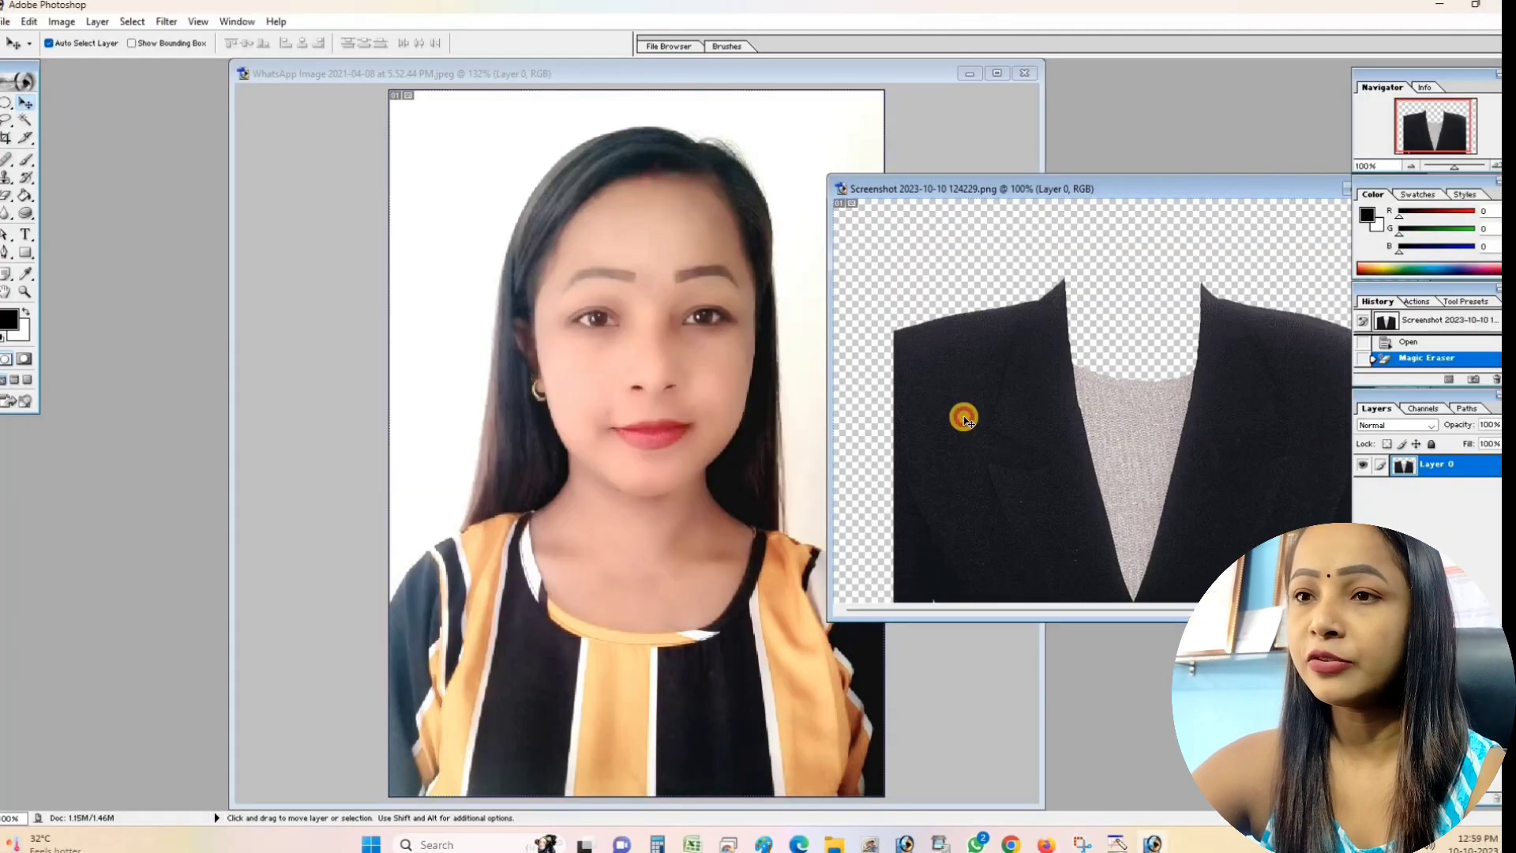
drag(964, 419, 568, 592)
drag(490, 525, 478, 533)
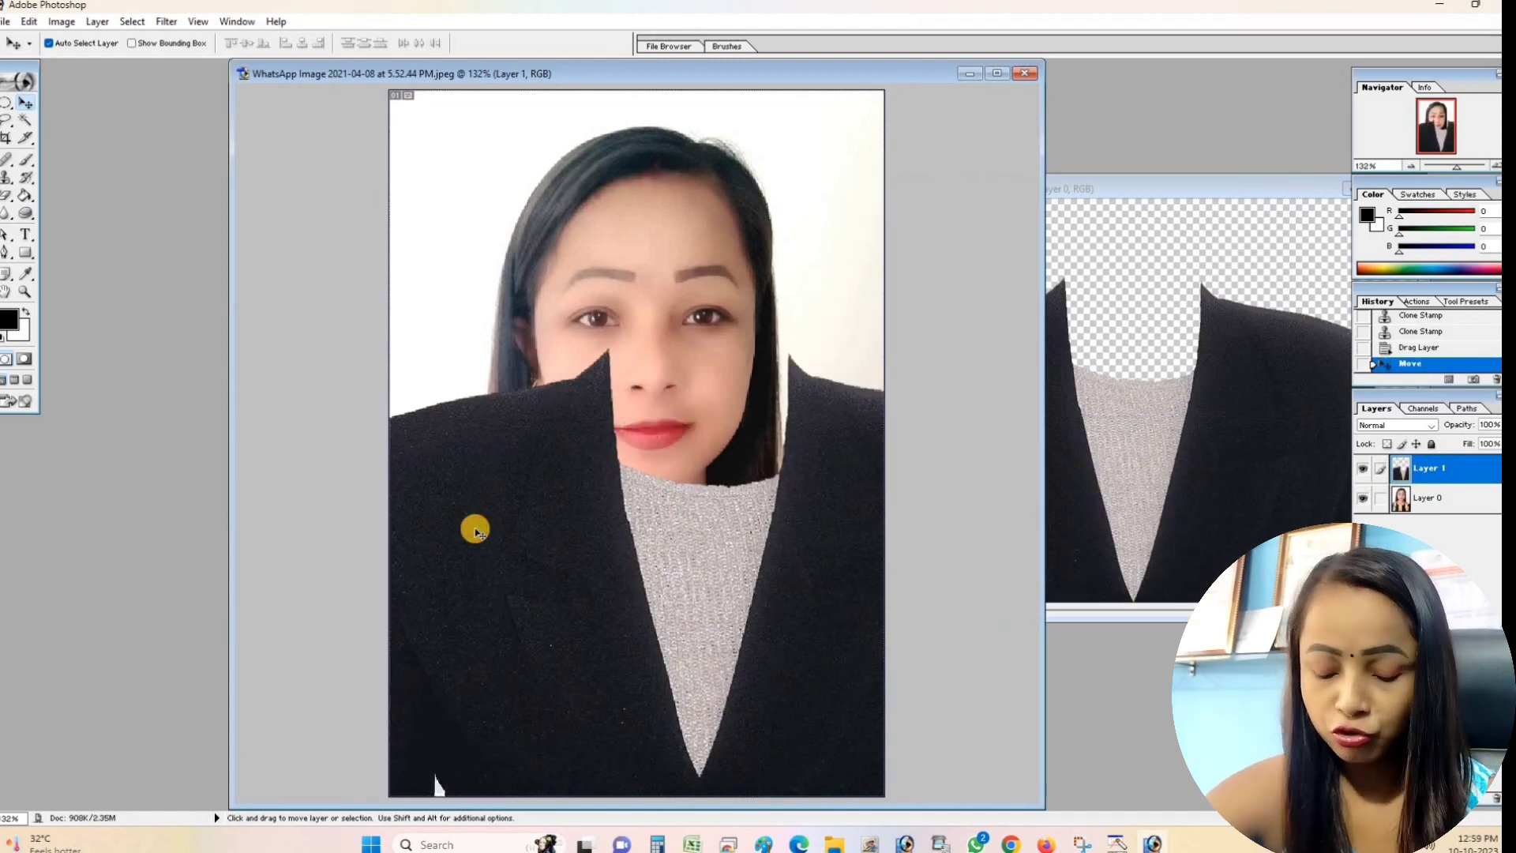
Free-transform the suit to fit the shoulders up to the neckline, then view at 100%
key(ctrl+t)
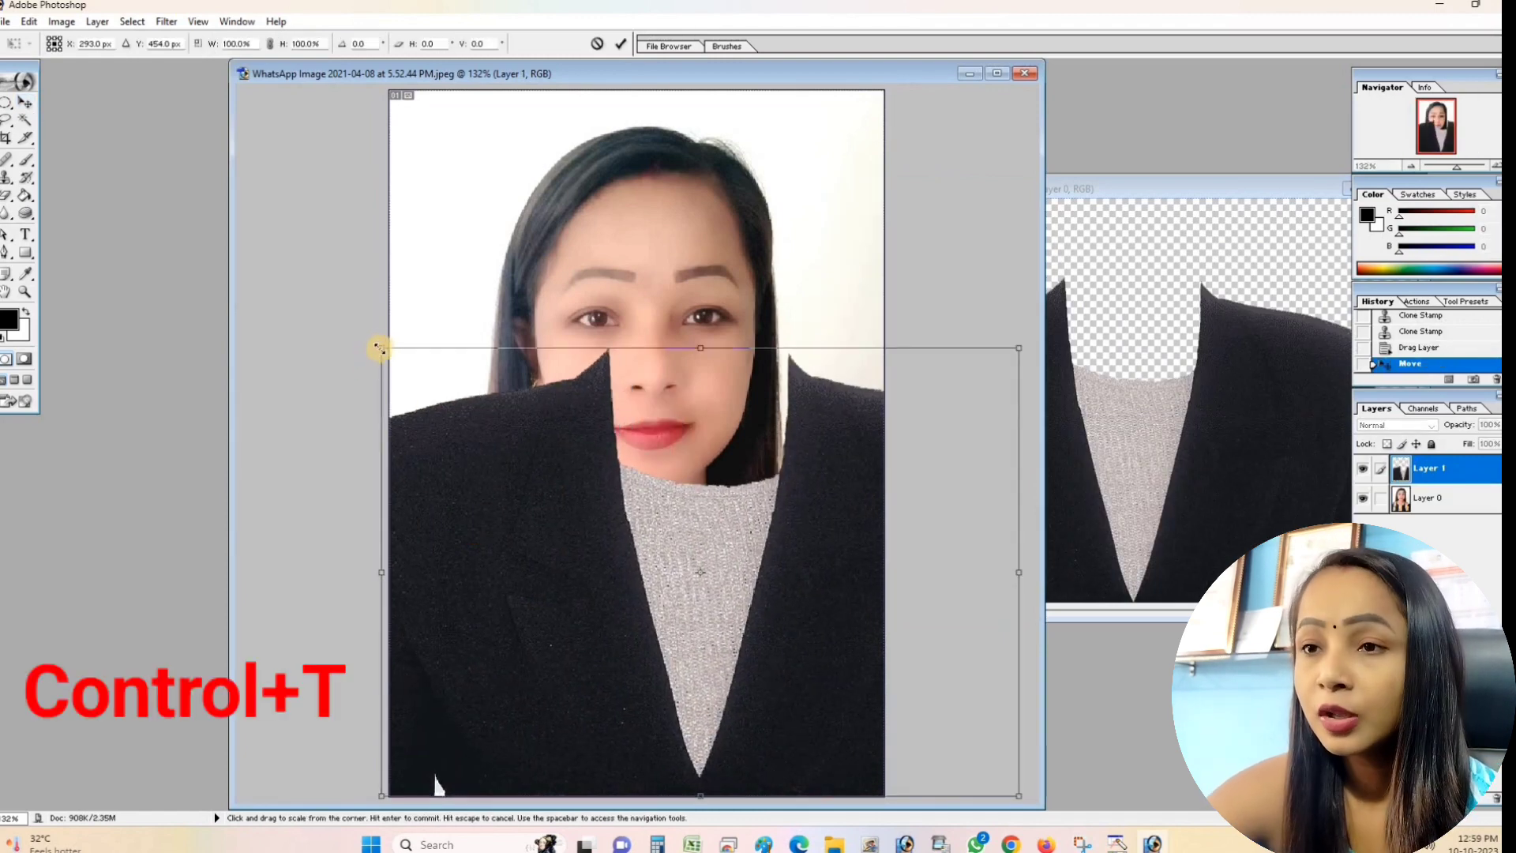
drag(380, 358, 469, 516)
drag(606, 640, 498, 613)
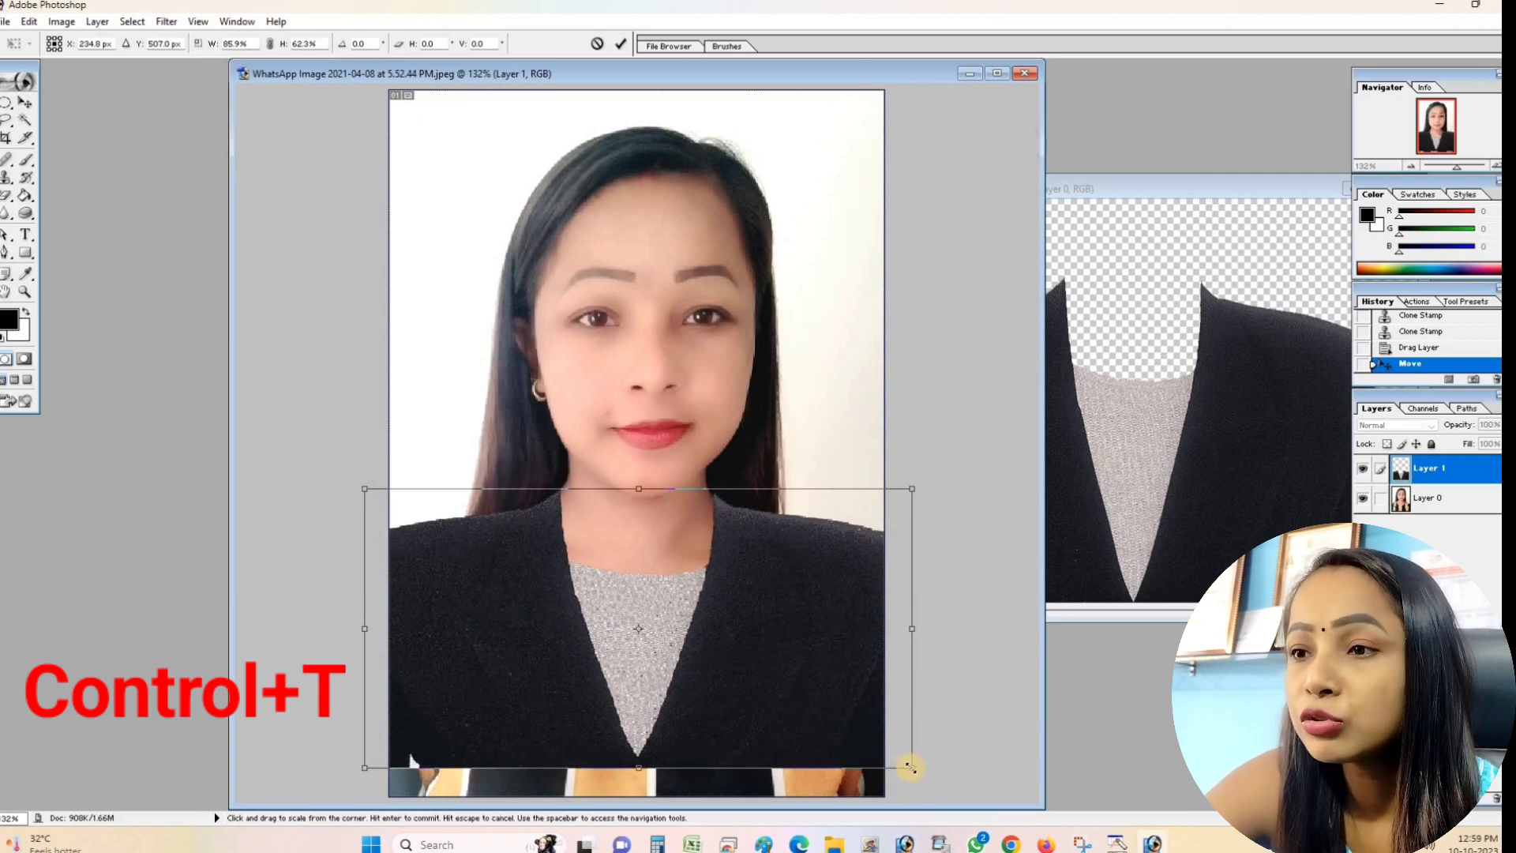
drag(908, 767, 886, 817)
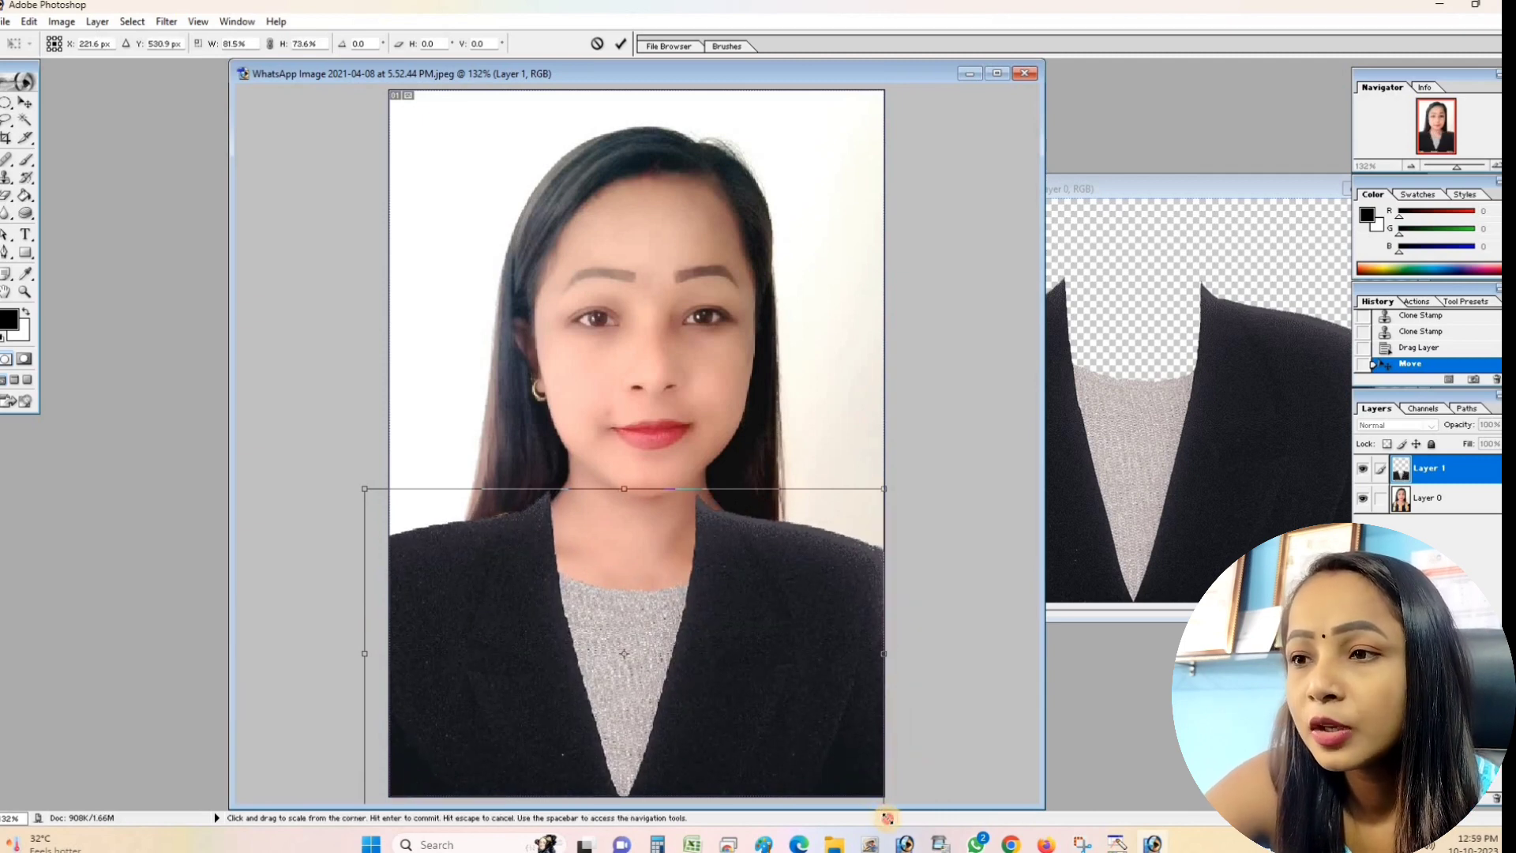
drag(816, 711, 826, 714)
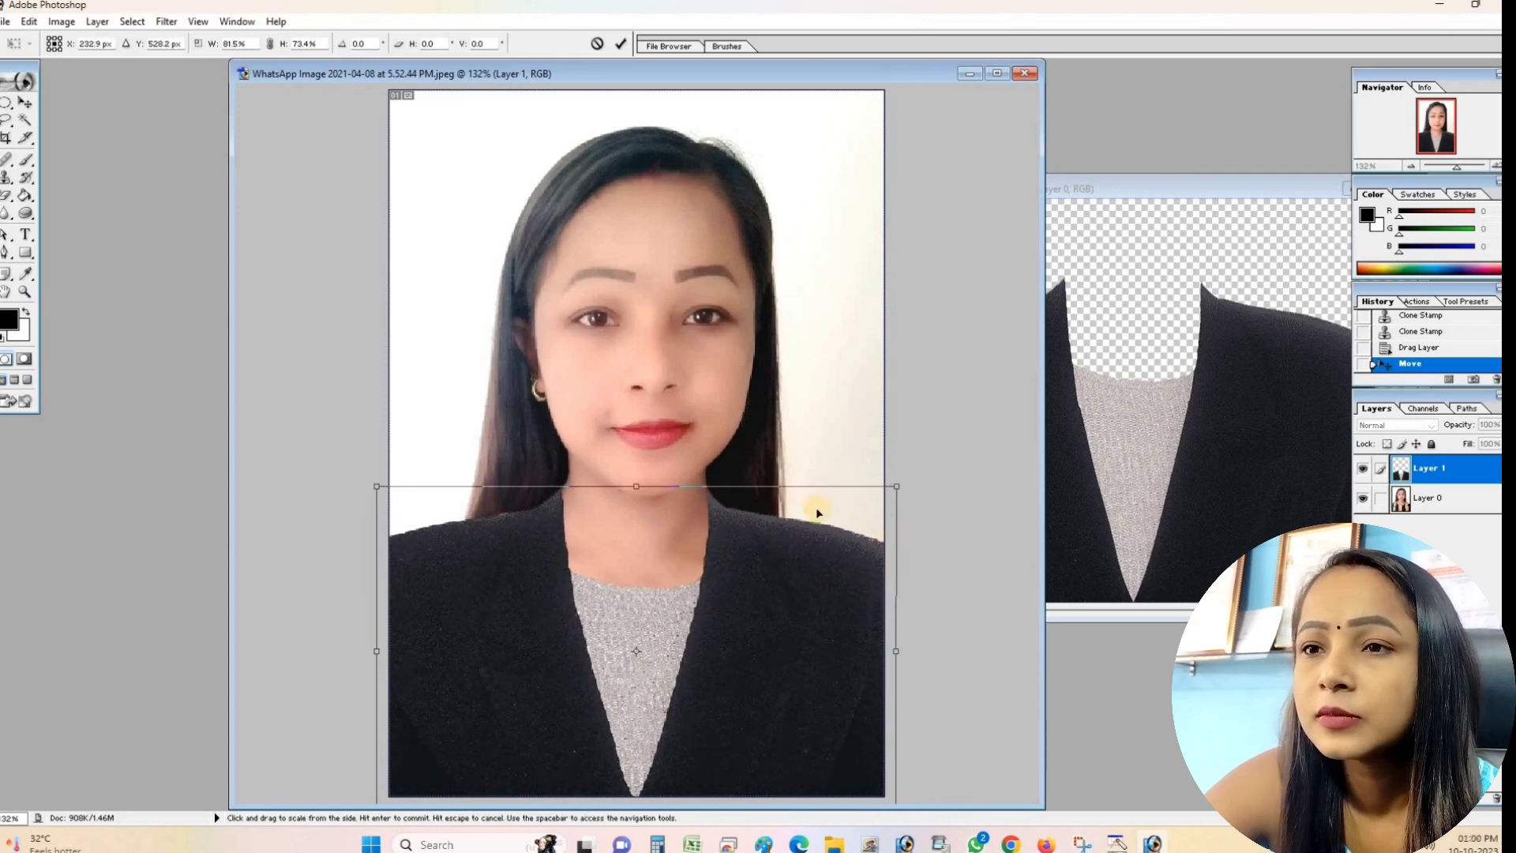
drag(376, 485, 377, 485)
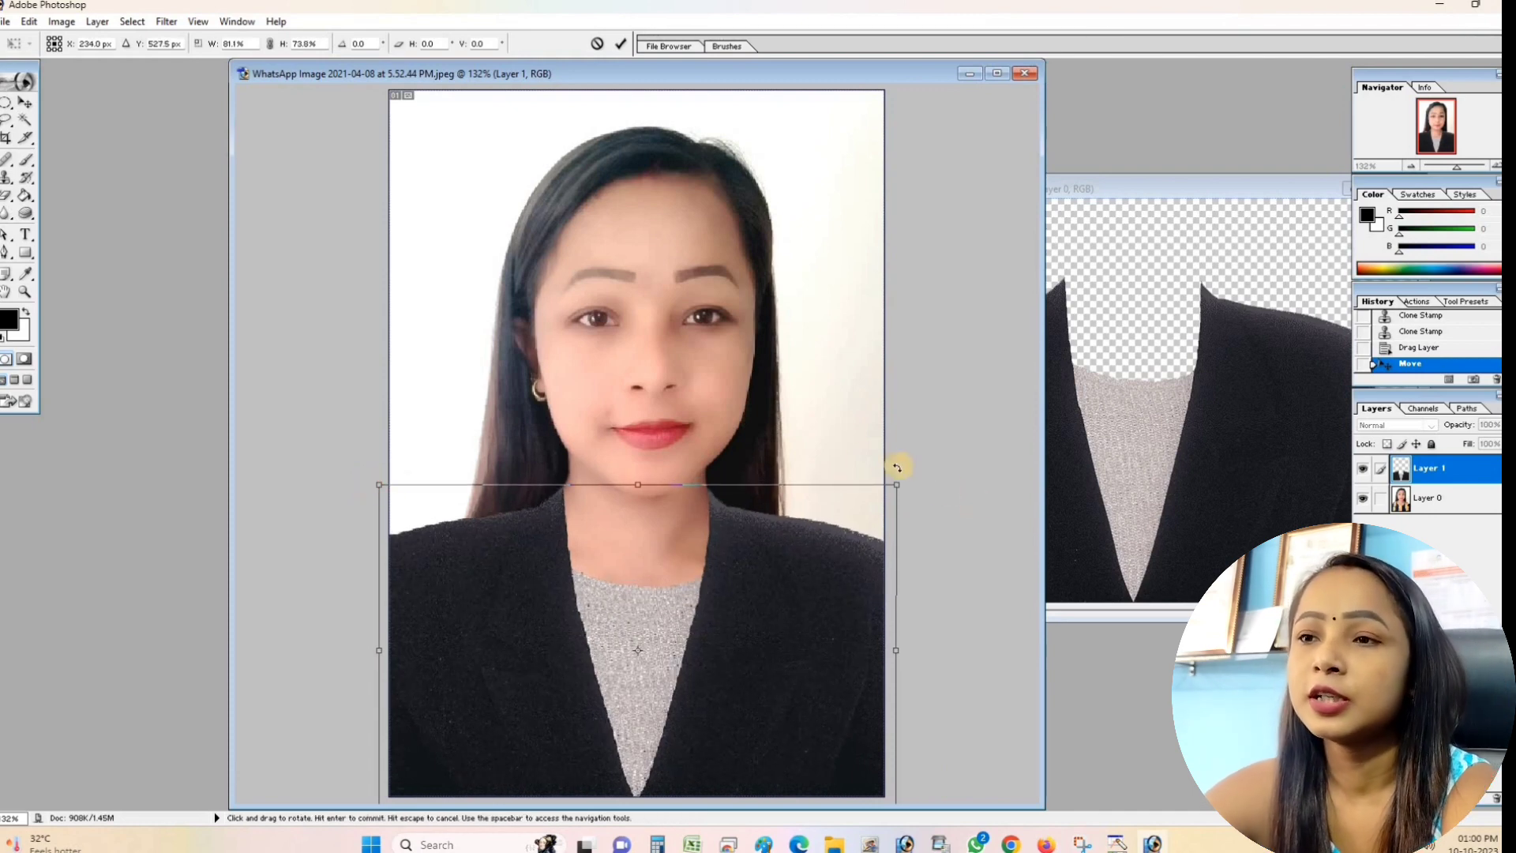
key(Return)
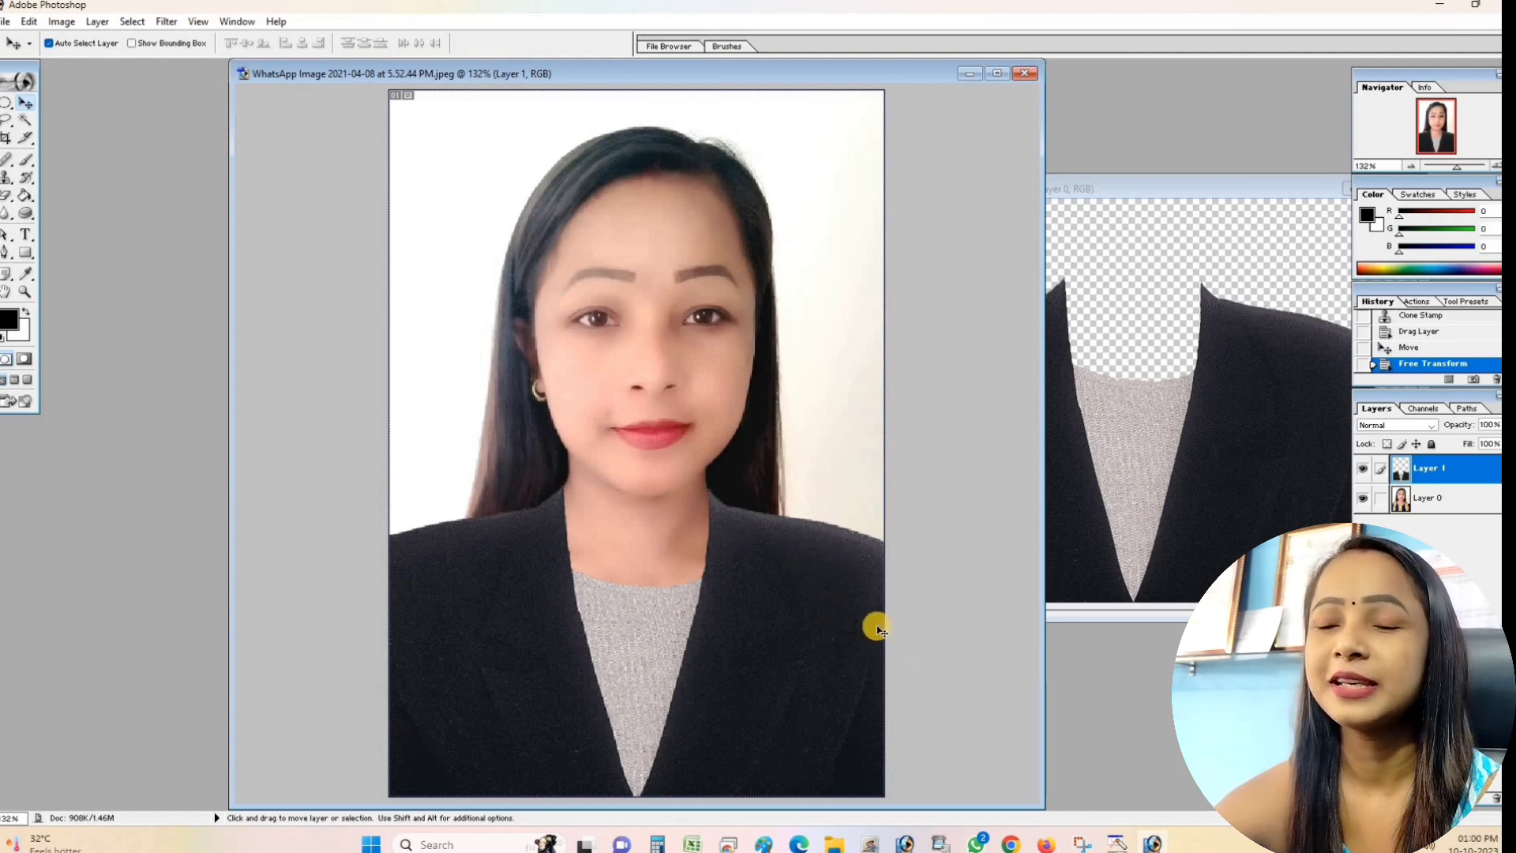
key(ctrl+alt+0)
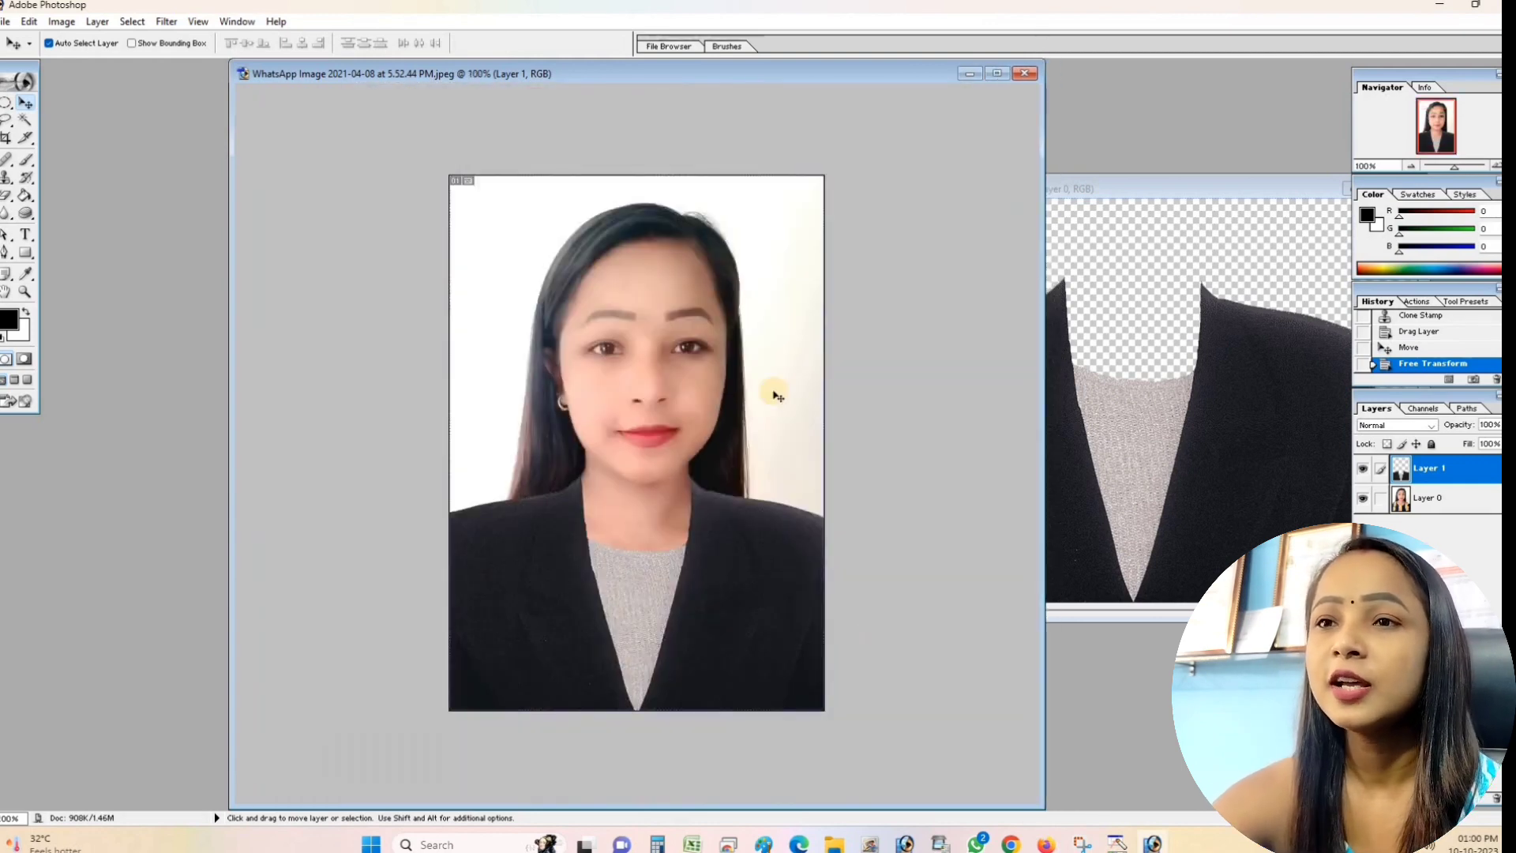
Close the suit screenshot document and discard its unsaved changes
drag(1042, 61, 788, 101)
click(1214, 194)
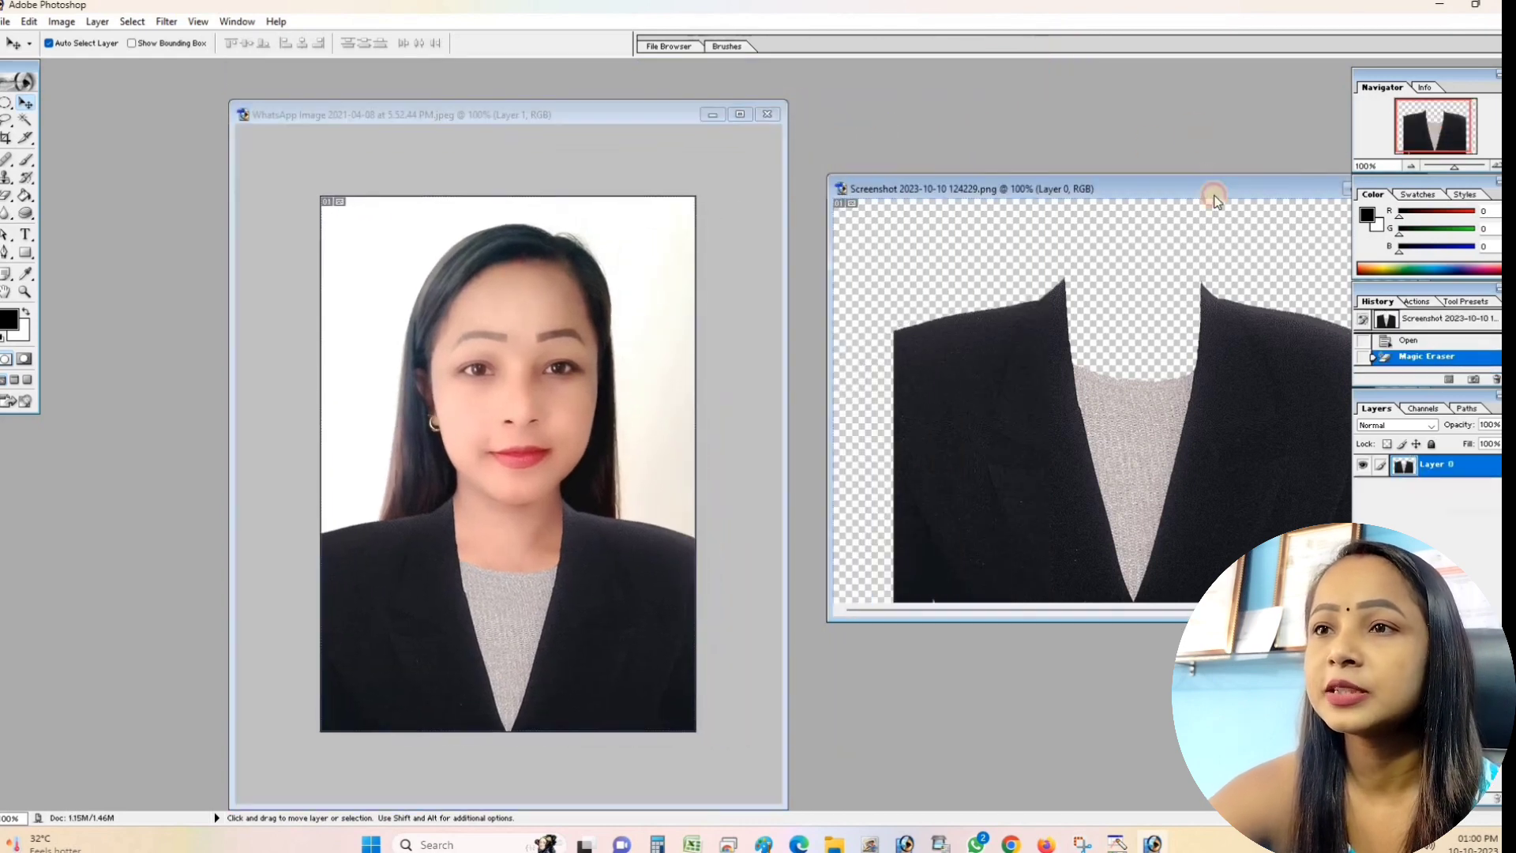
drag(1292, 183, 1173, 183)
click(1290, 189)
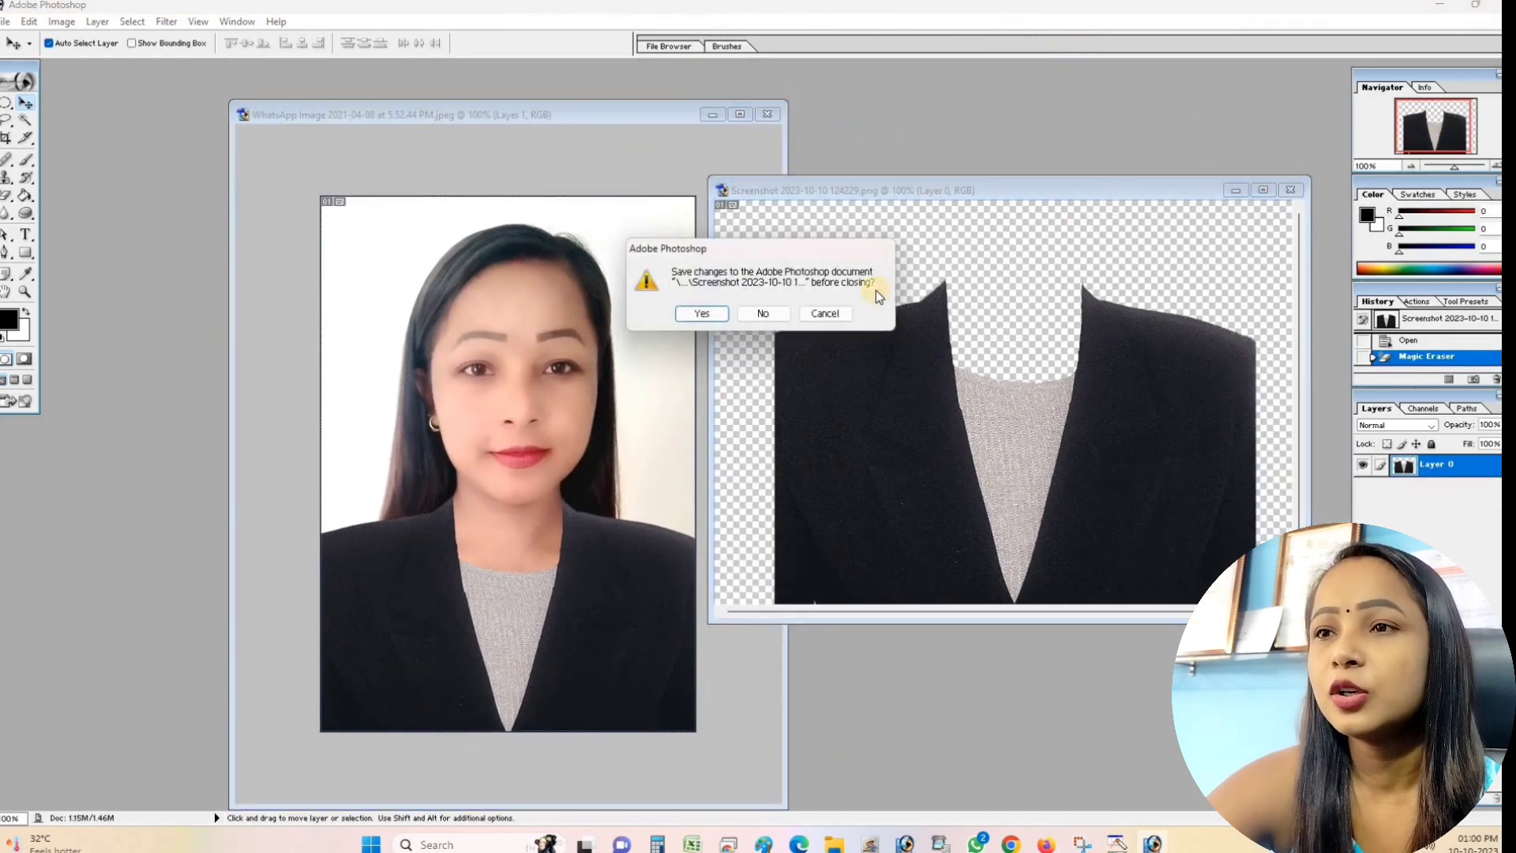
click(764, 314)
Reposition the portrait window and zoom the portrait to 133%
drag(661, 112, 825, 75)
scroll(696, 300, down, 1)
scroll(709, 301, up, 2)
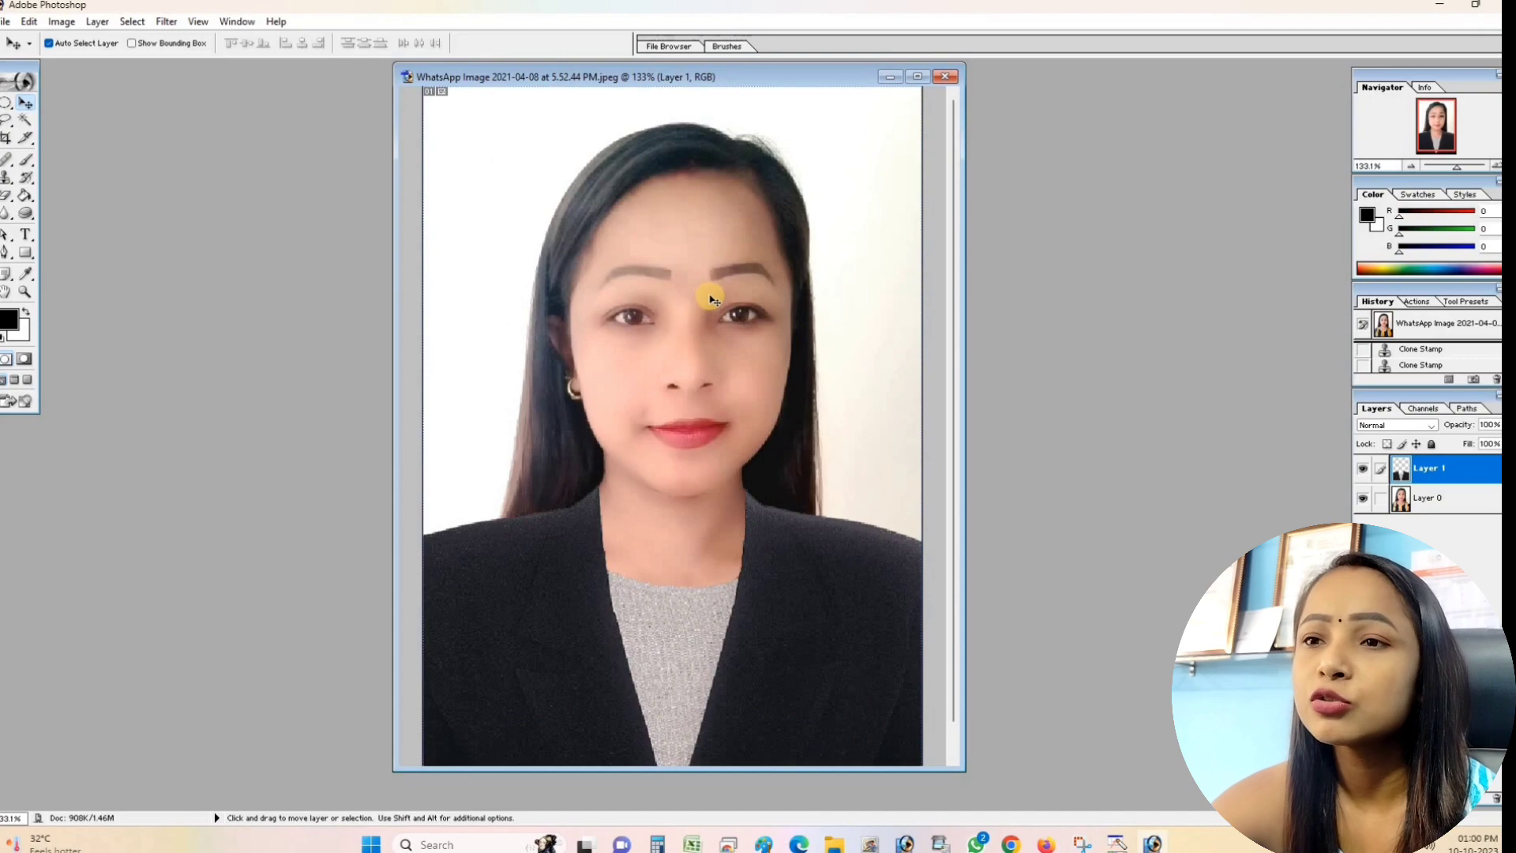
scroll(710, 298, down, 2)
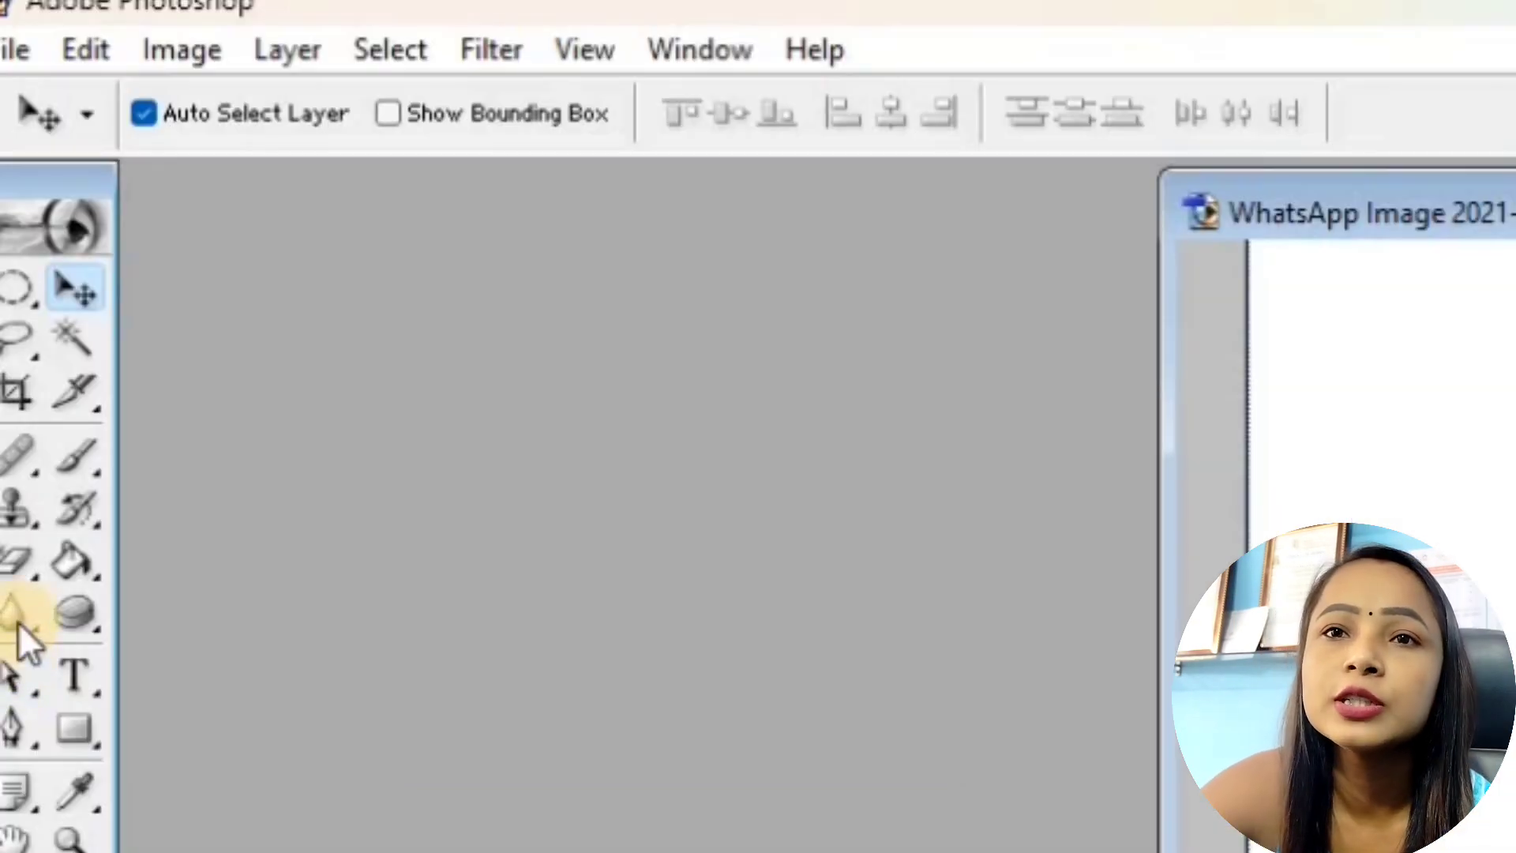
With a smaller Blur brush, soften the suit's V-neck and left shoulder edges
click(6, 215)
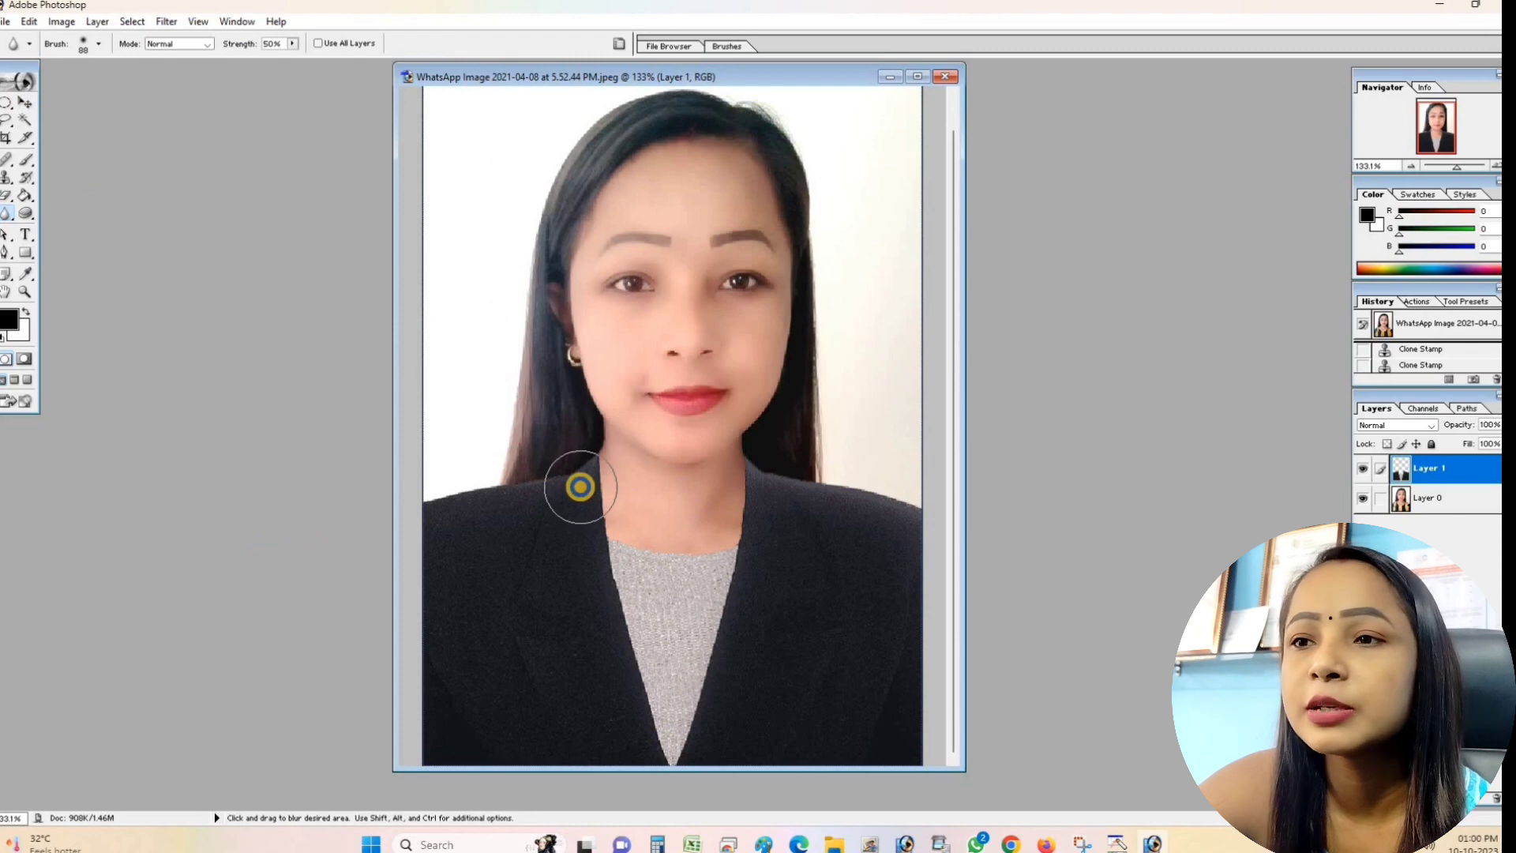
right_click(581, 487)
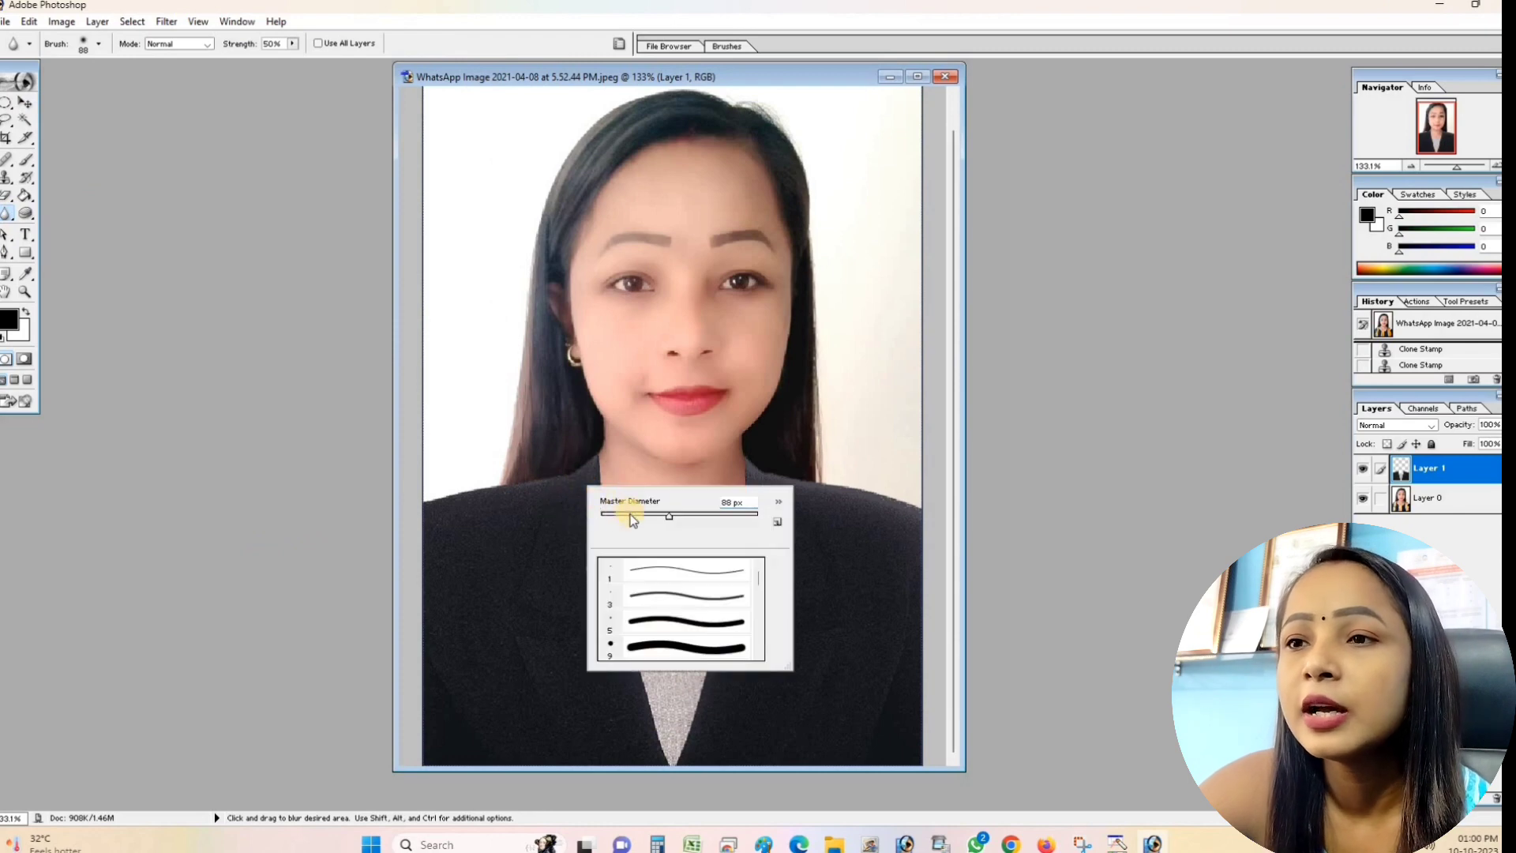
mouse_move(593, 472)
mouse_down()
mouse_move(655, 757)
mouse_move(697, 707)
mouse_move(747, 468)
mouse_move(920, 519)
mouse_up()
mouse_move(678, 492)
mouse_down()
mouse_move(549, 463)
mouse_move(425, 506)
mouse_move(592, 446)
mouse_move(601, 435)
mouse_move(559, 372)
mouse_up()
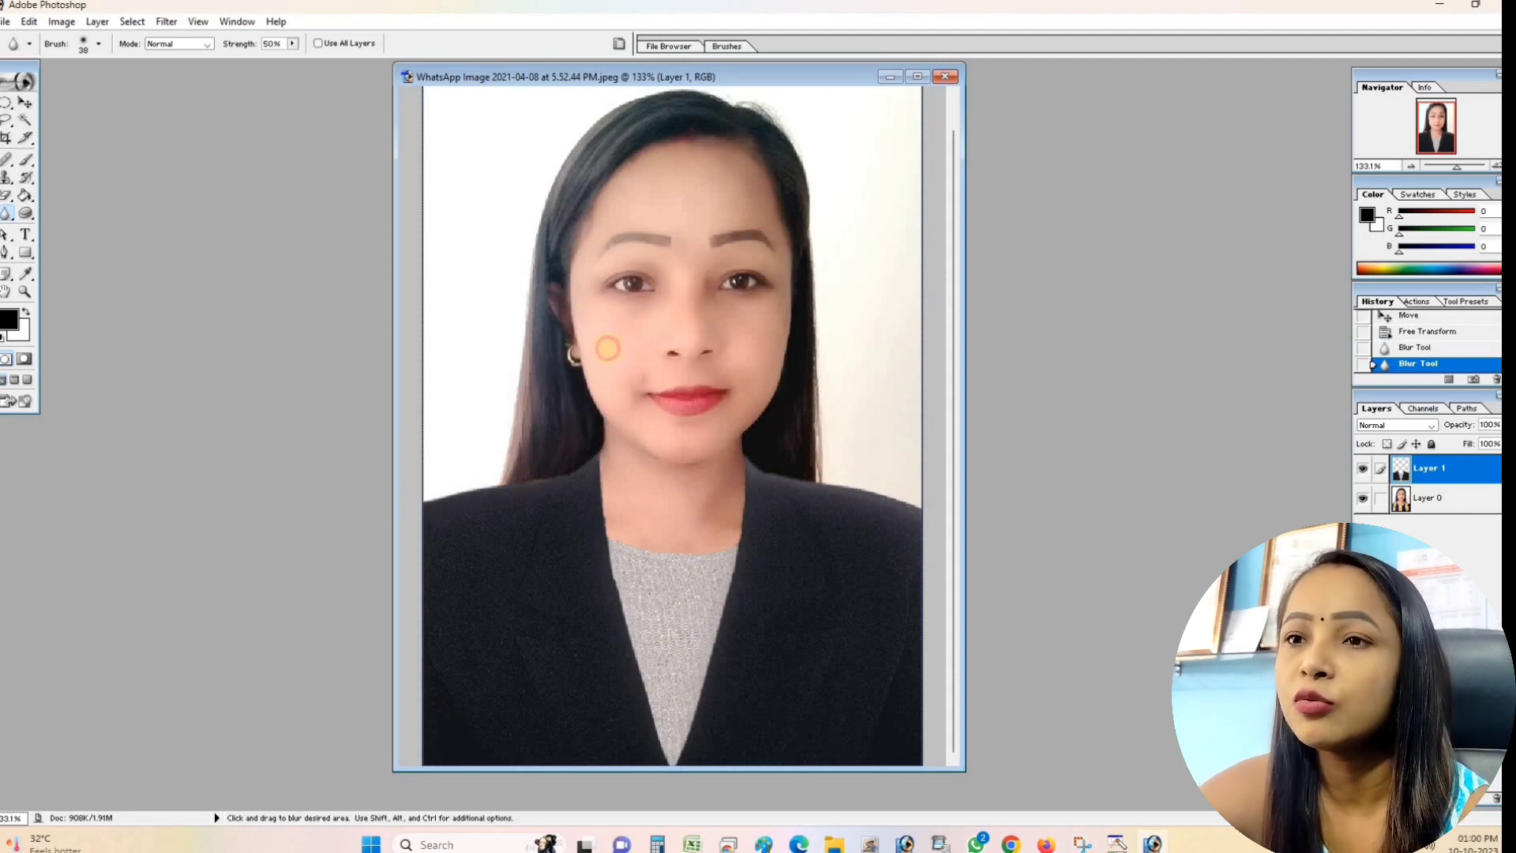
Blur the cheeks, forehead, under-eye skin, chin and neck where it meets the suit
mouse_move(646, 326)
mouse_down()
mouse_move(693, 311)
mouse_move(754, 324)
mouse_up()
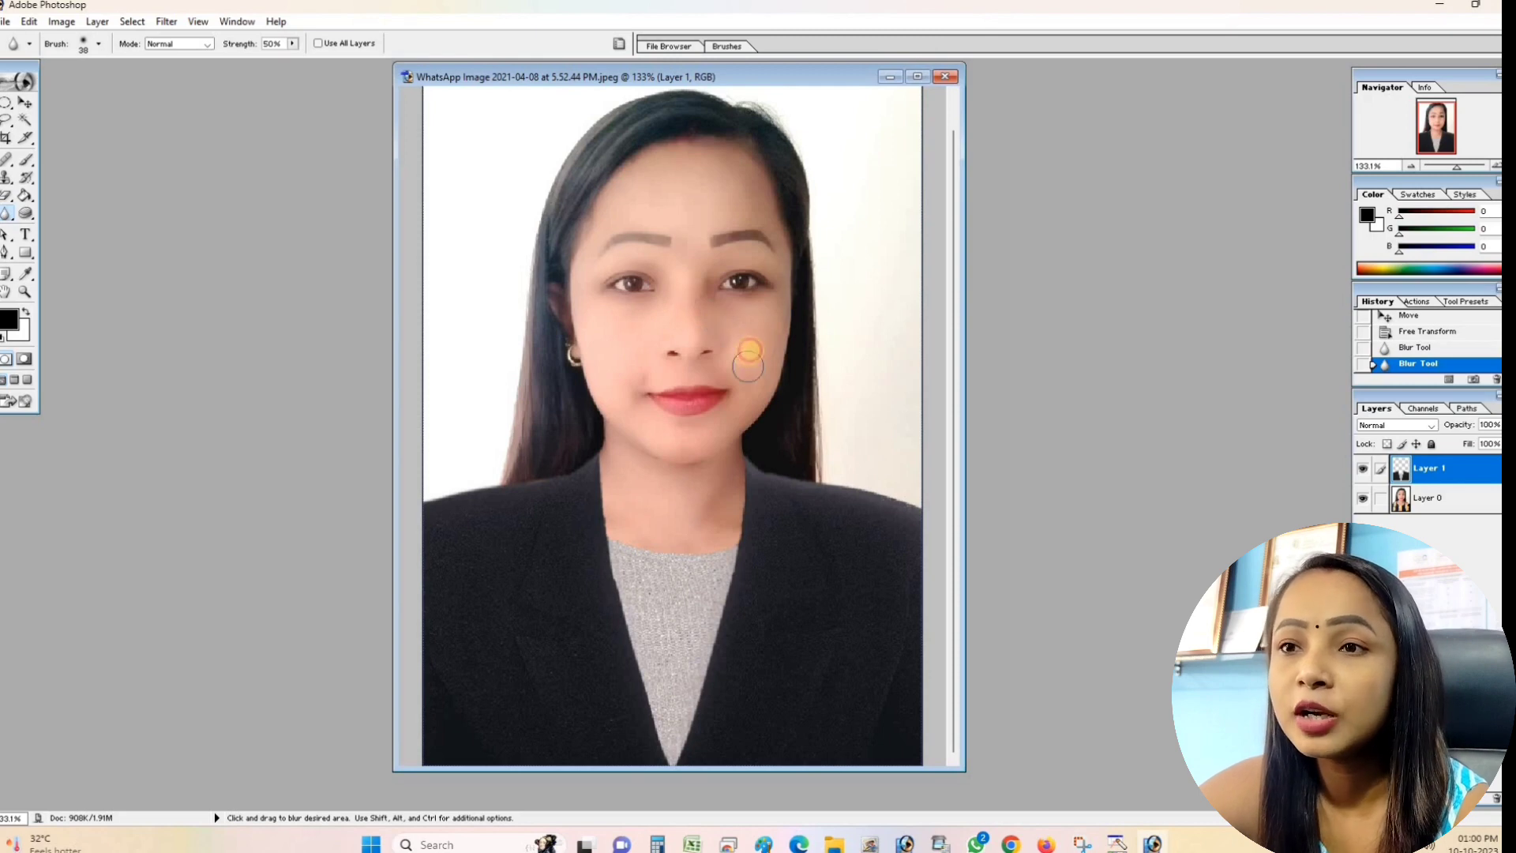
drag(758, 380, 741, 413)
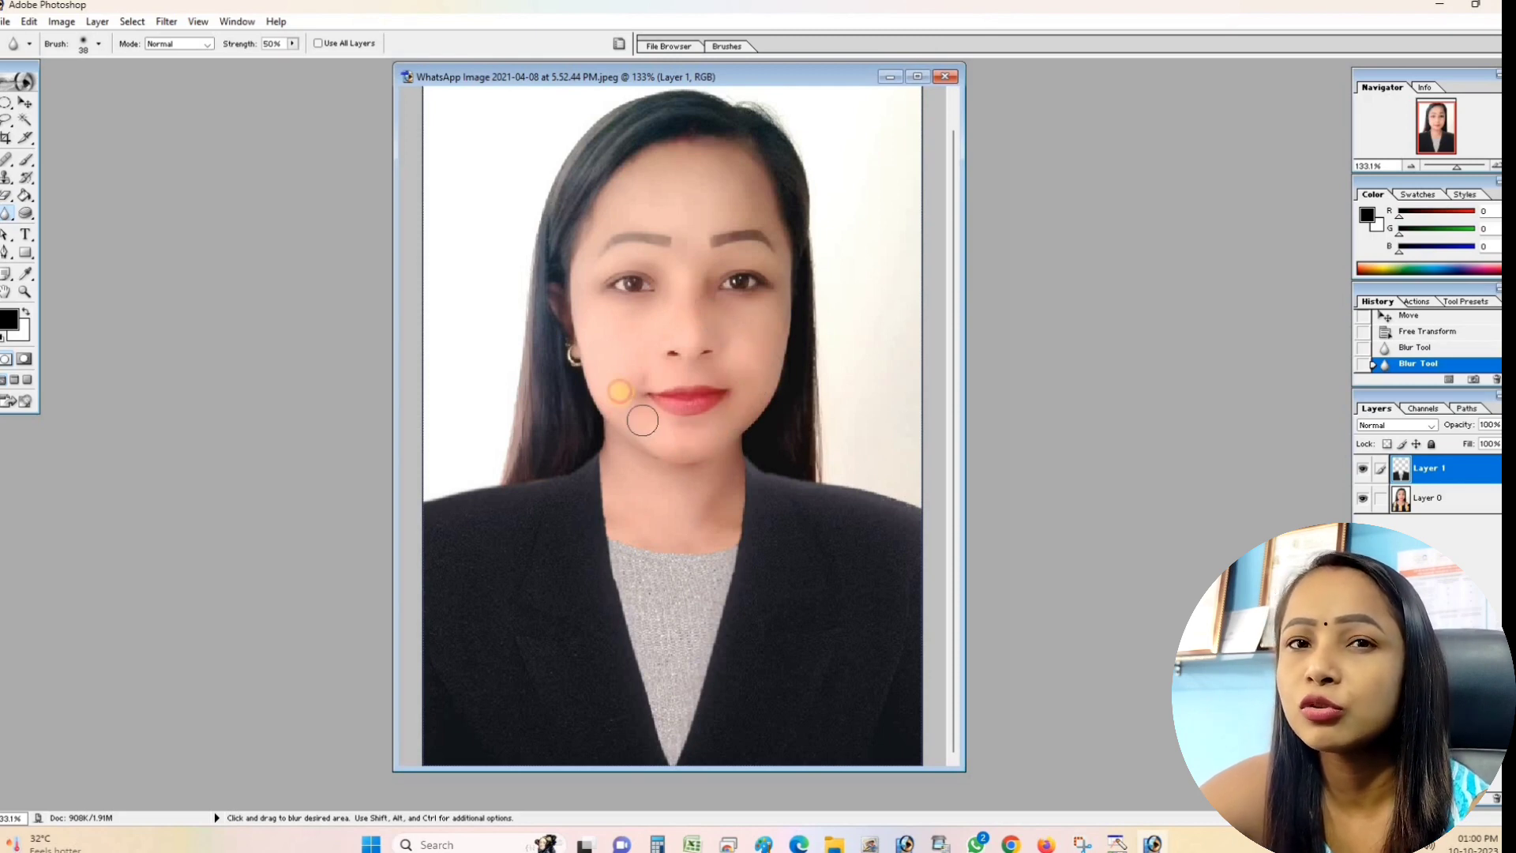
drag(711, 369, 746, 365)
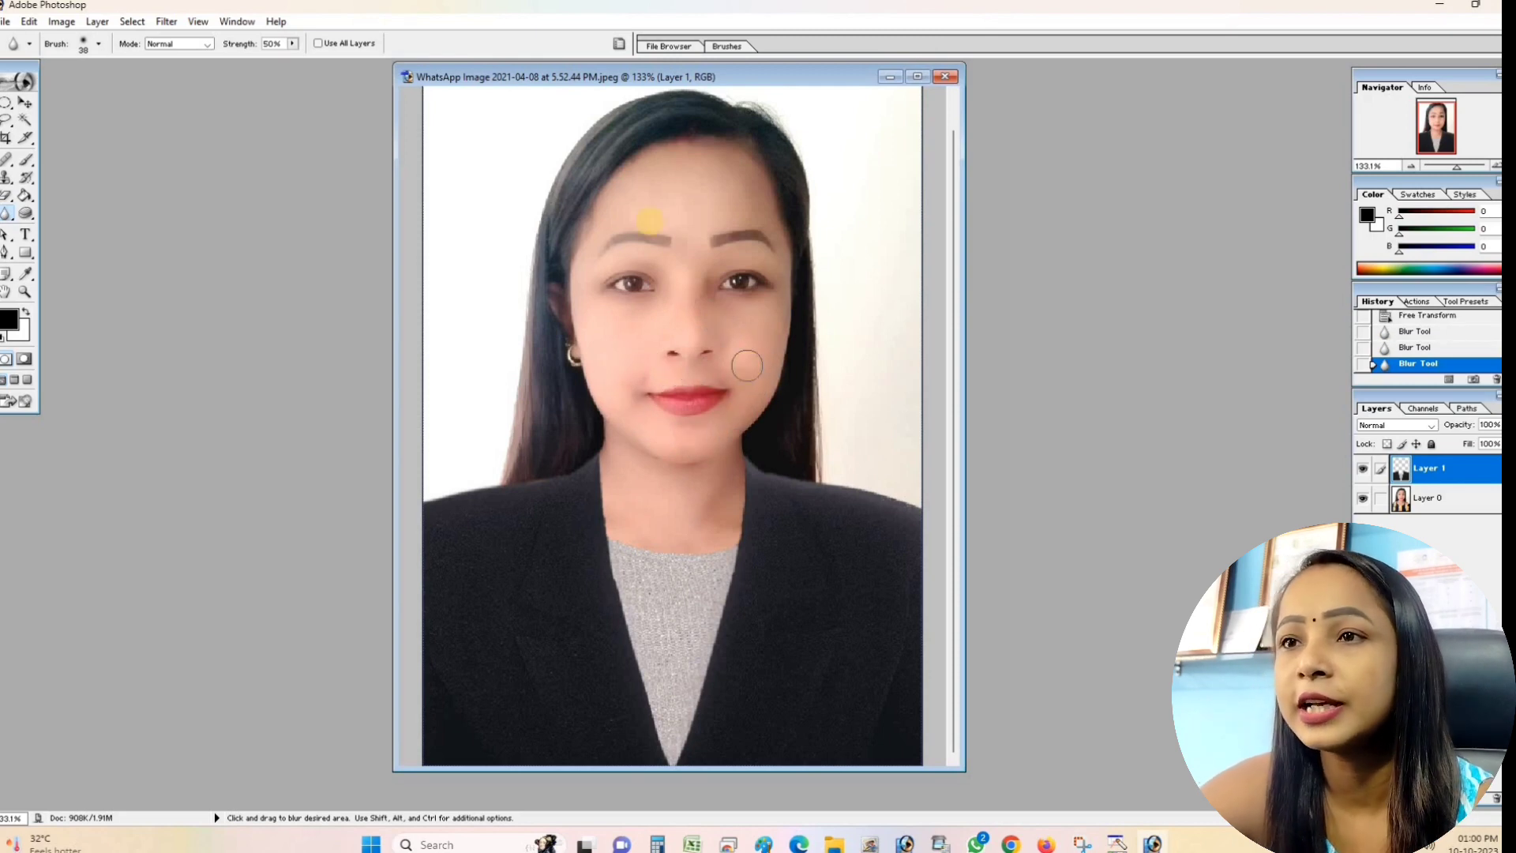
mouse_move(584, 260)
mouse_down()
mouse_move(695, 193)
mouse_move(762, 197)
mouse_move(784, 256)
mouse_move(772, 385)
mouse_up()
mouse_move(746, 320)
mouse_down()
mouse_move(721, 312)
mouse_move(742, 314)
mouse_up()
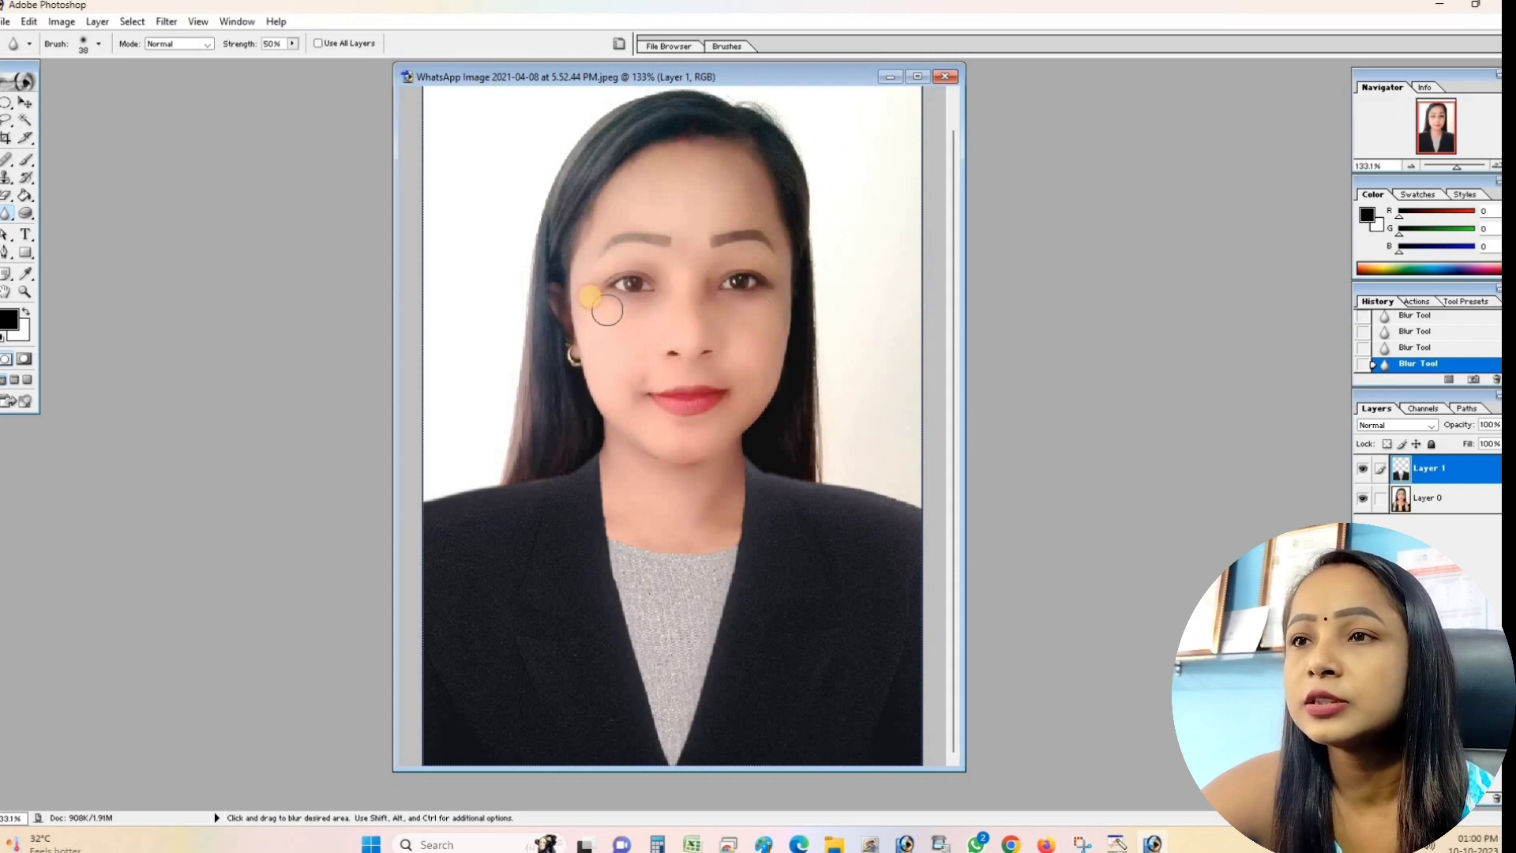
drag(585, 288, 737, 480)
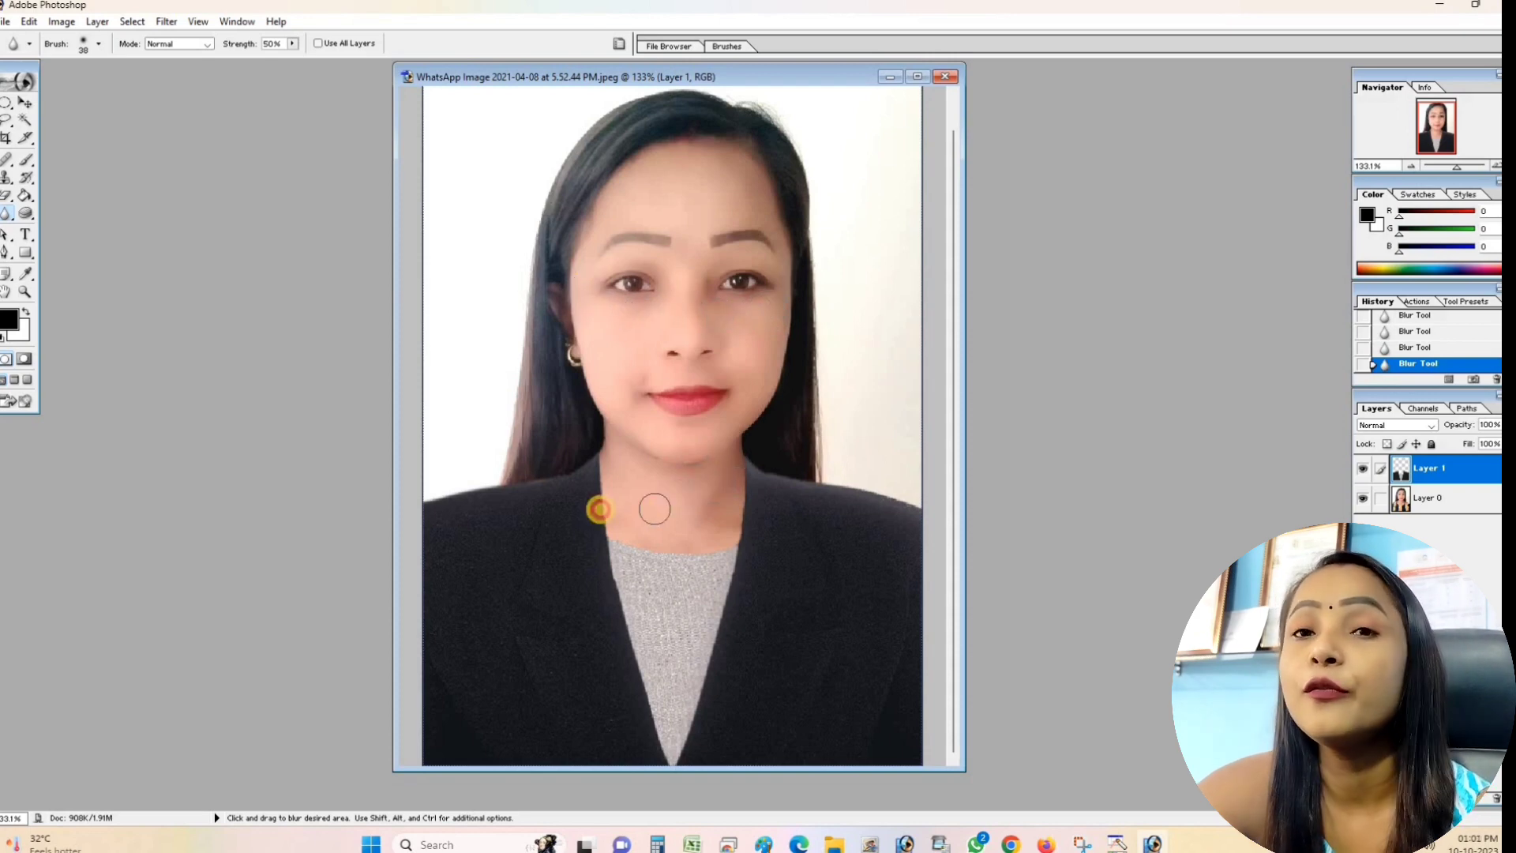
drag(724, 527, 724, 552)
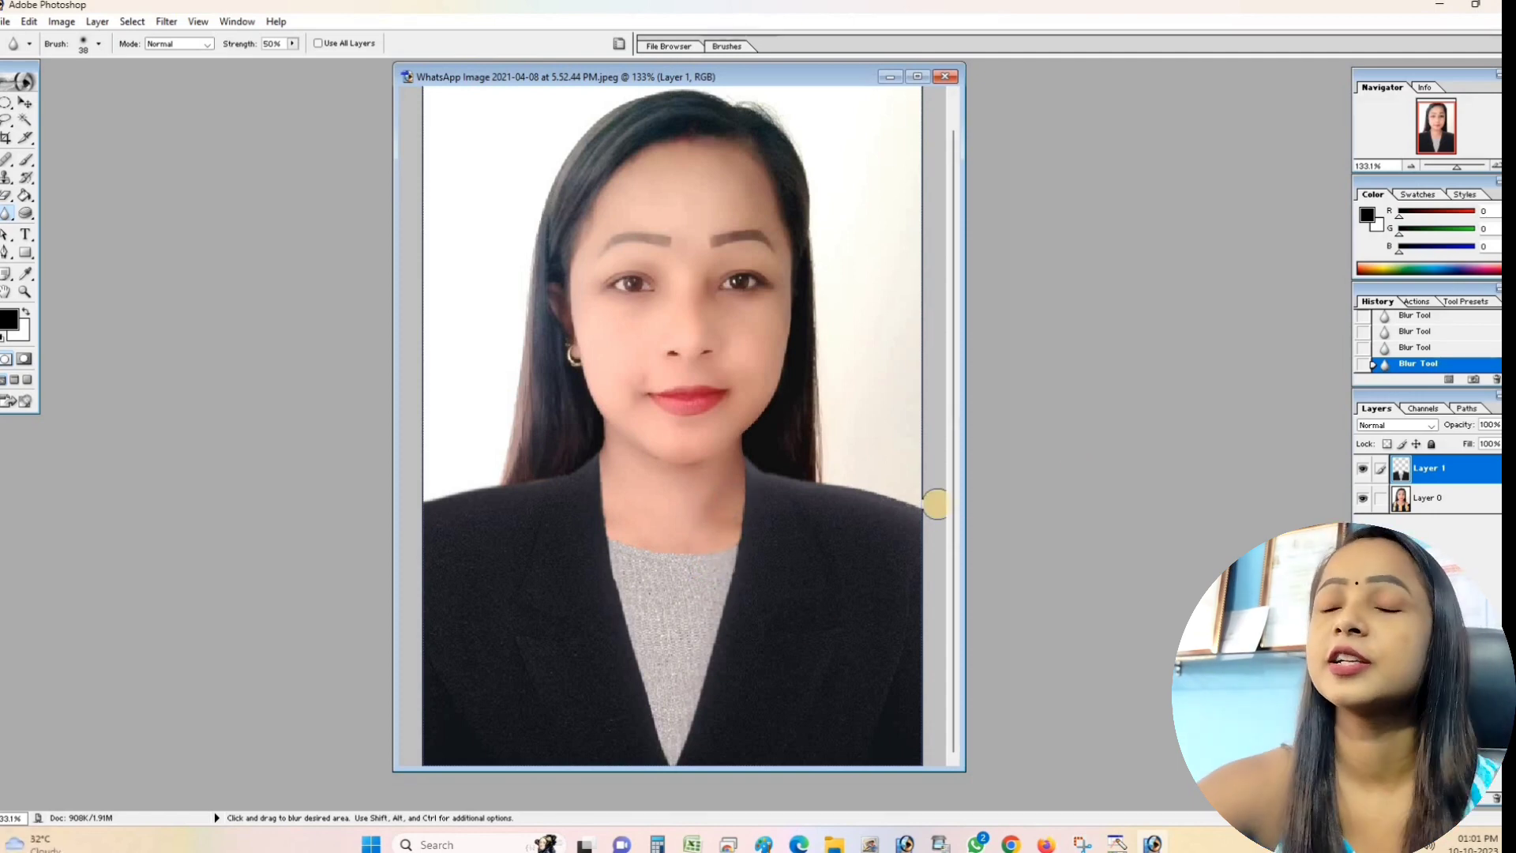
key(ctrl)
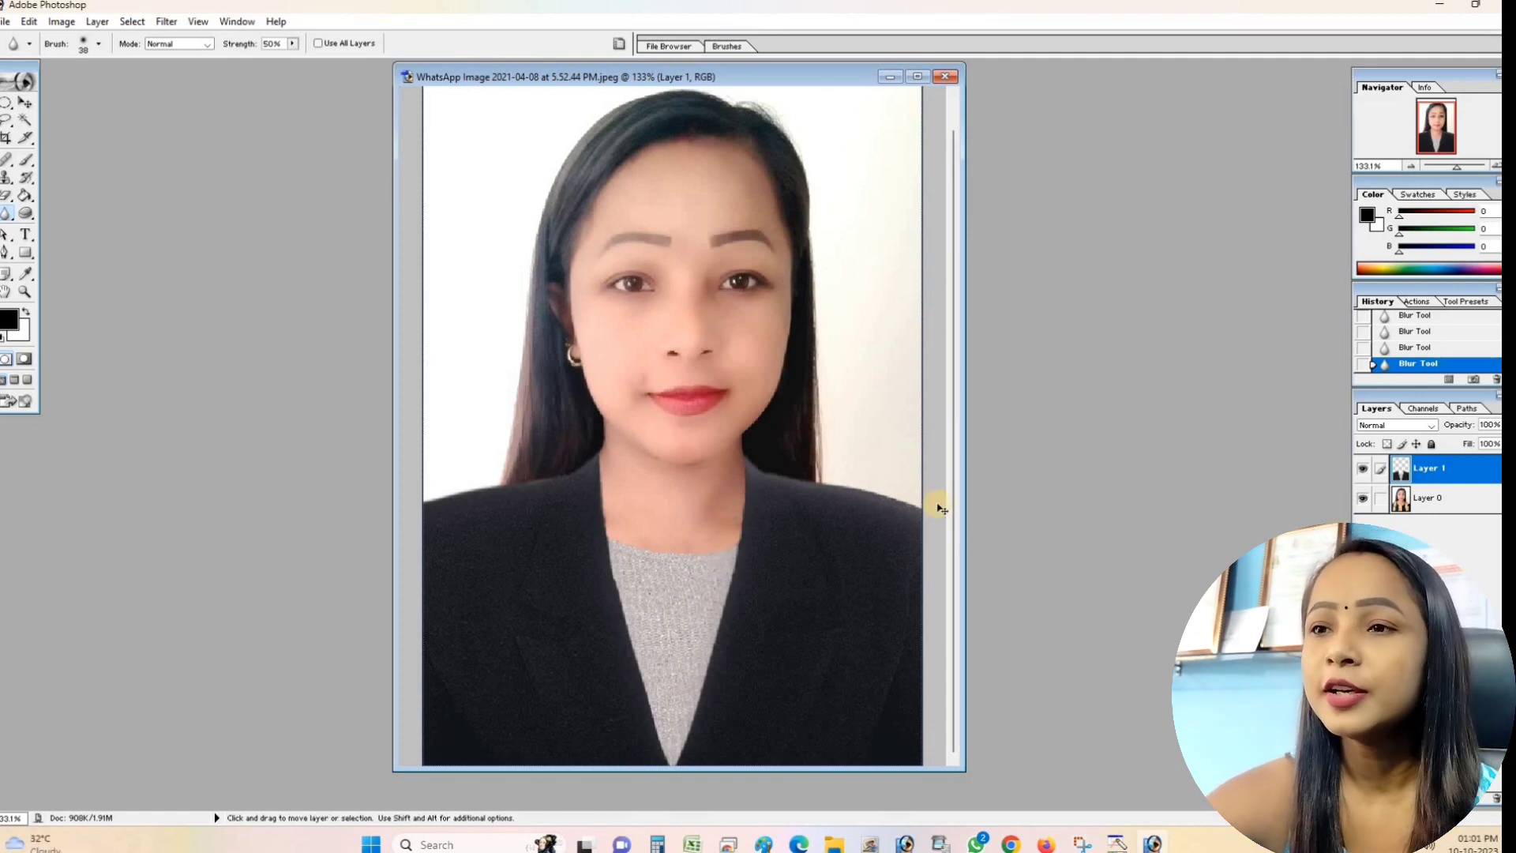
View the portrait at 100%, shrink its window around the photo and move it upper left
key(ctrl+minus)
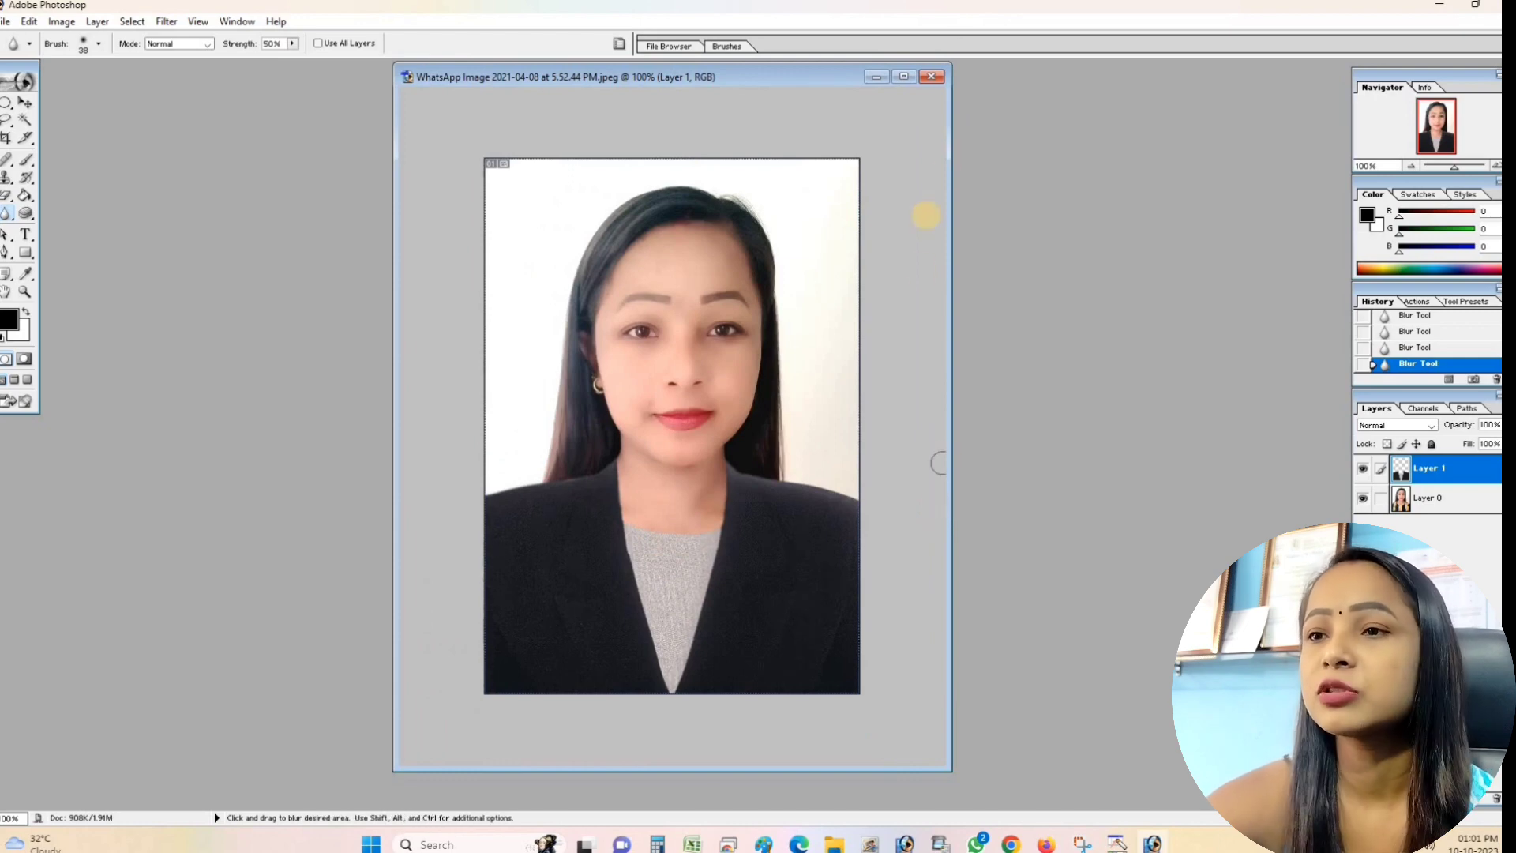
drag(950, 70, 779, 219)
drag(679, 221, 499, 101)
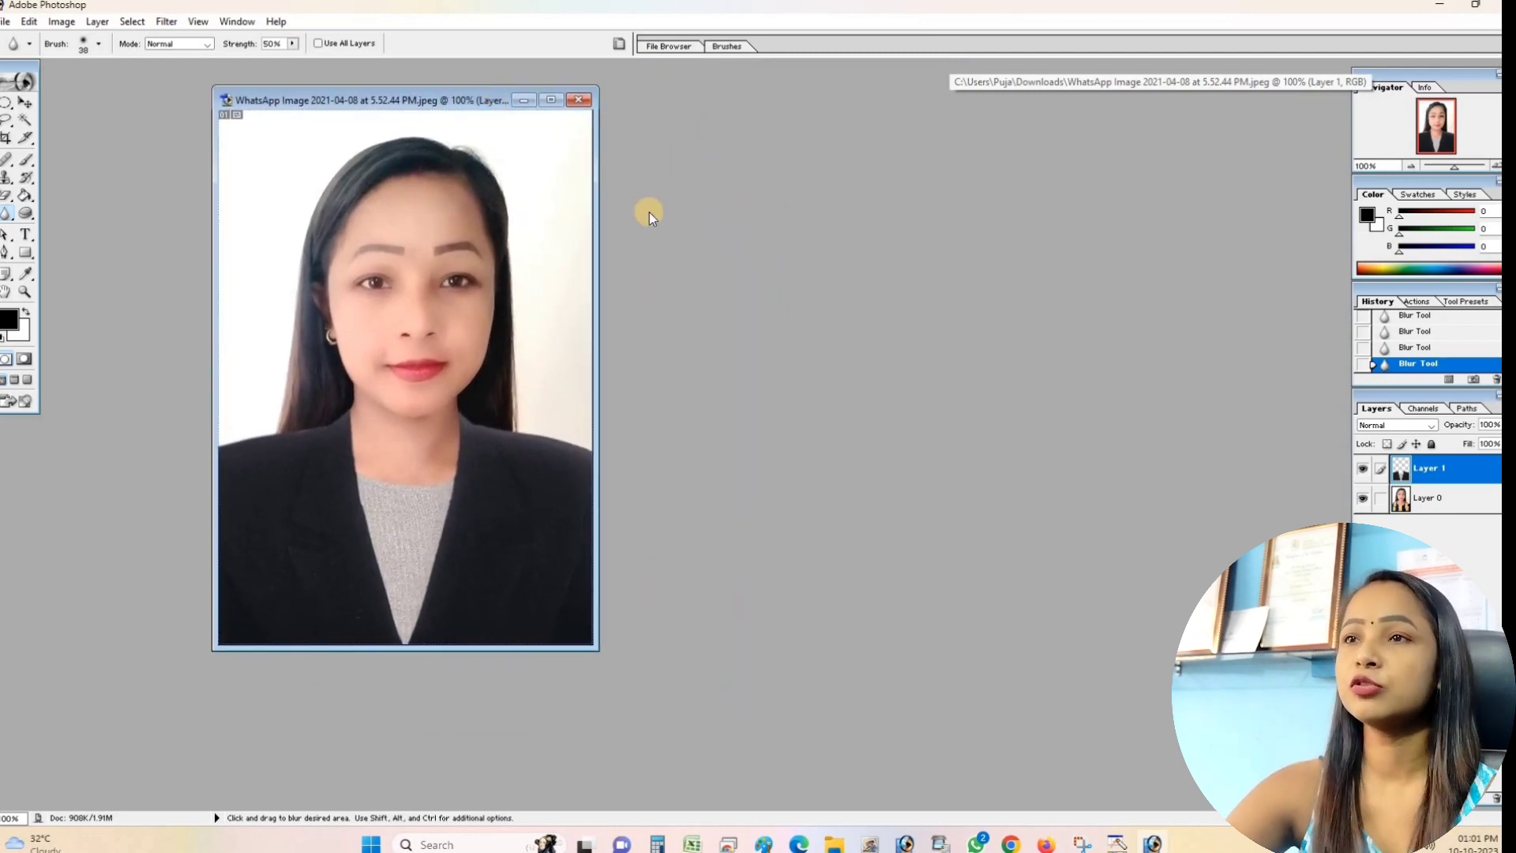
double_click(676, 277)
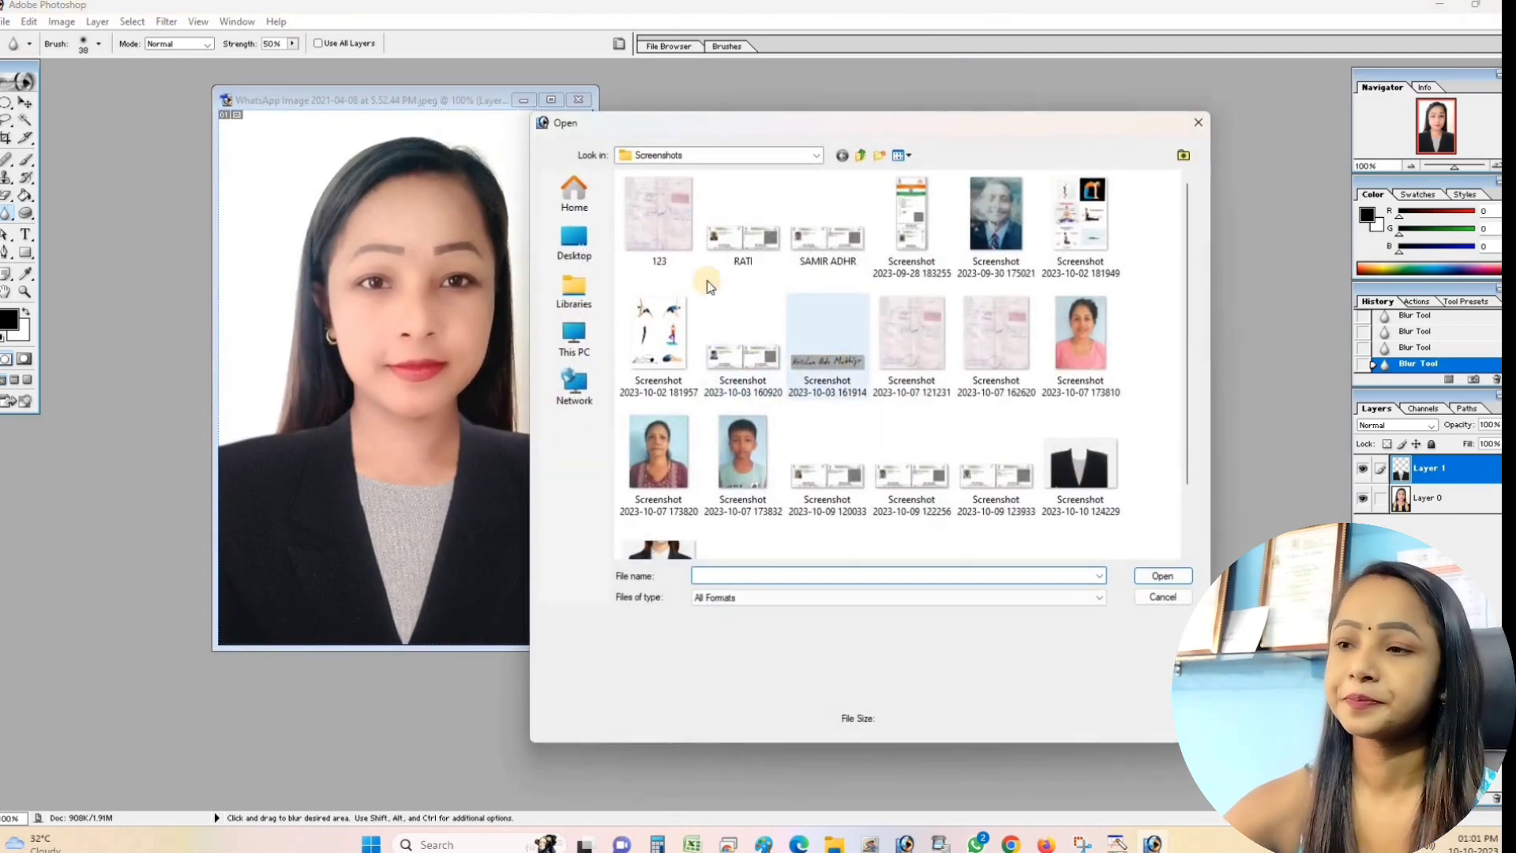
Browse to the Desktop folder in the Open dialog to find the original photo
scroll(708, 286, down, 2)
click(574, 241)
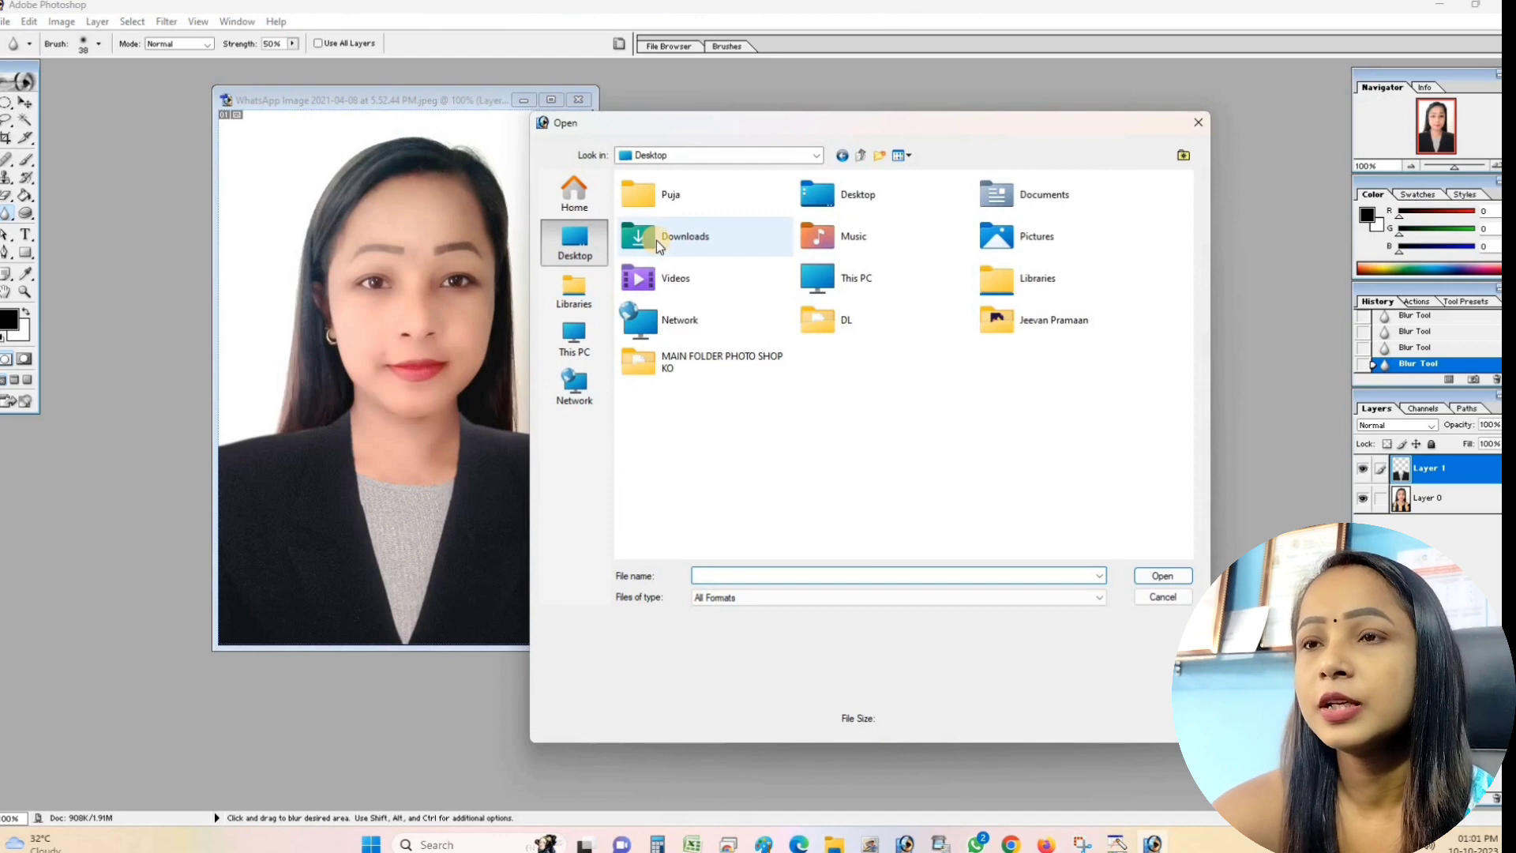